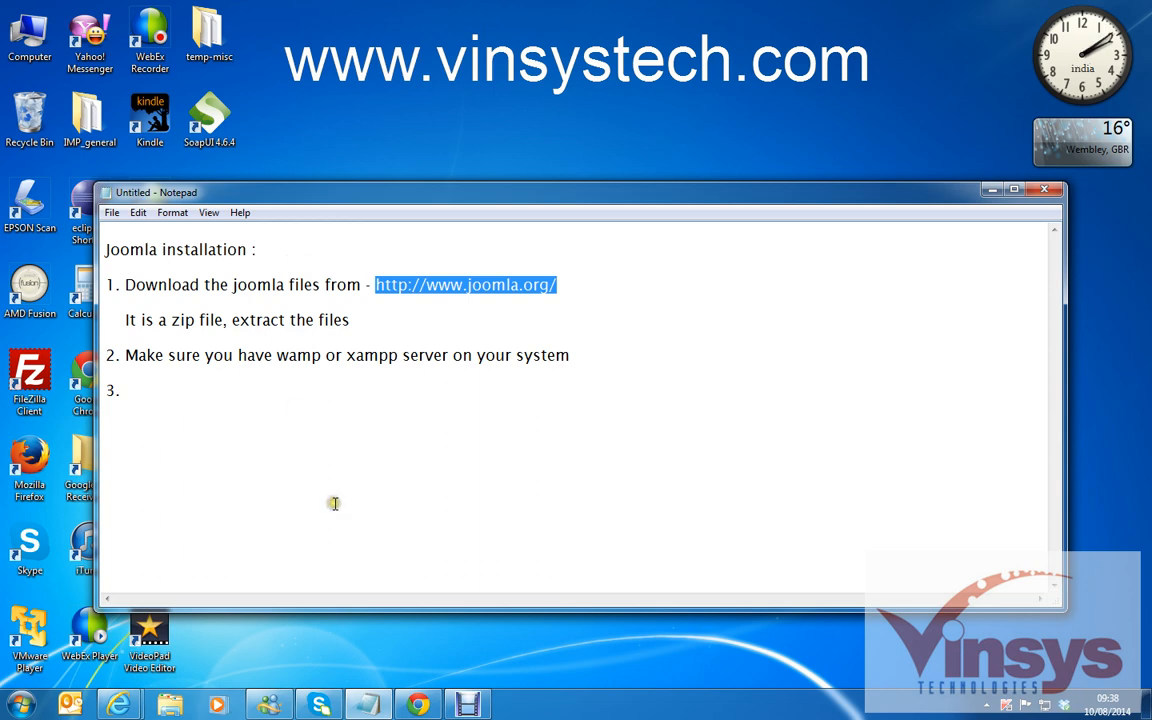
Search Google for 'joomla down', open the Joomla download result, then go to the joomla.org home page.
click(418, 705)
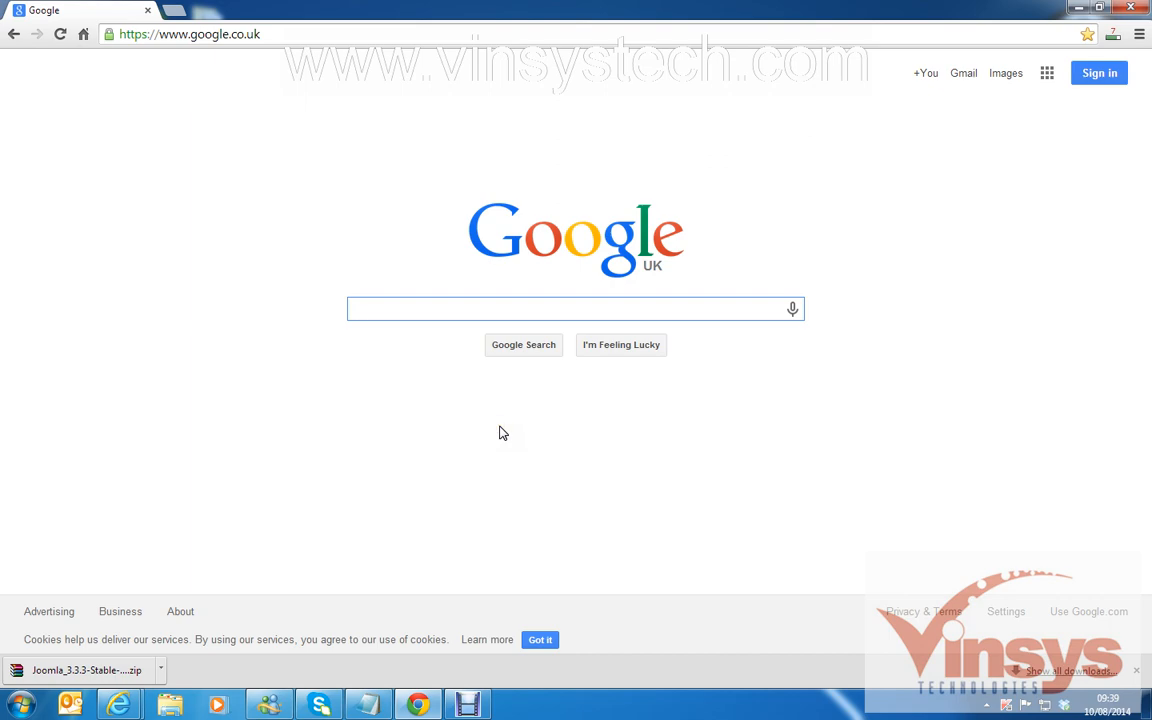
text(joomla)
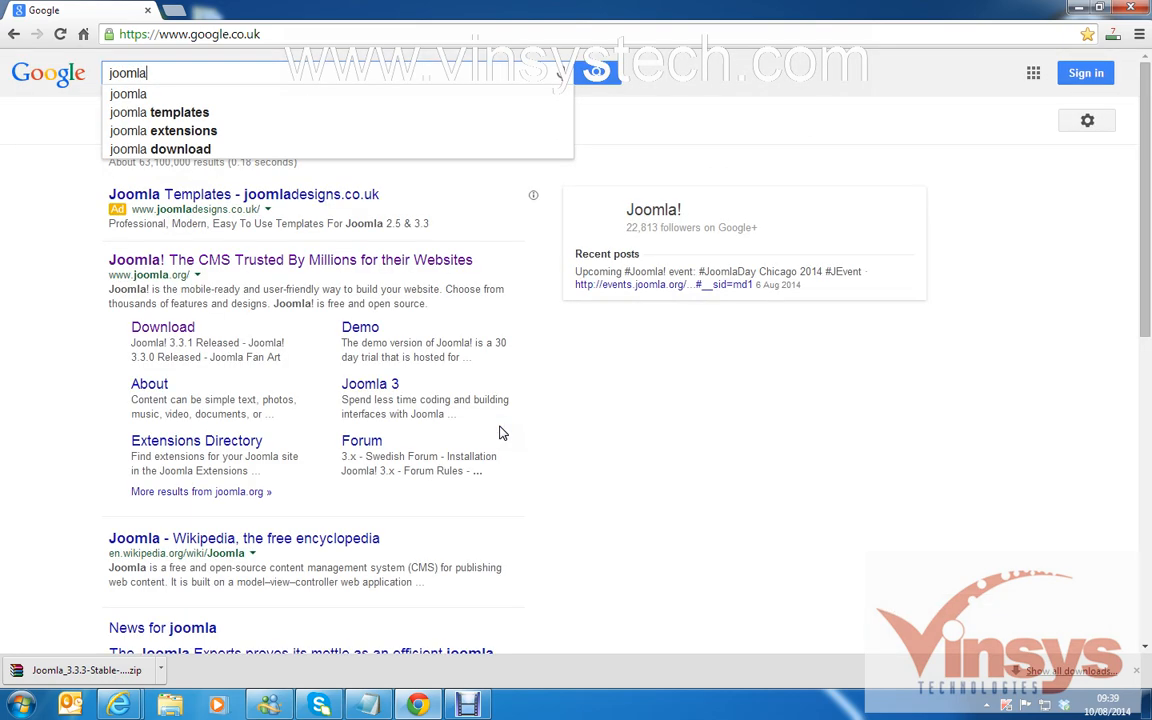
text( down)
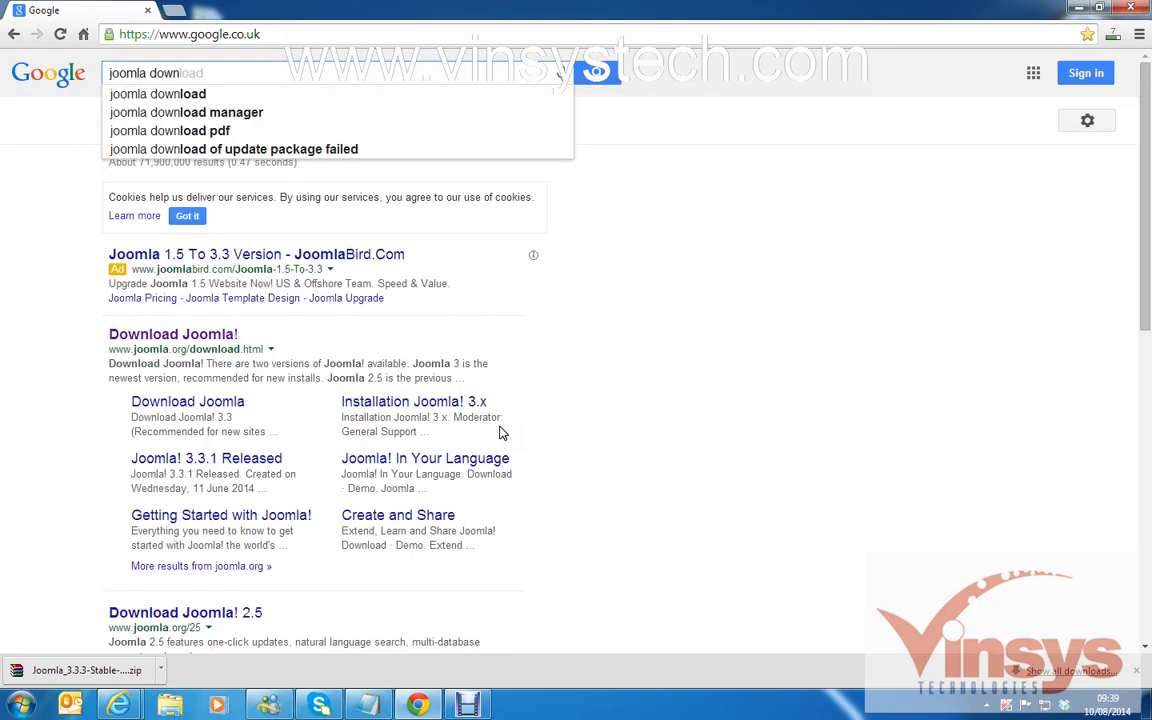
click(175, 339)
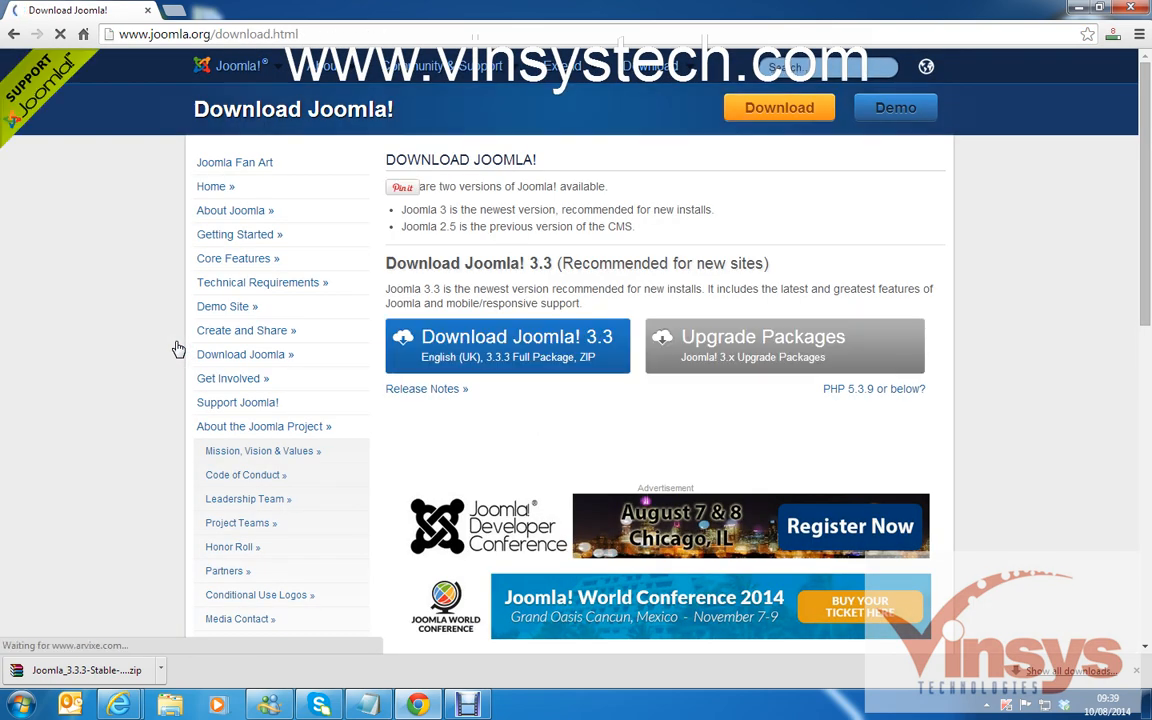
click(318, 36)
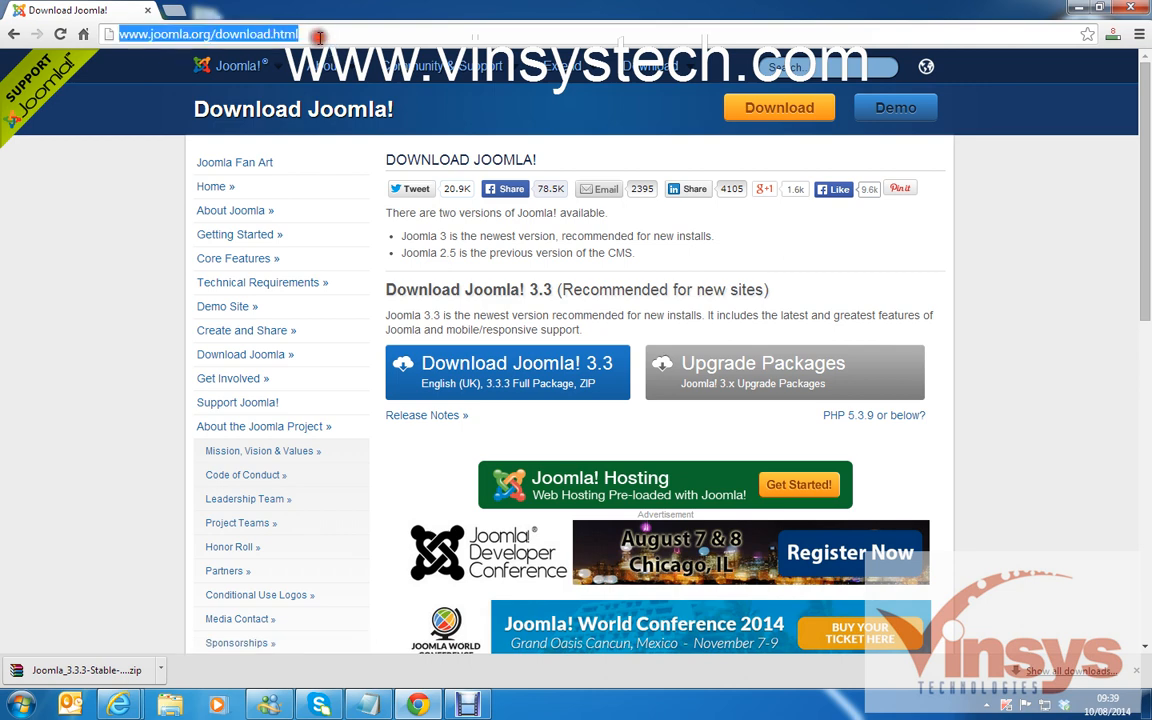
click(320, 37)
key(BackSpace)
key(BackSpace)
key(BackSpace)
key(BackSpace)
key(BackSpace)
key(BackSpace)
key(BackSpace)
key(BackSpace)
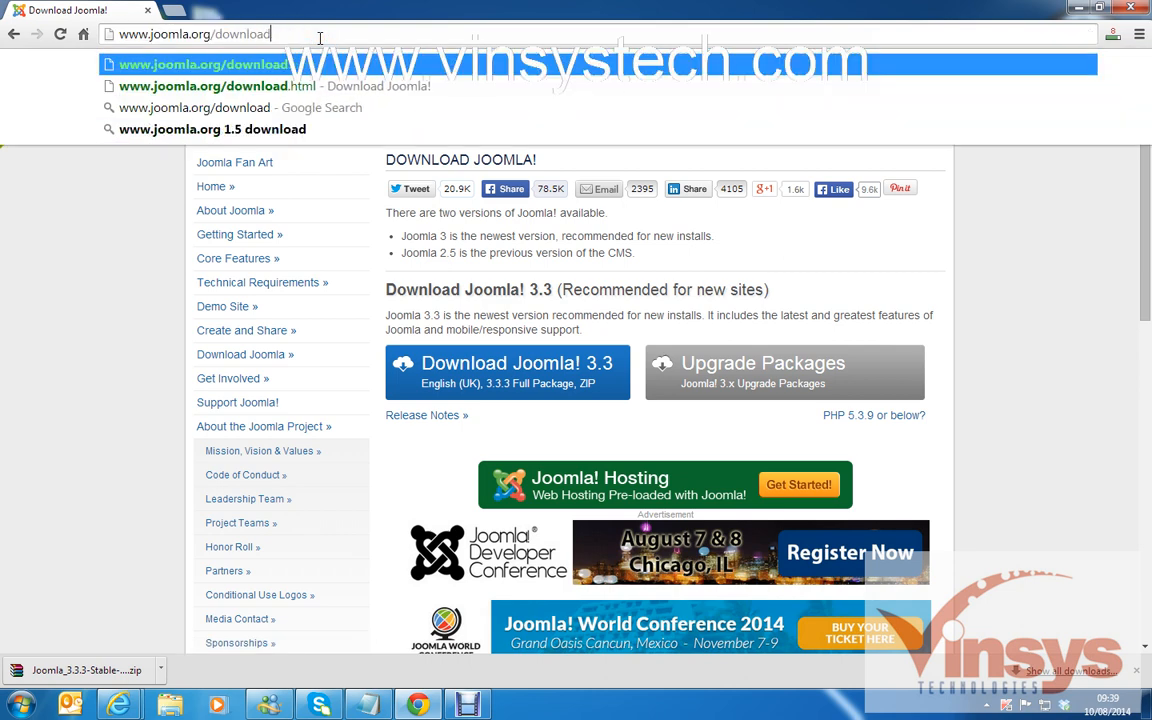
key(BackSpace)
key(BackSpace)
key(BackSpace)
key(BackSpace)
key(BackSpace)
key(BackSpace)
key(Return)
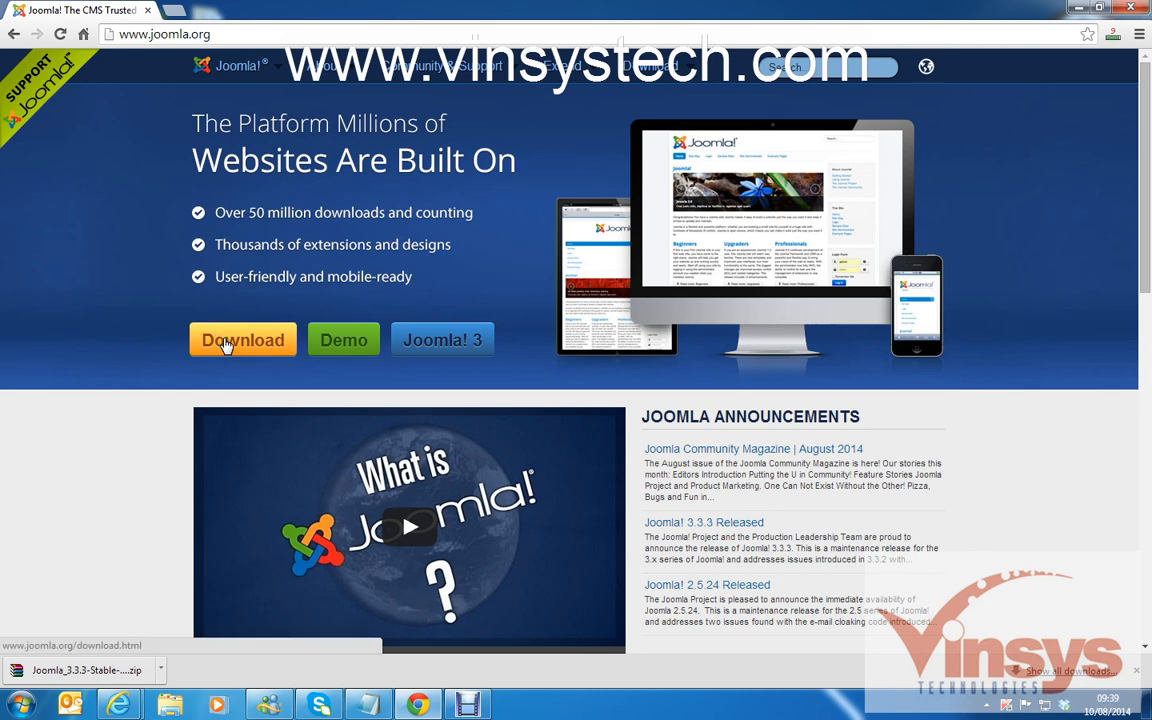
Open the Joomla 3.3 download page, cancel saving the full package, and minimize Chrome.
click(225, 341)
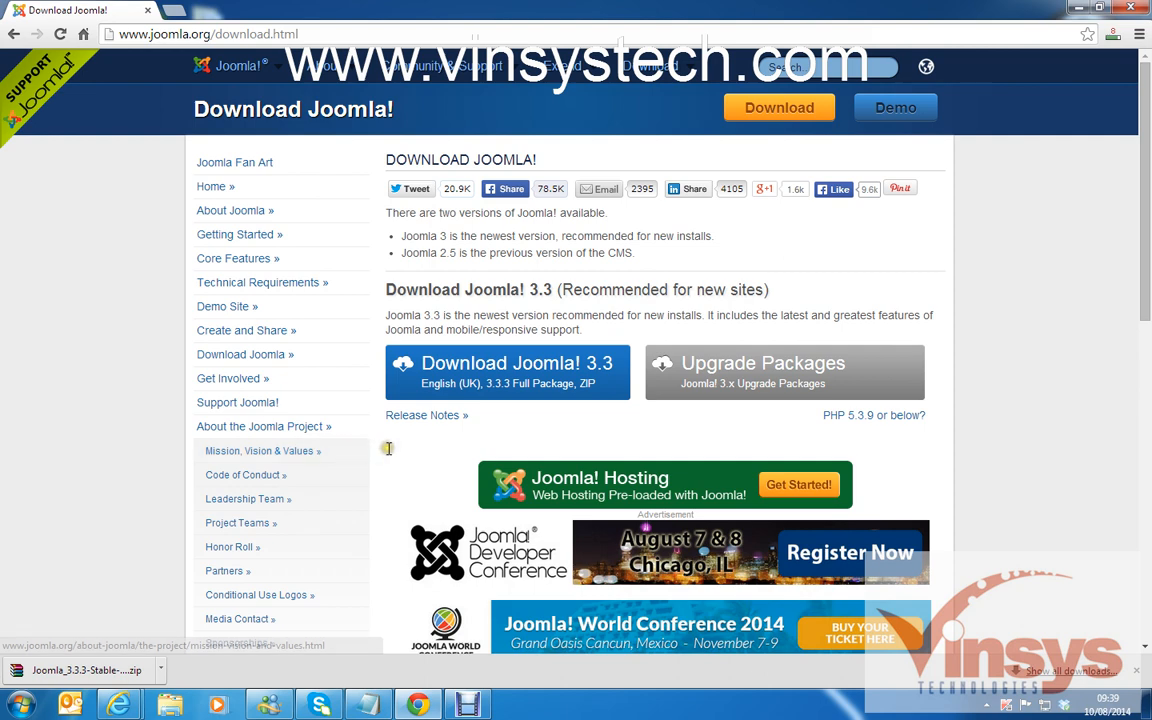
click(538, 378)
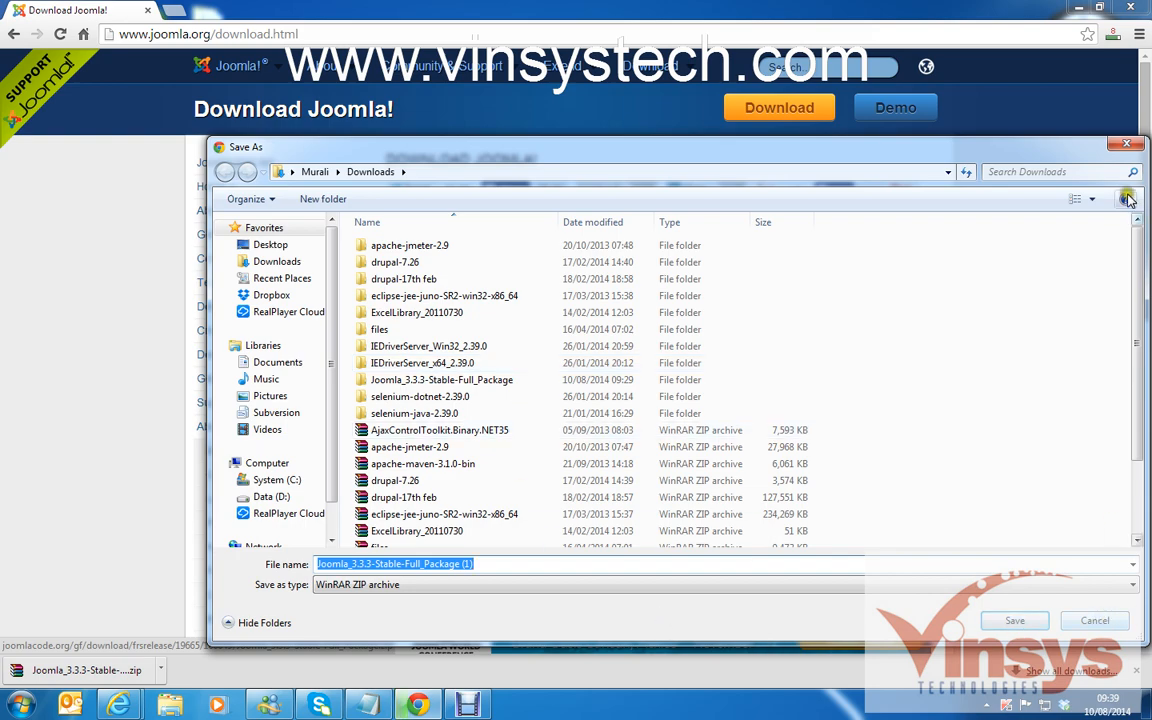
click(1126, 144)
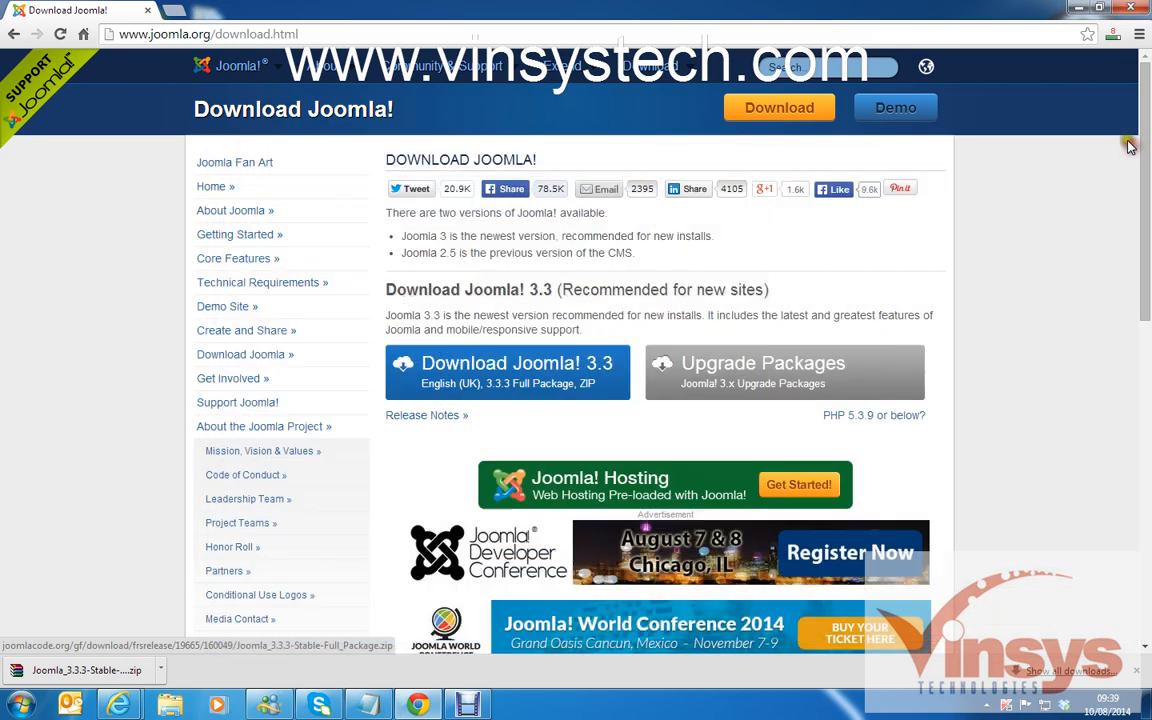
click(1081, 9)
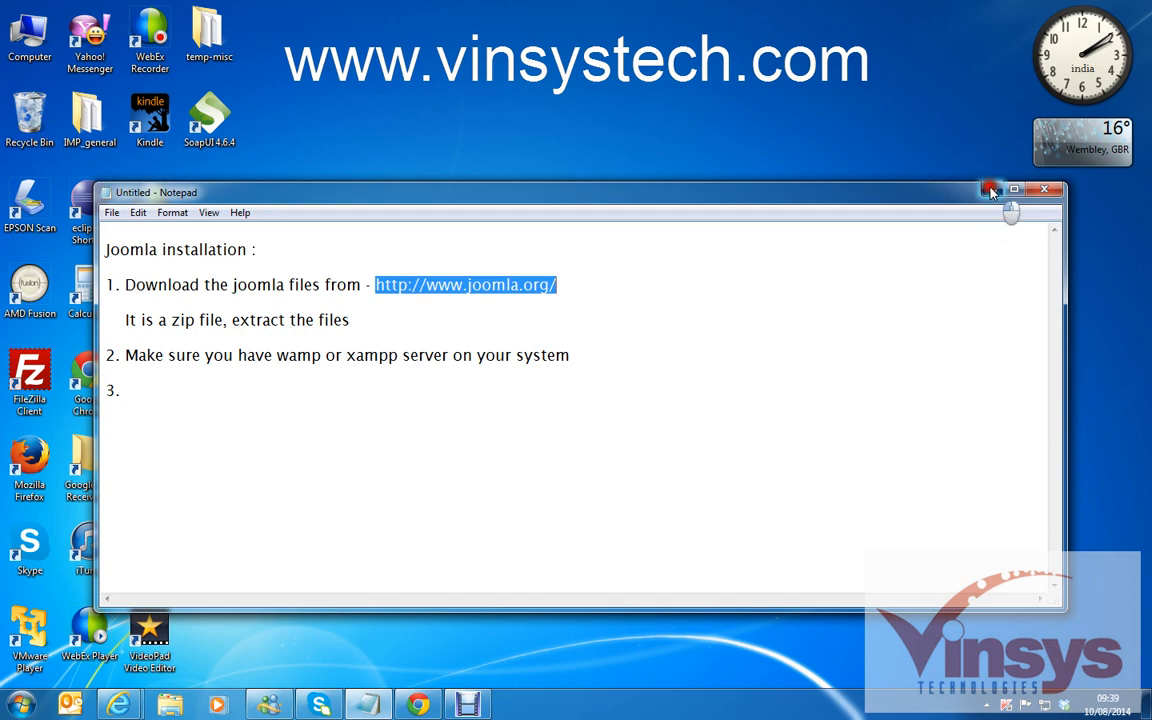
Hide the notes and open the Downloads folder from Computer.
click(990, 192)
double_click(29, 35)
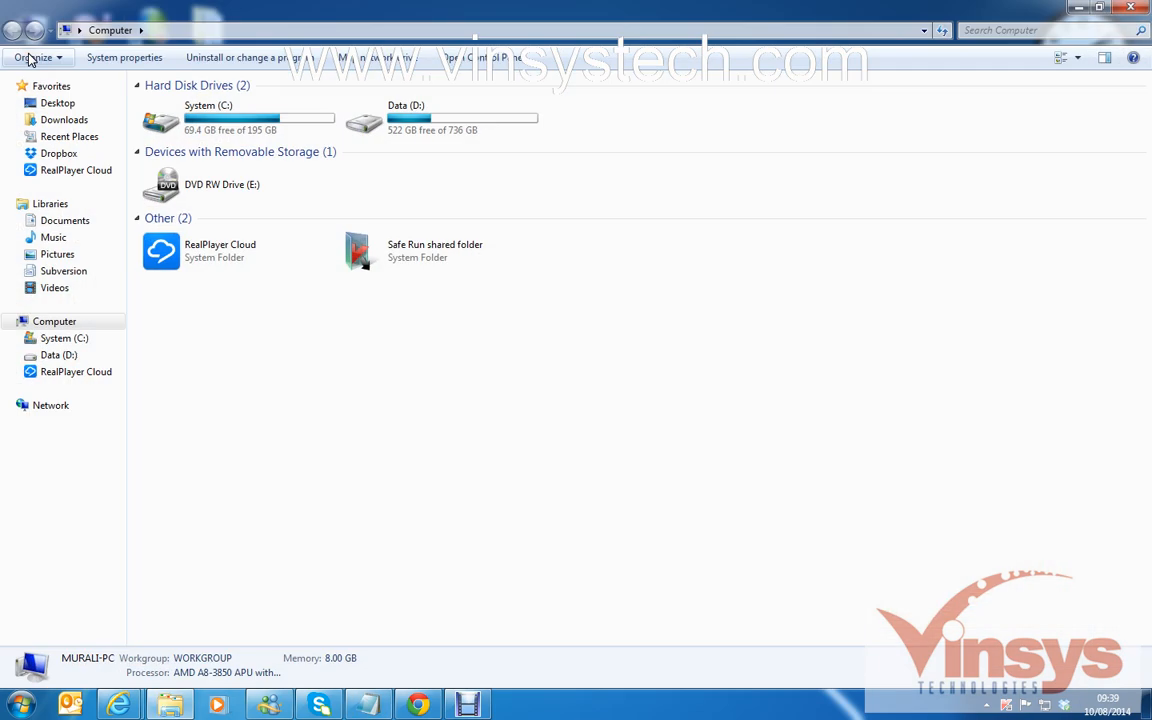
click(51, 119)
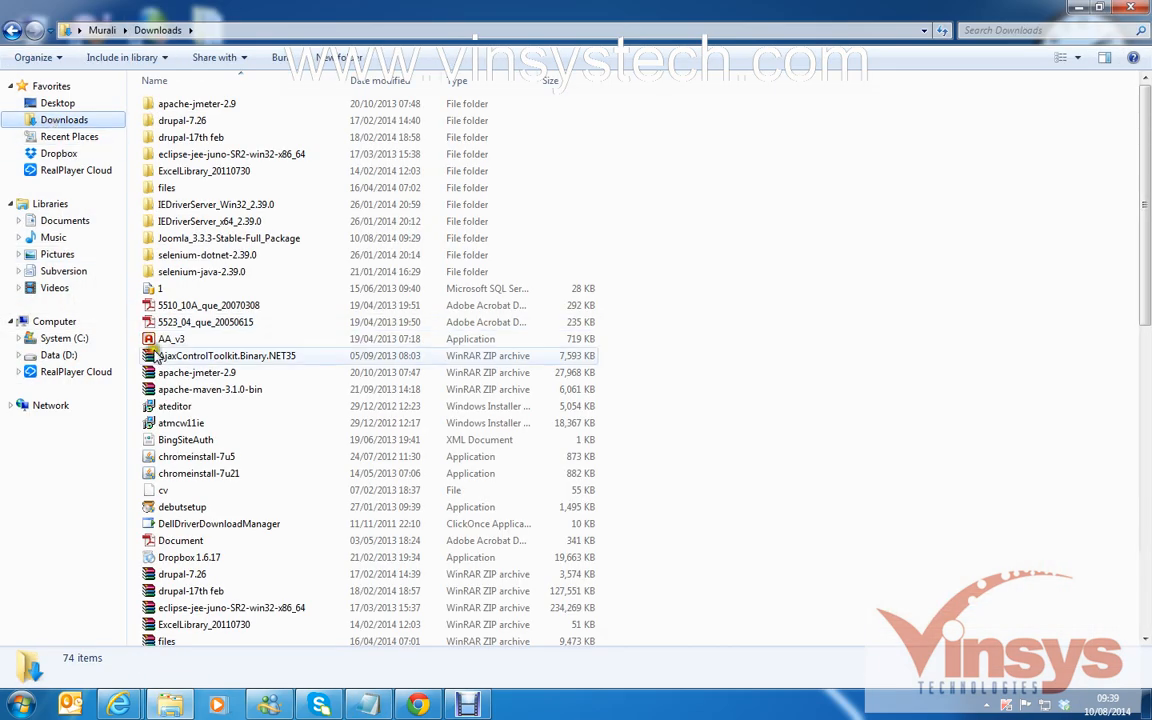
drag(1144, 280, 1134, 527)
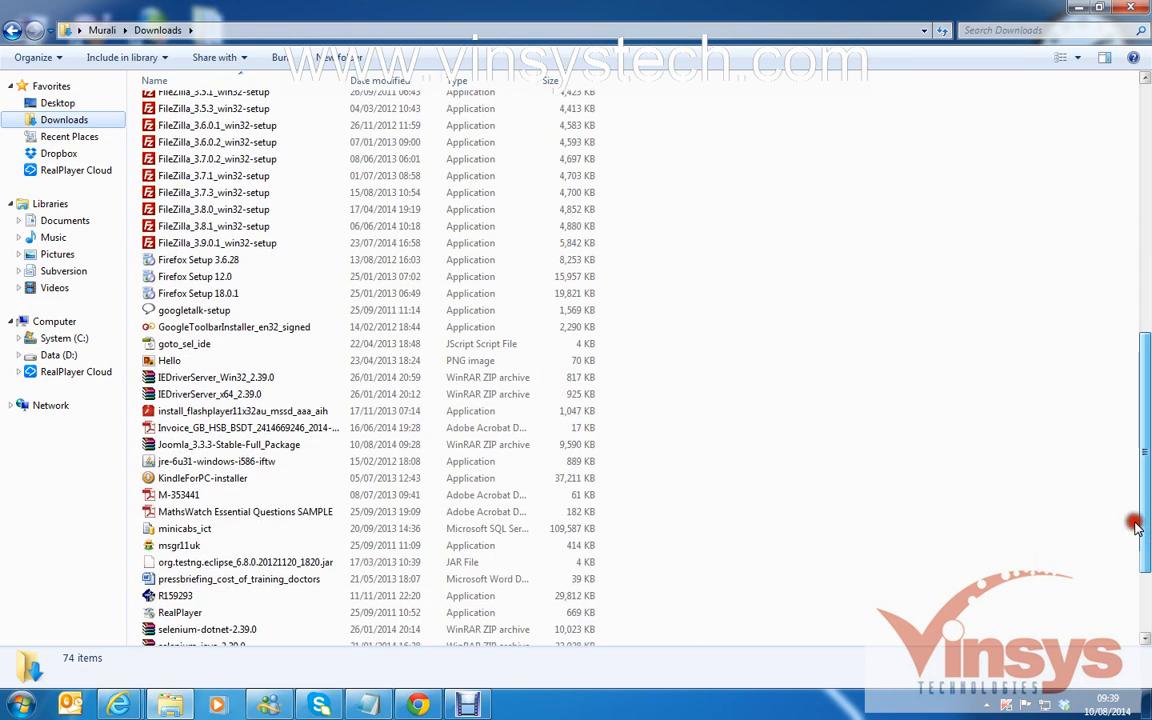
Check the Joomla zip's options without extracting, then open the extracted Joomla_3.3.3-Stable-Full_Package folder.
click(246, 446)
right_click(248, 443)
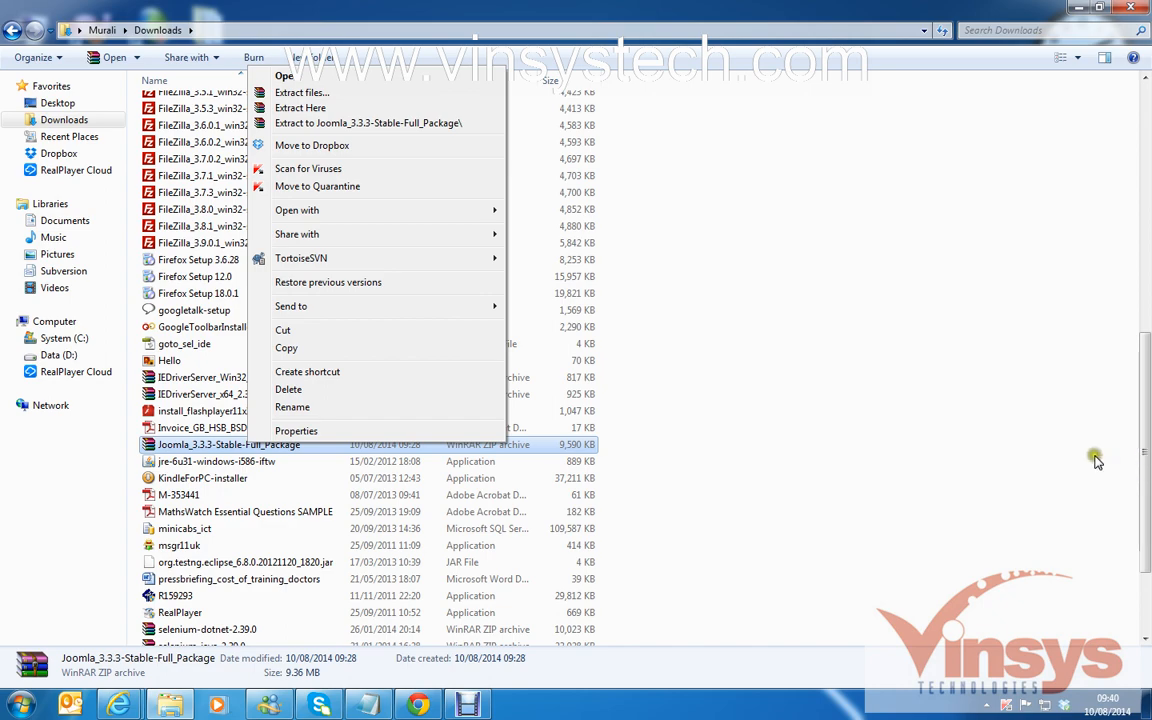
click(1140, 458)
drag(1140, 458, 1135, 197)
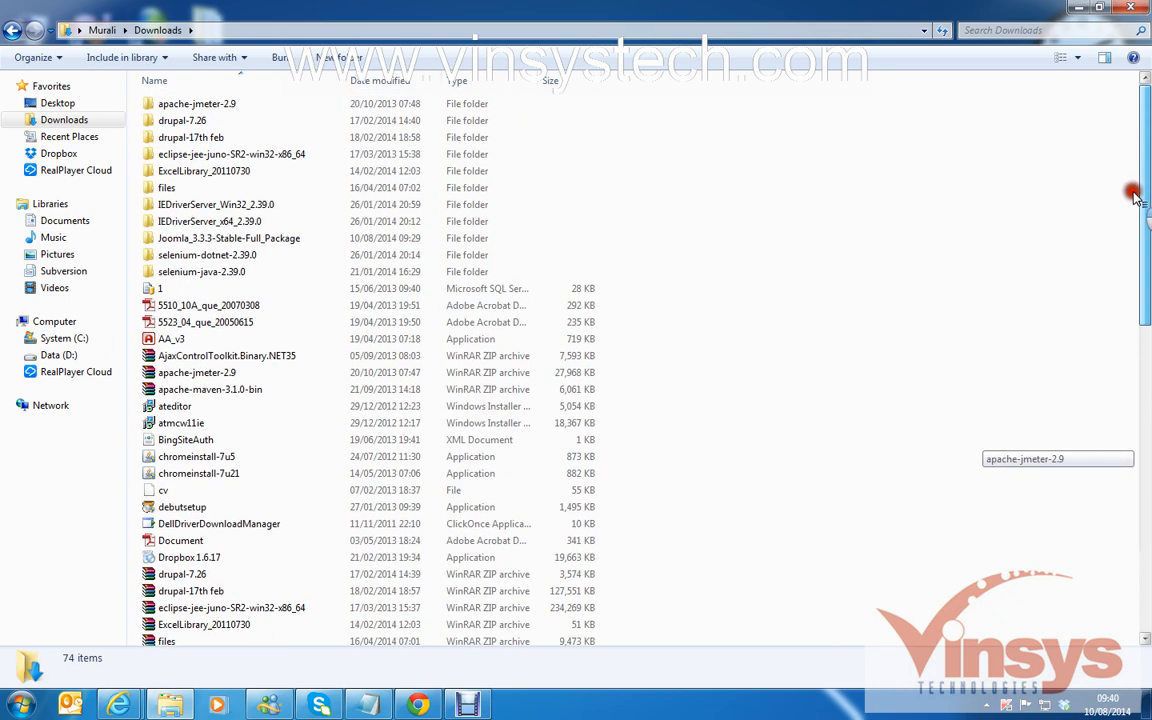
click(205, 238)
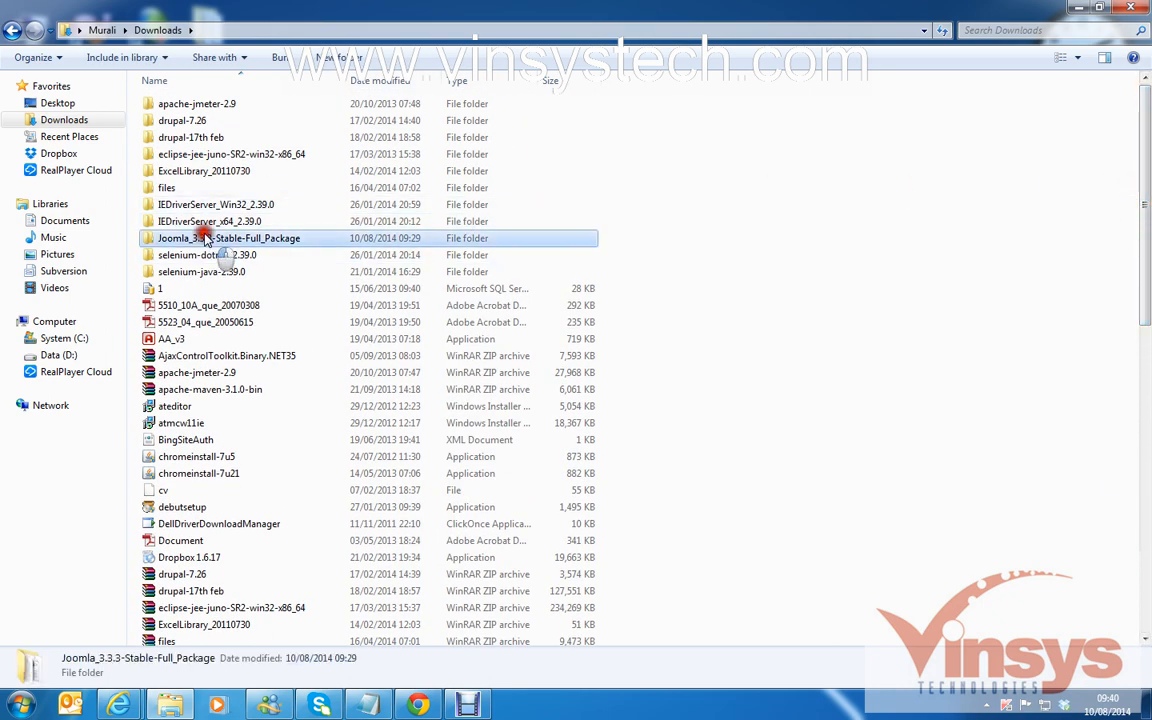
double_click(205, 238)
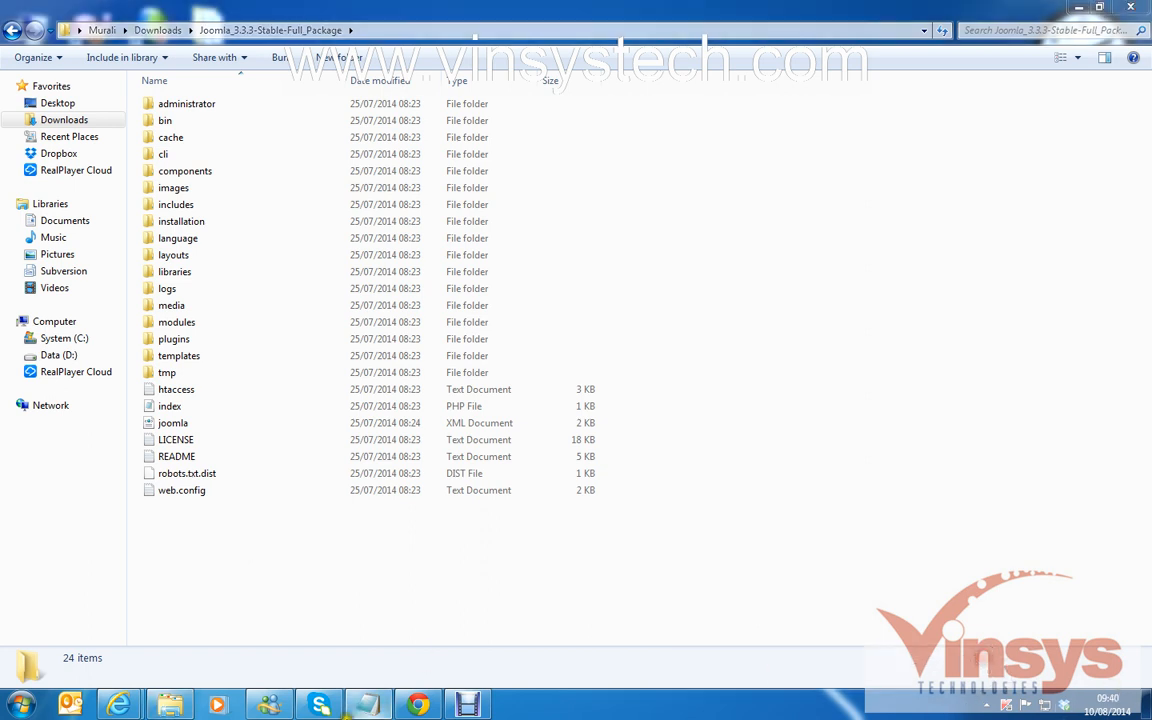
Highlight the wamp or xampp server step in Notepad, then minimize Notepad and the Joomla folder.
click(368, 705)
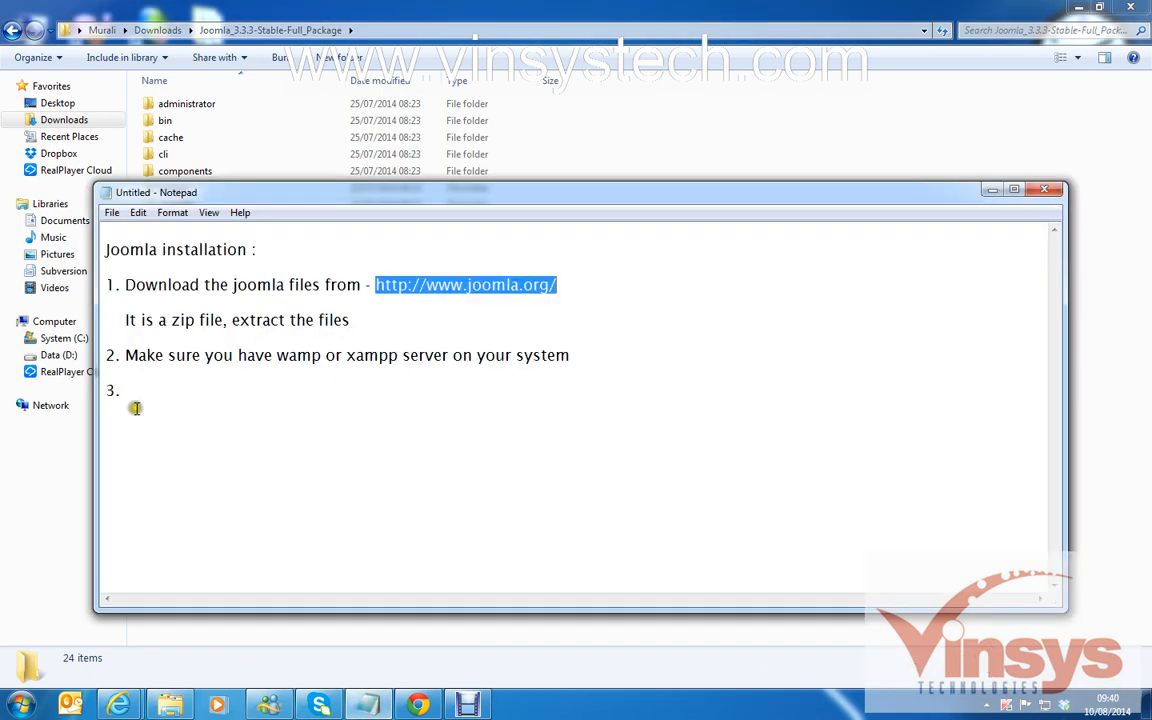
drag(127, 355, 313, 357)
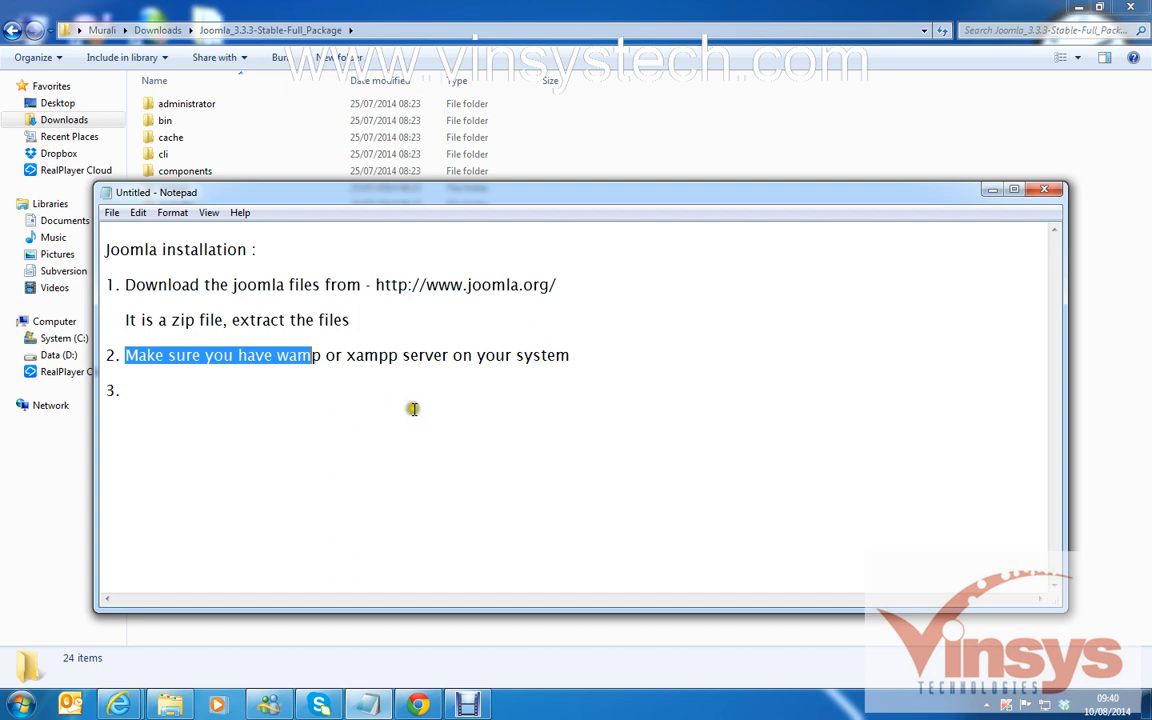
click(986, 192)
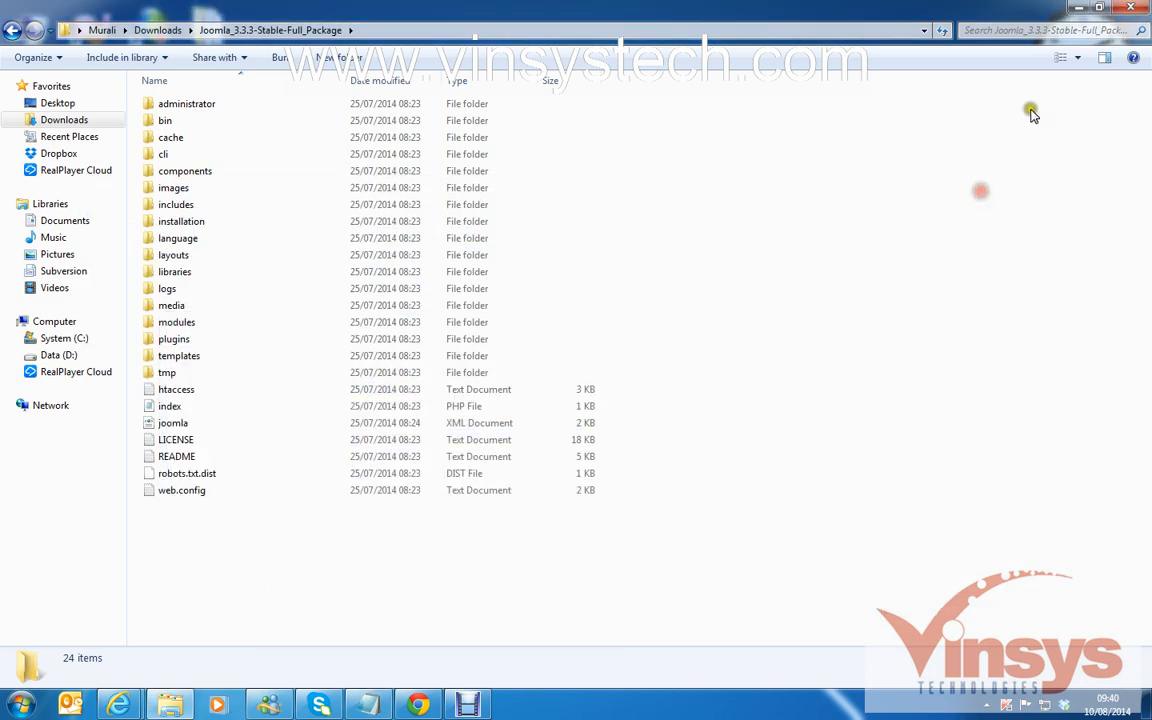
click(1078, 8)
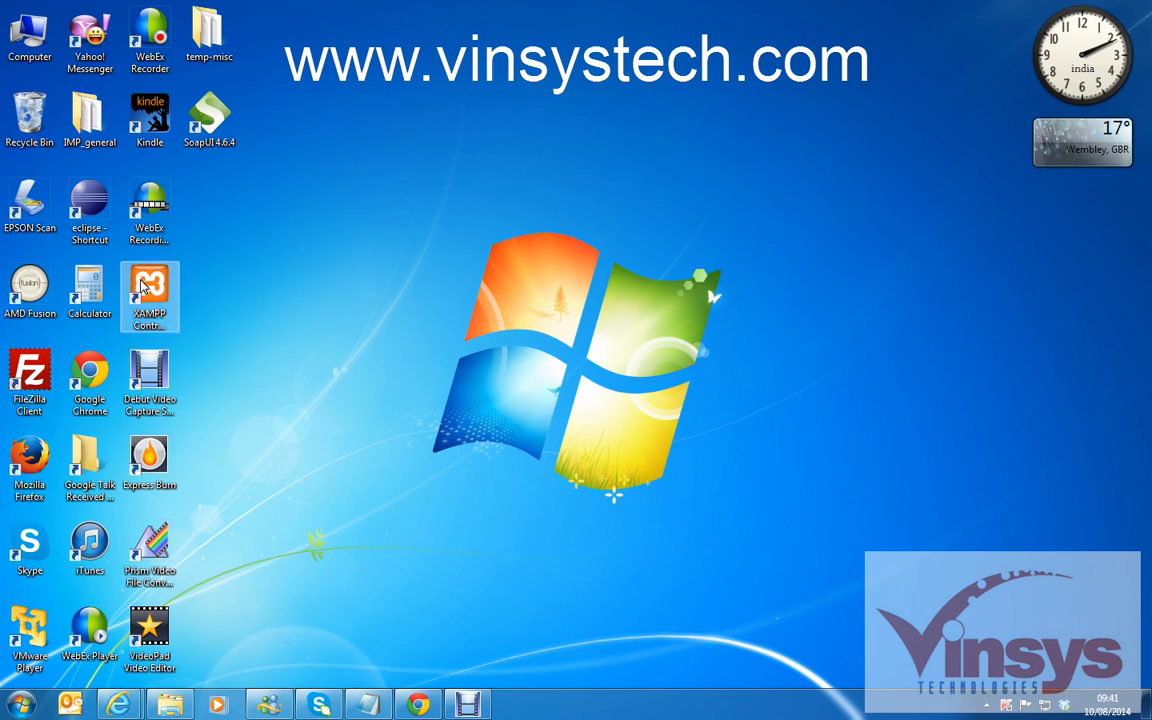
click(984, 706)
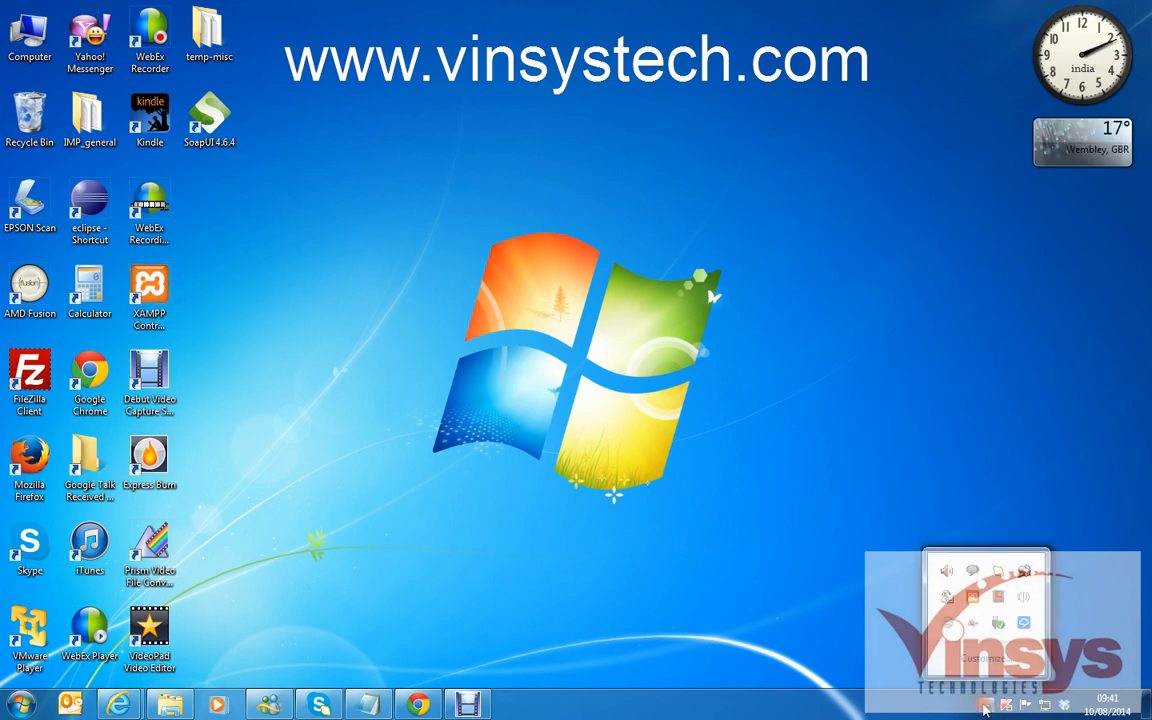
click(971, 603)
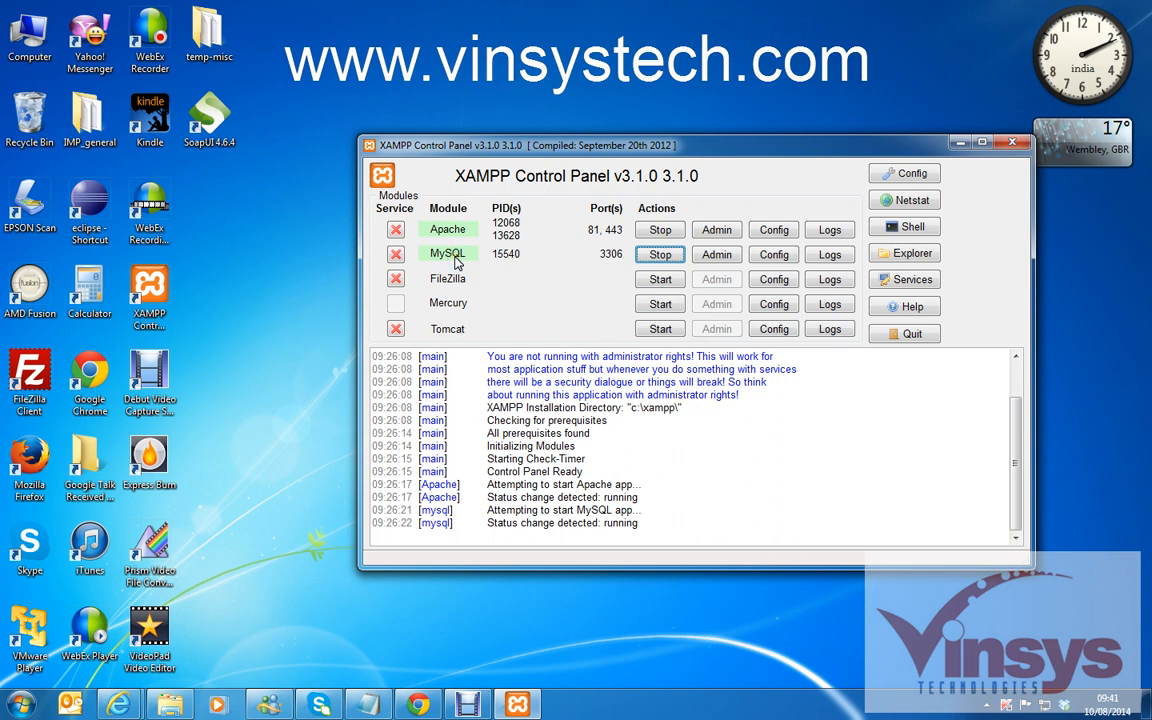
click(1010, 144)
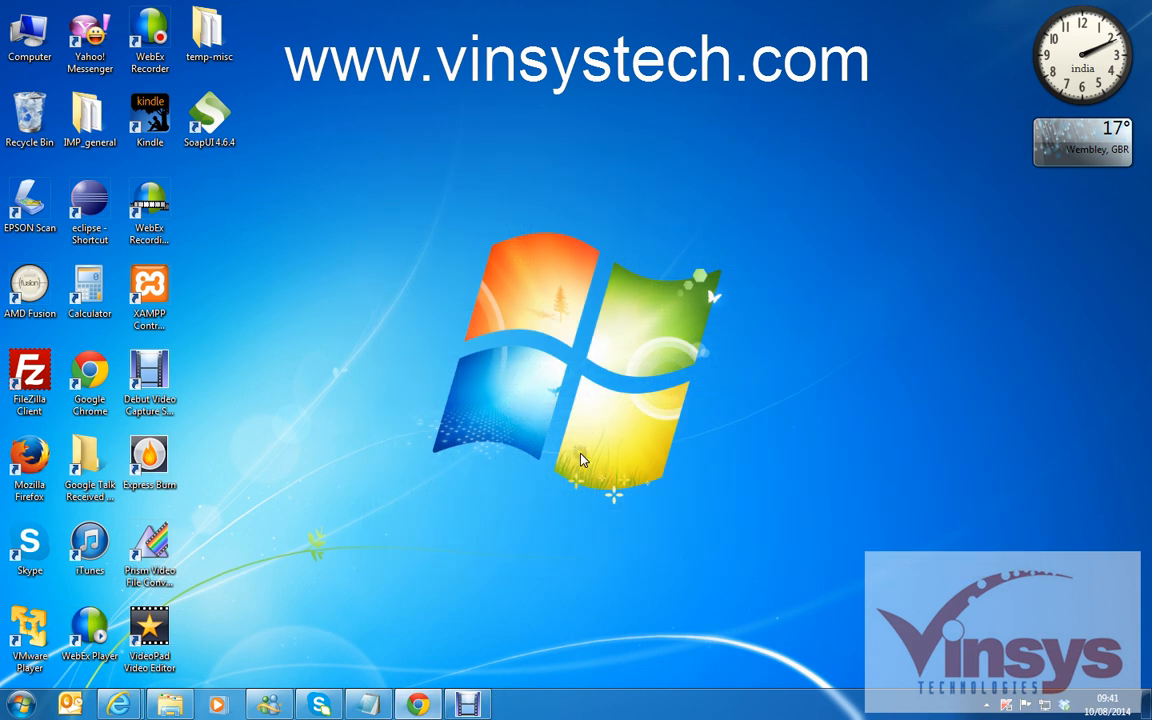
Return to the browser's XAMPP for Windows page at localhost.
click(414, 703)
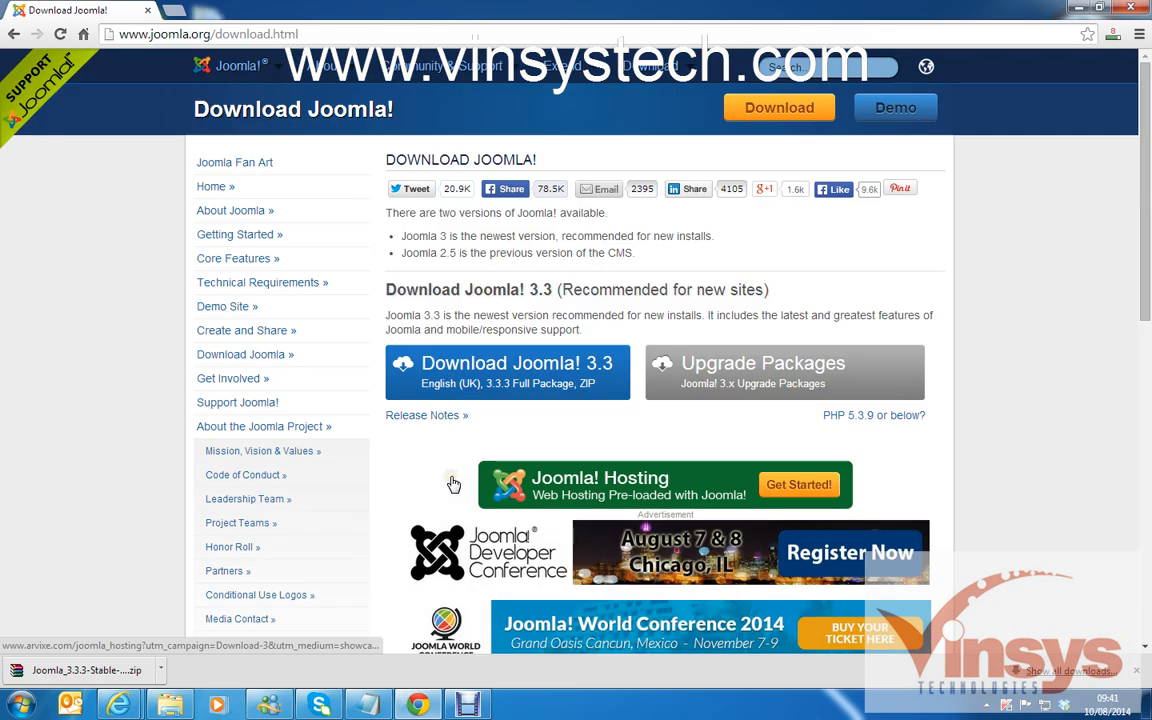
mouse_move(118, 705)
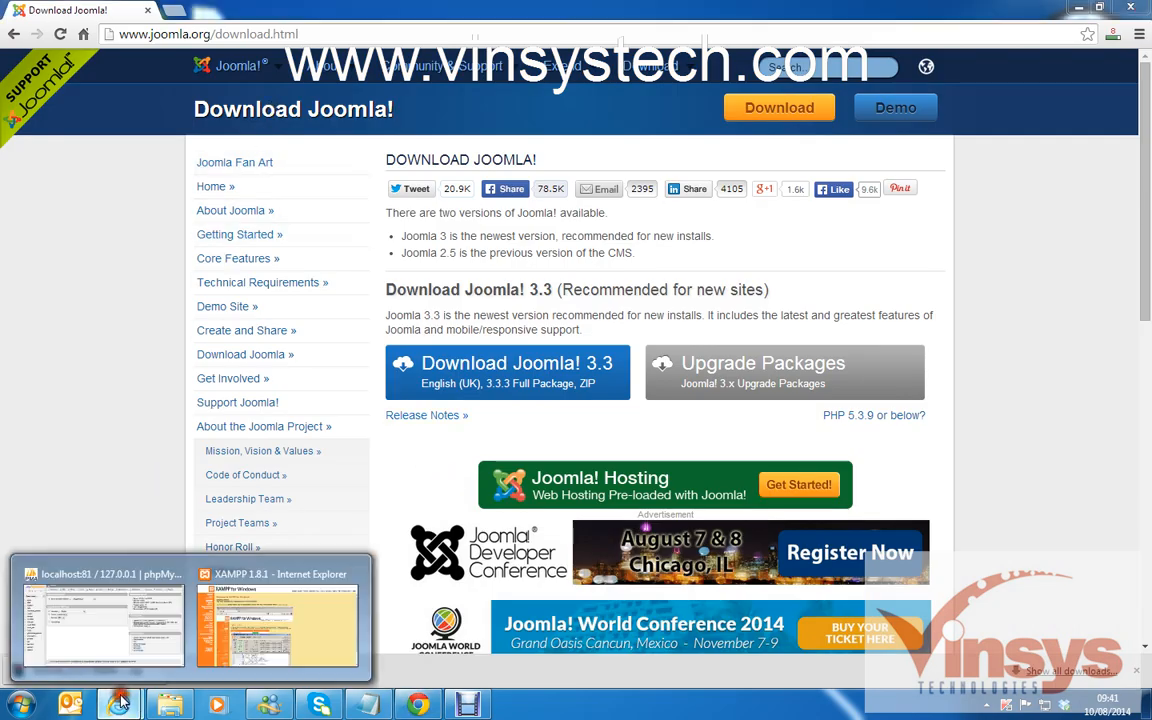
click(285, 572)
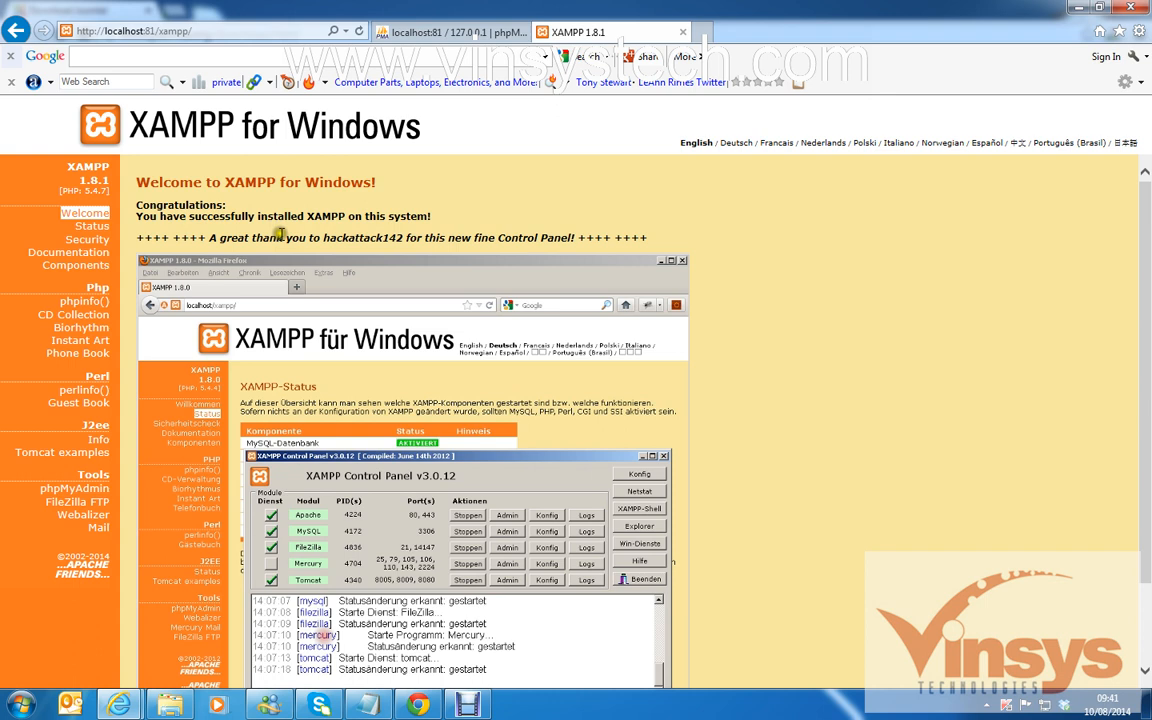
click(95, 31)
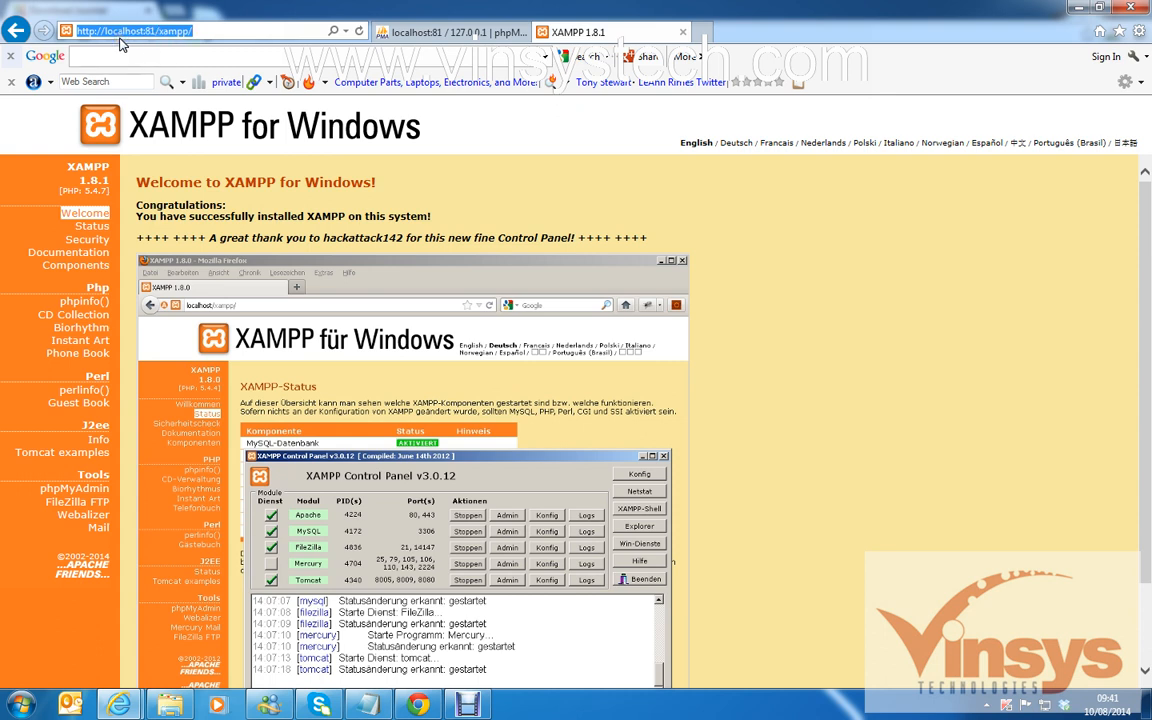
click(205, 31)
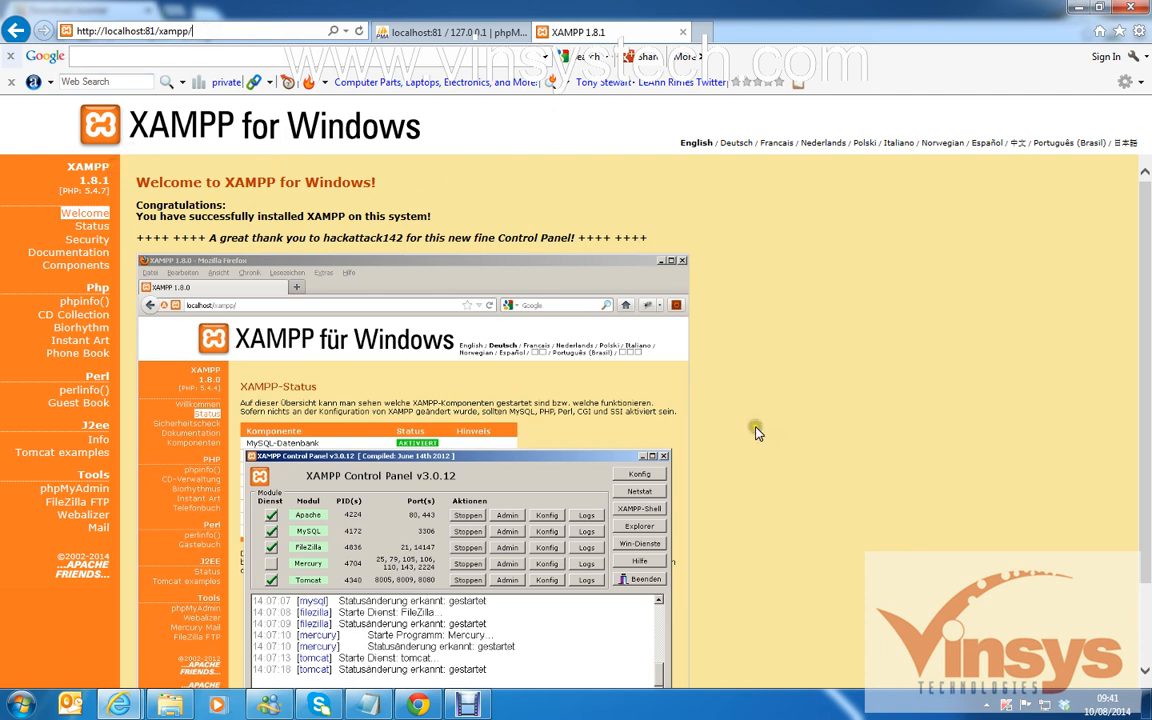
Open phpMyAdmin from the XAMPP page, check both its tabs, and return to the Joomla package folder.
click(77, 491)
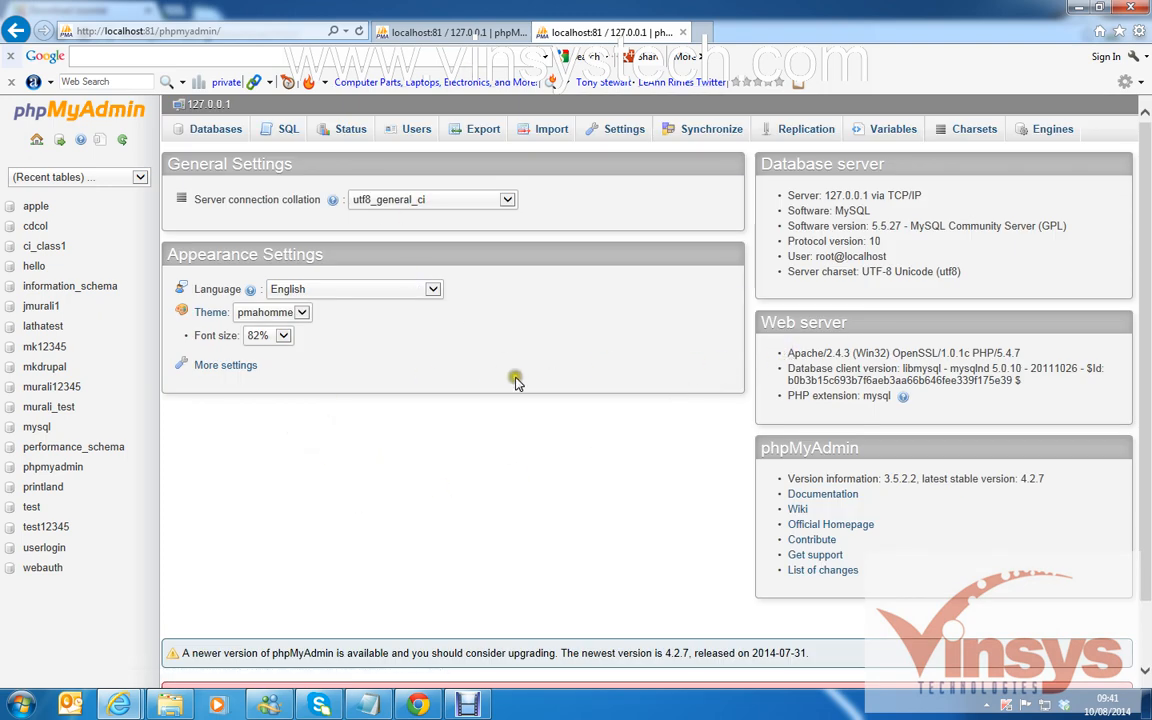
click(448, 33)
click(585, 33)
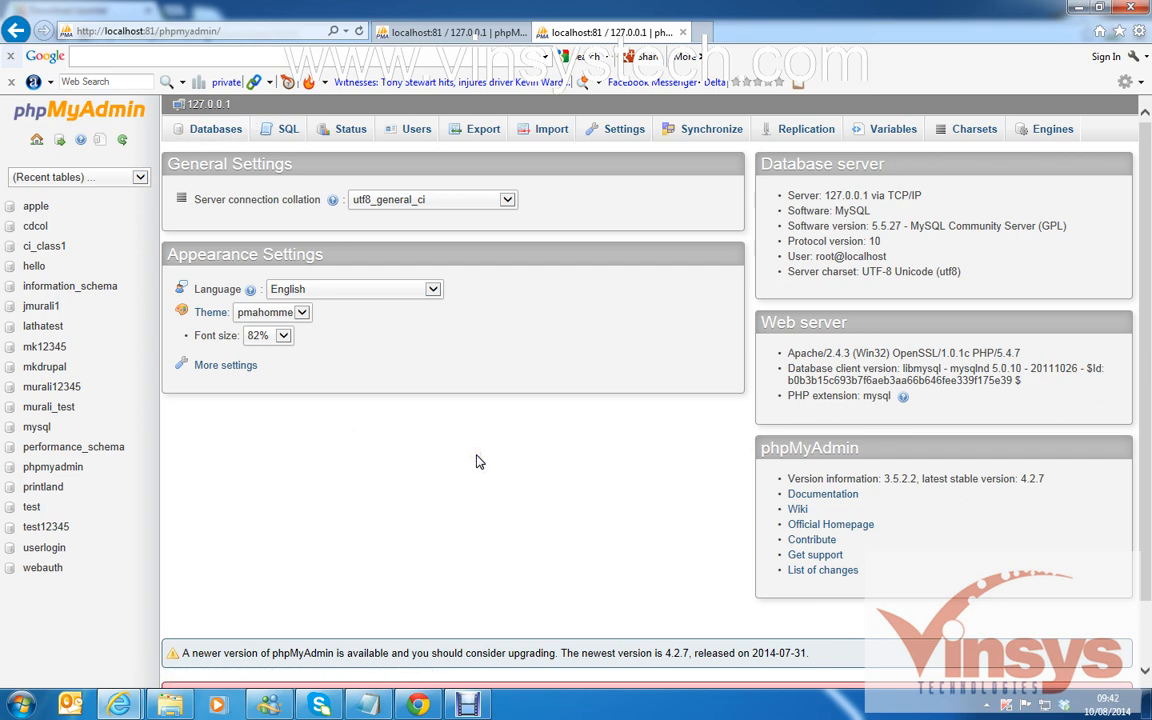
click(172, 705)
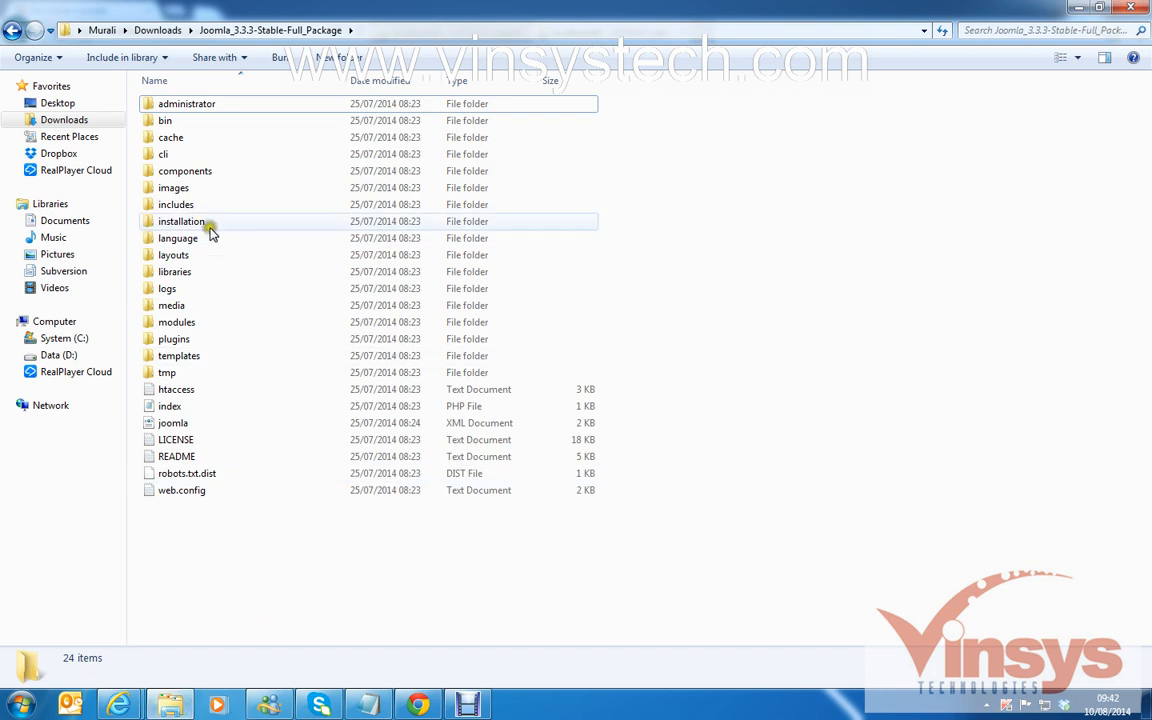
Select and copy all 24 Joomla package items, then navigate to C:\xampp\htdocs.
click(208, 104)
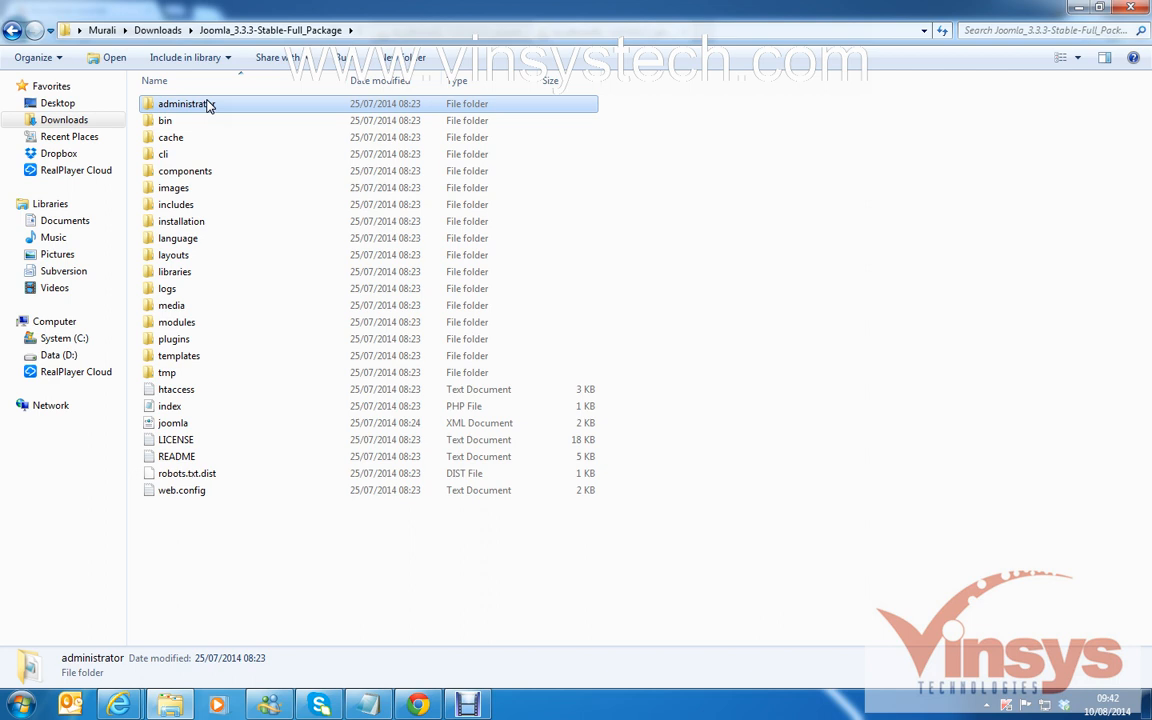
key(ctrl+a)
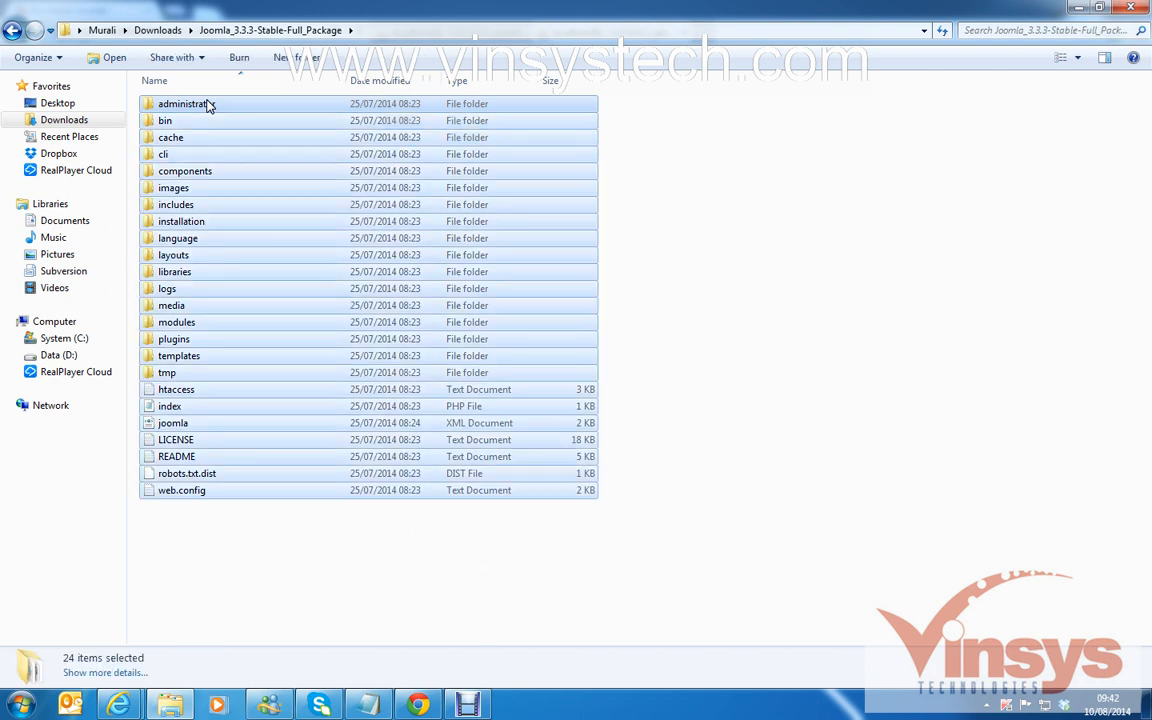
click(62, 340)
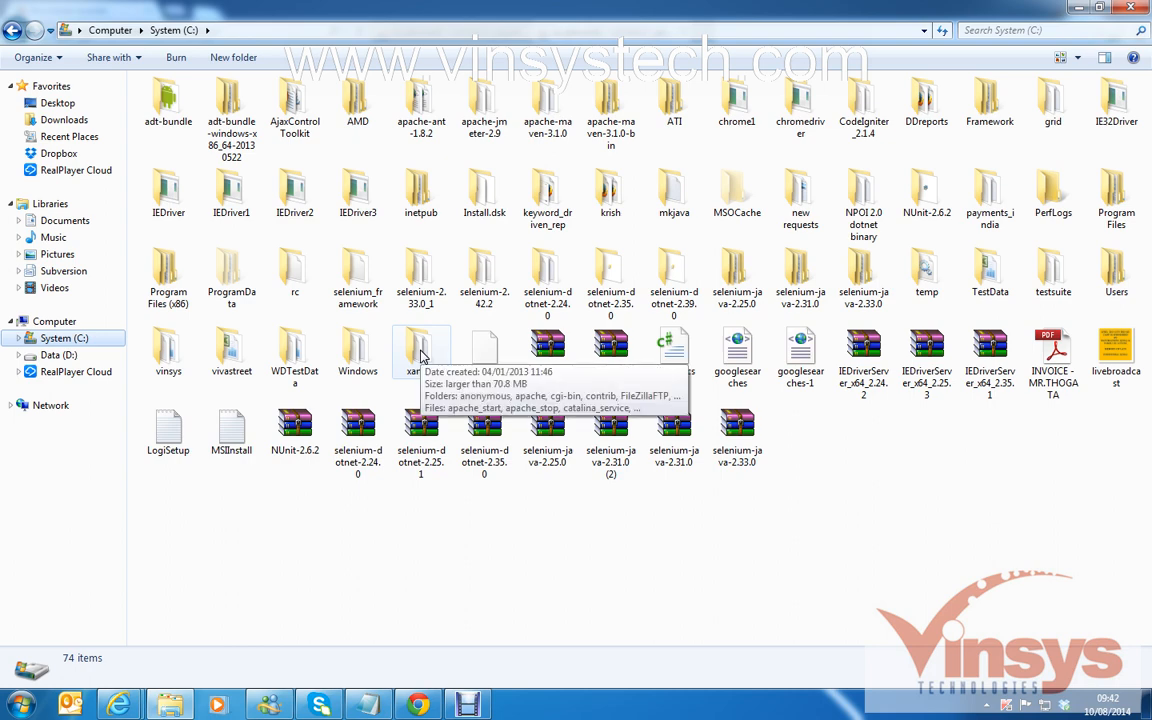
double_click(420, 355)
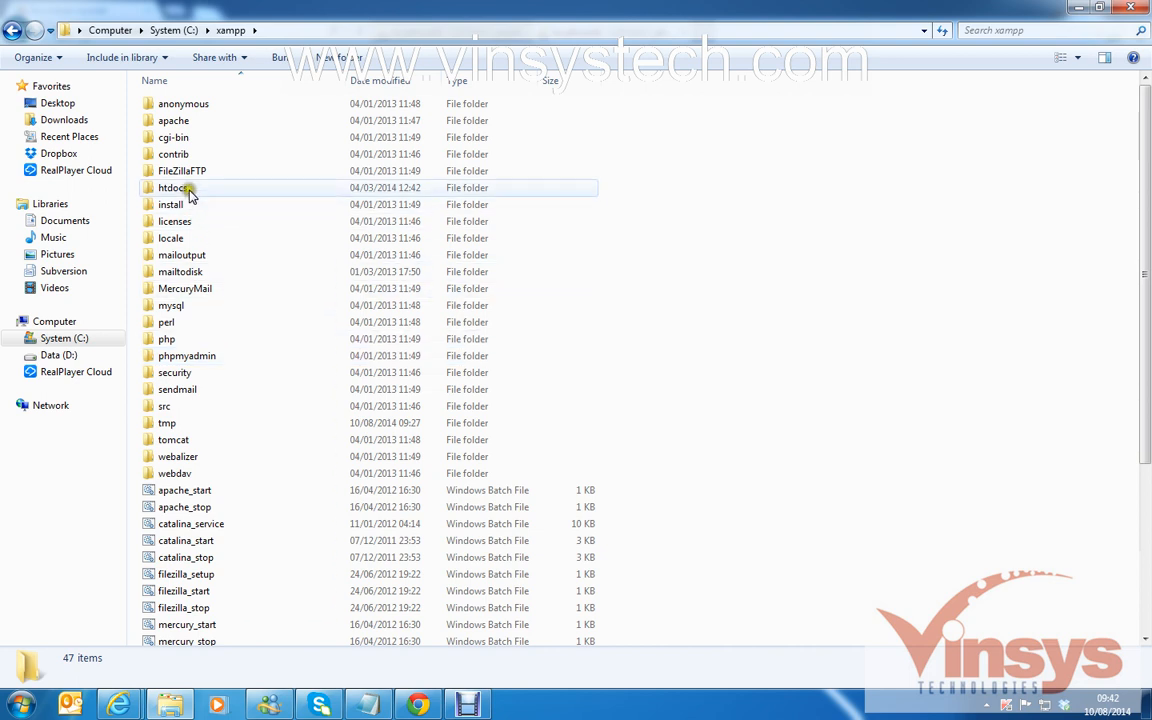
double_click(193, 189)
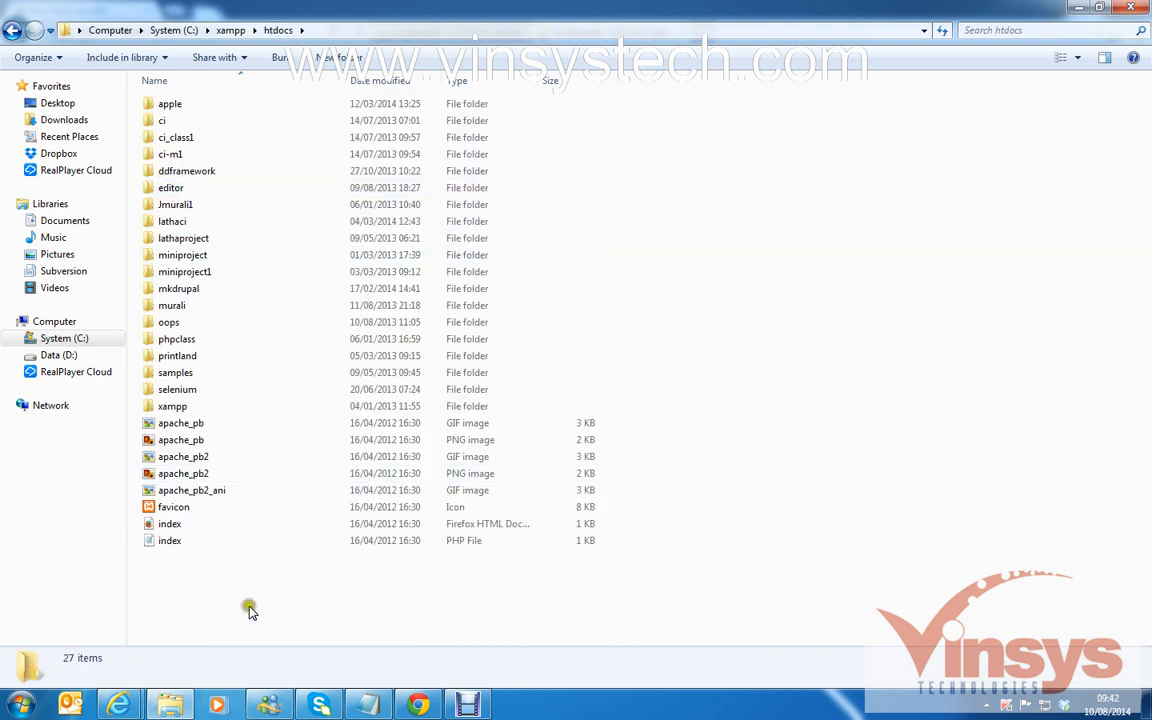
click(340, 58)
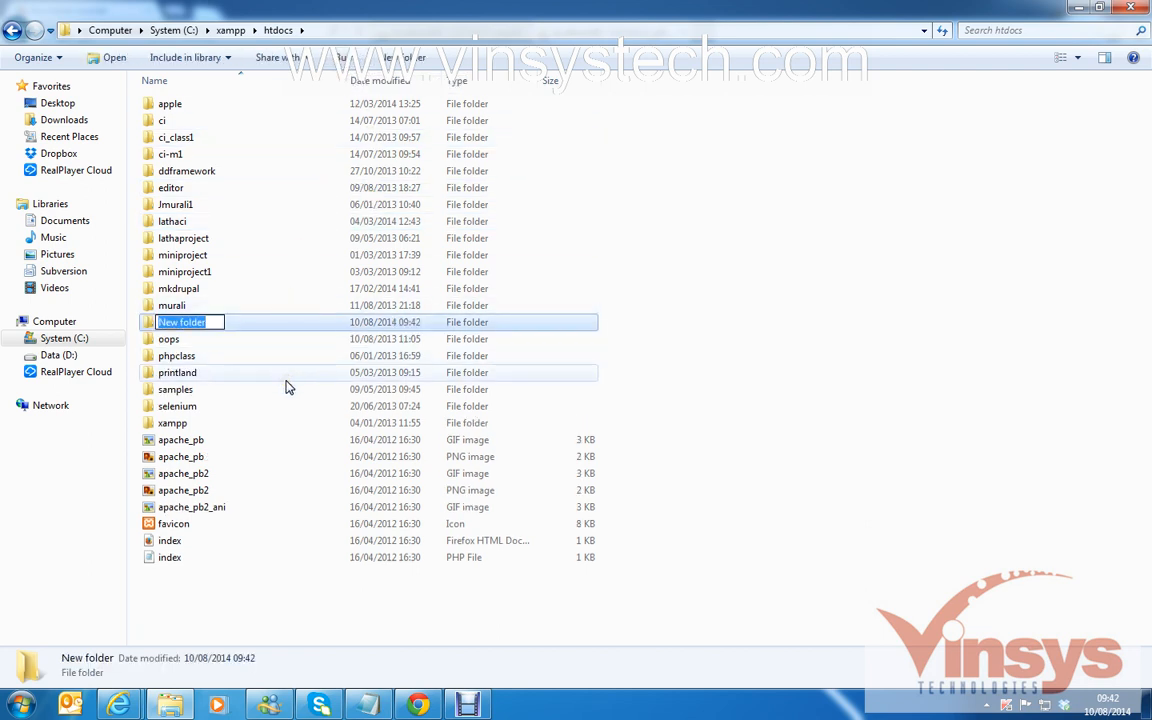
Name the new folder mk-joomla, open it, and paste in all the Joomla 3.3.3 files.
text(mk-)
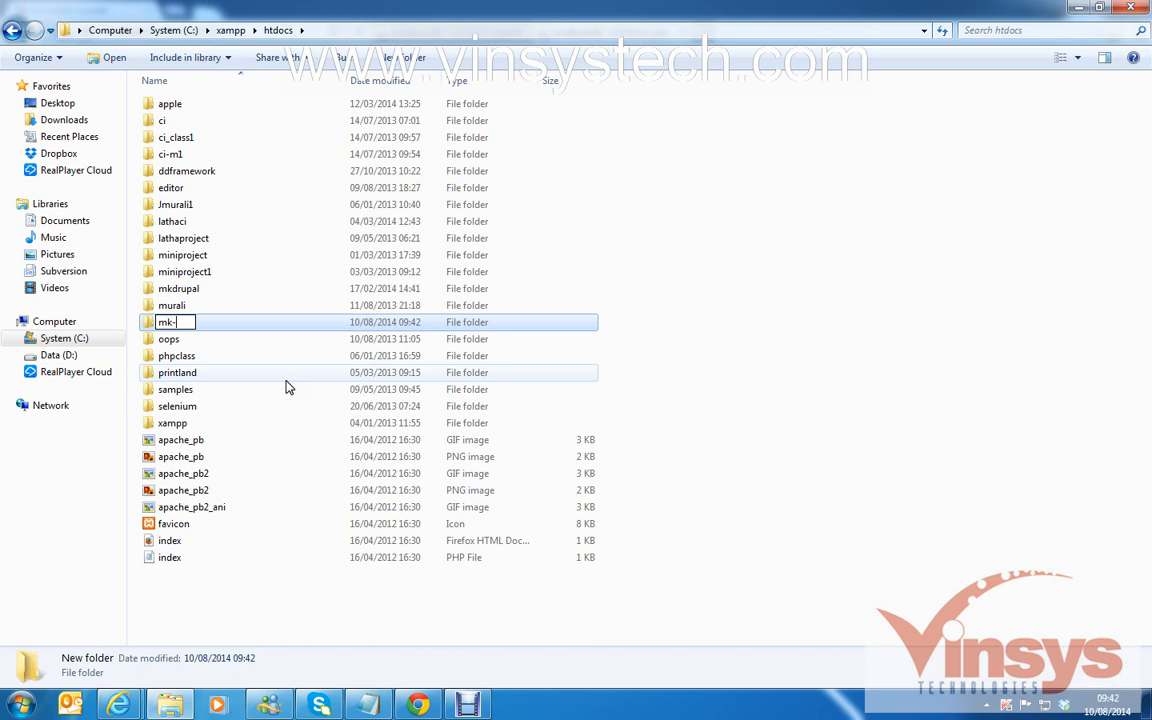
text(joomla)
click(239, 609)
double_click(199, 305)
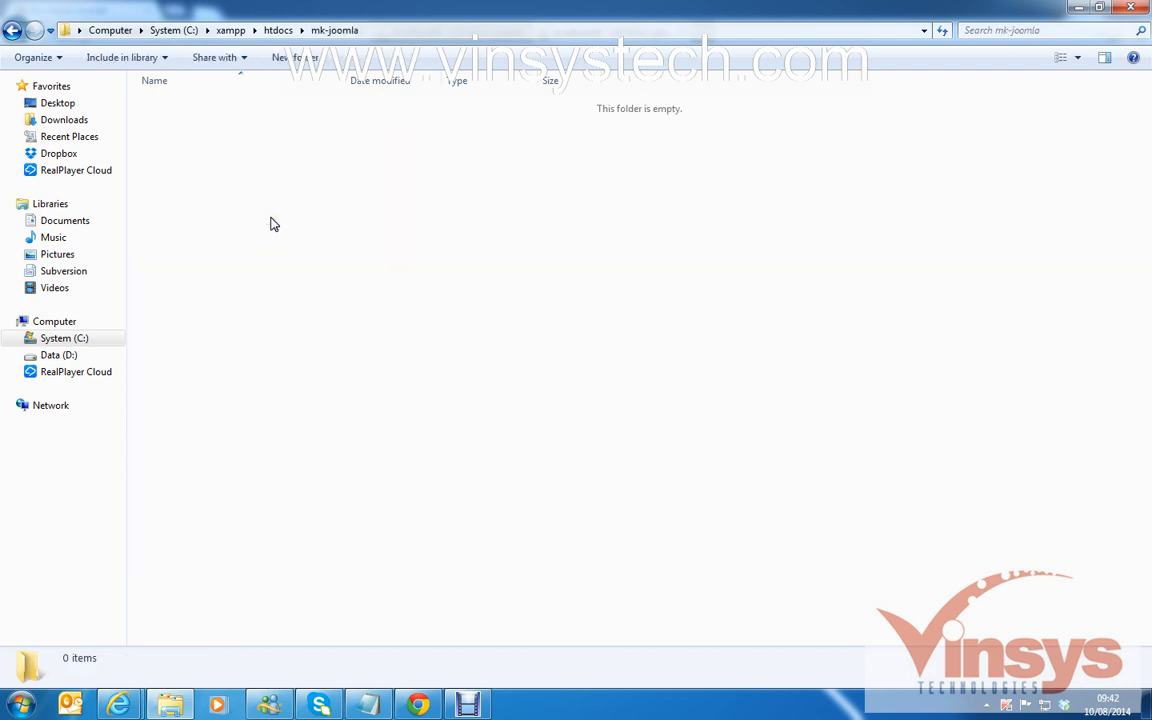
key(ctrl+v)
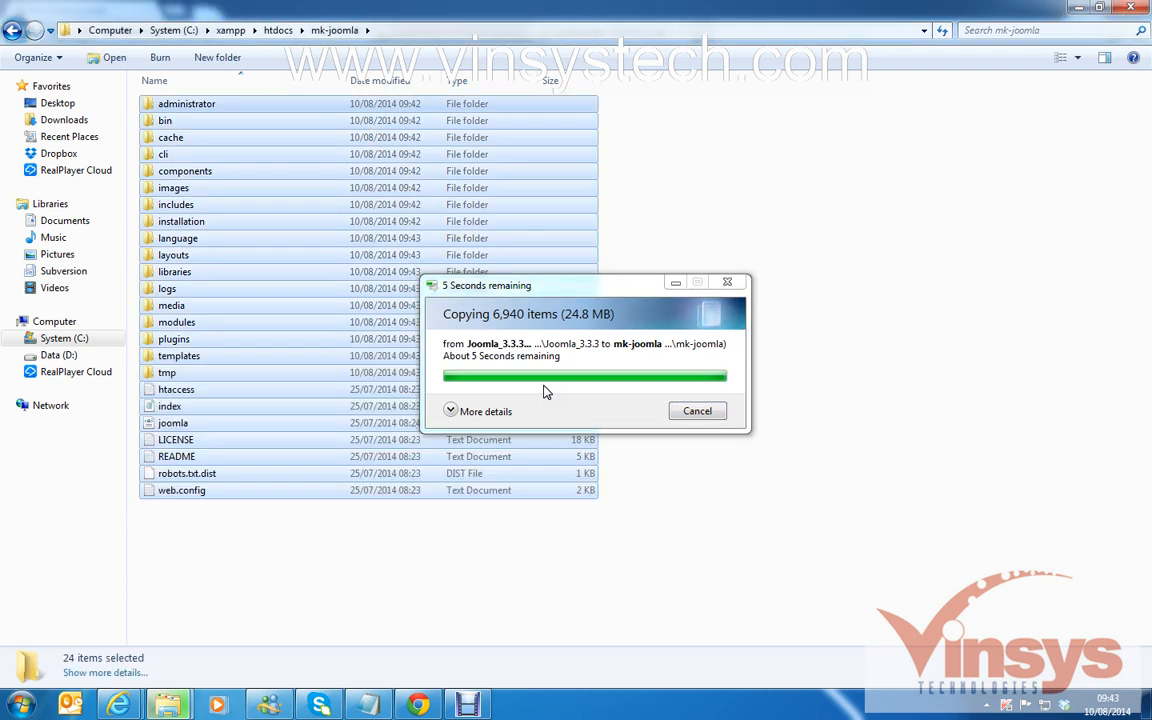
click(427, 587)
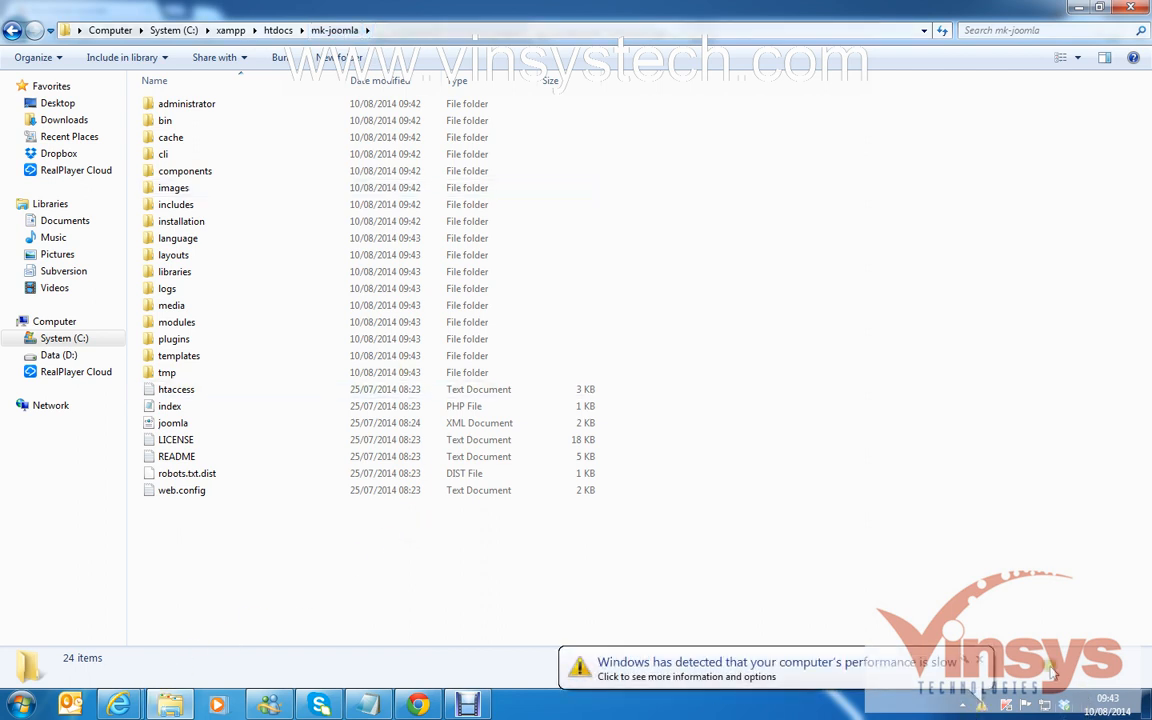
Create an empty mk-joomla database from phpMyAdmin's Databases tab.
mouse_move(118, 705)
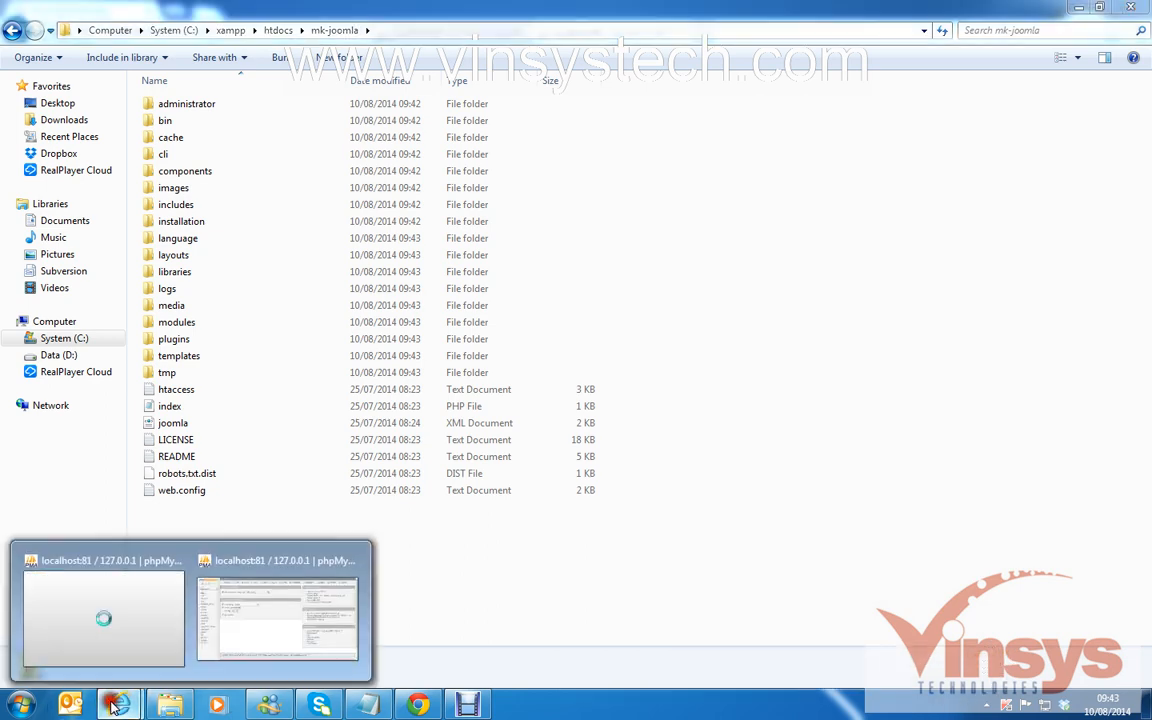
click(249, 648)
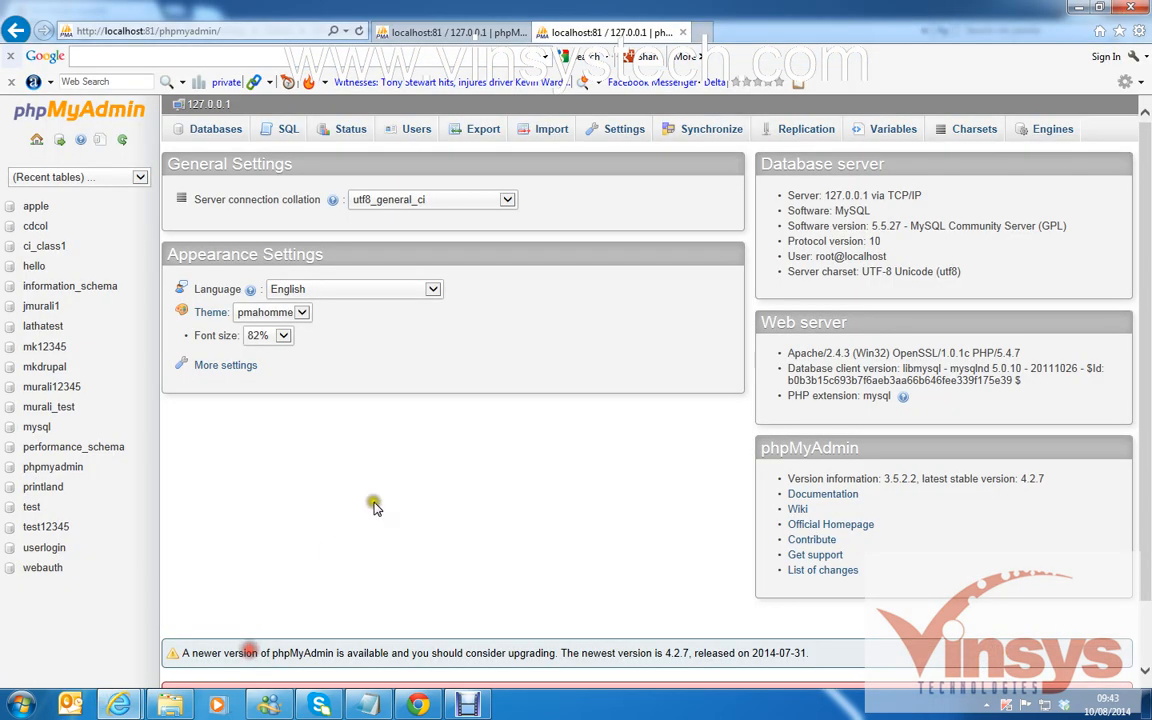
click(217, 142)
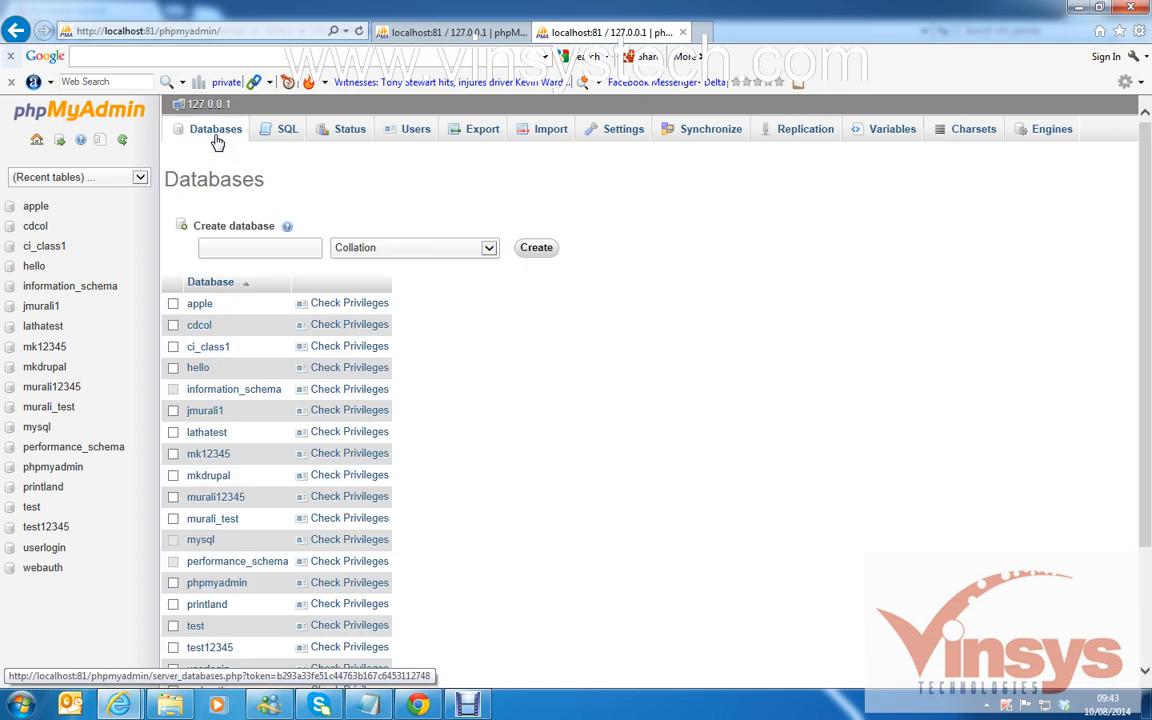
click(540, 252)
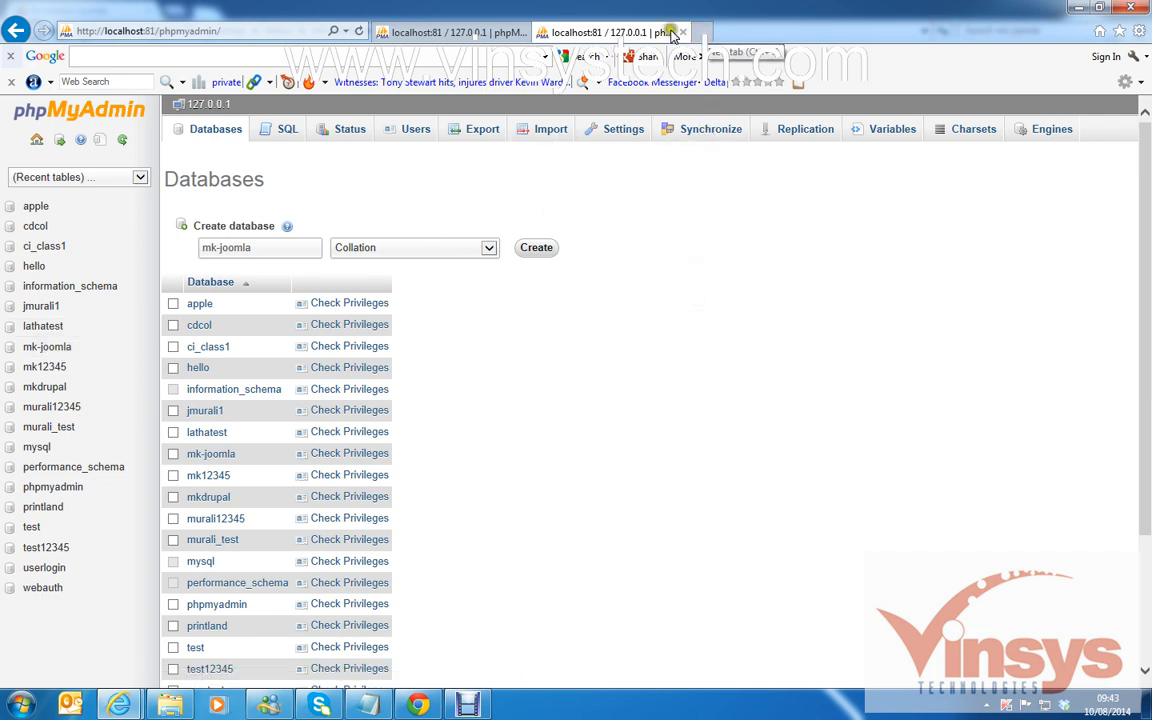
click(468, 34)
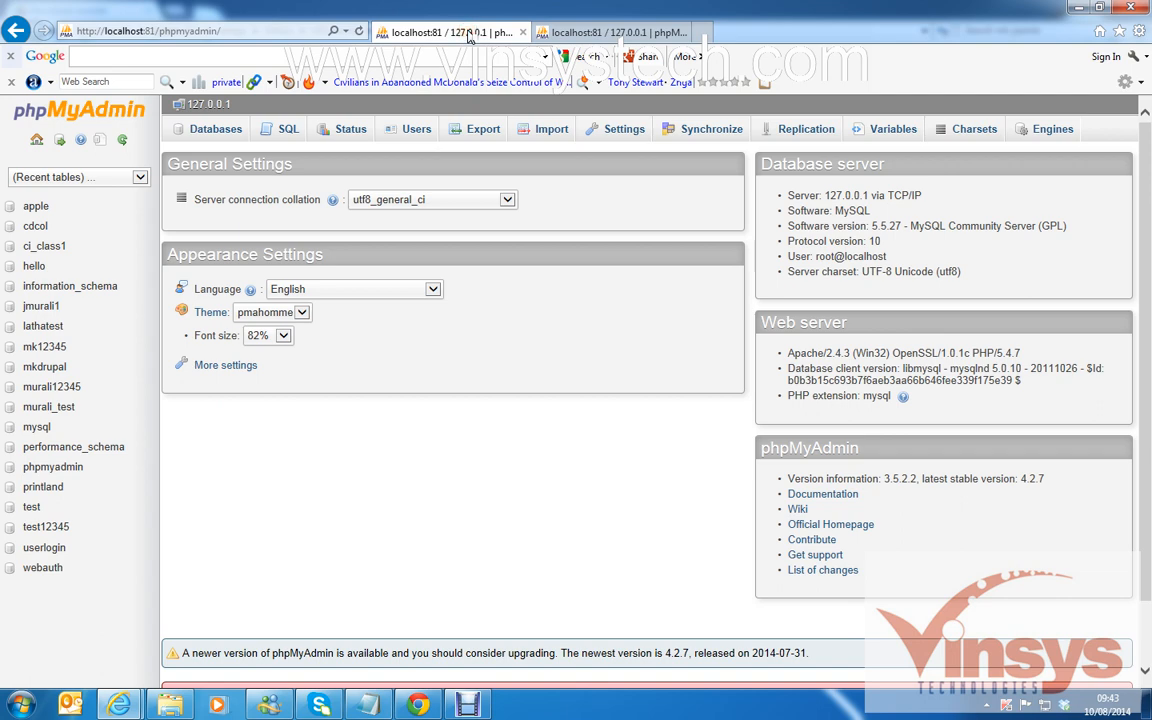
Go back to the XAMPP page and change the address to localhost:81/mk-joomla to load the installer.
click(565, 33)
click(493, 35)
click(14, 30)
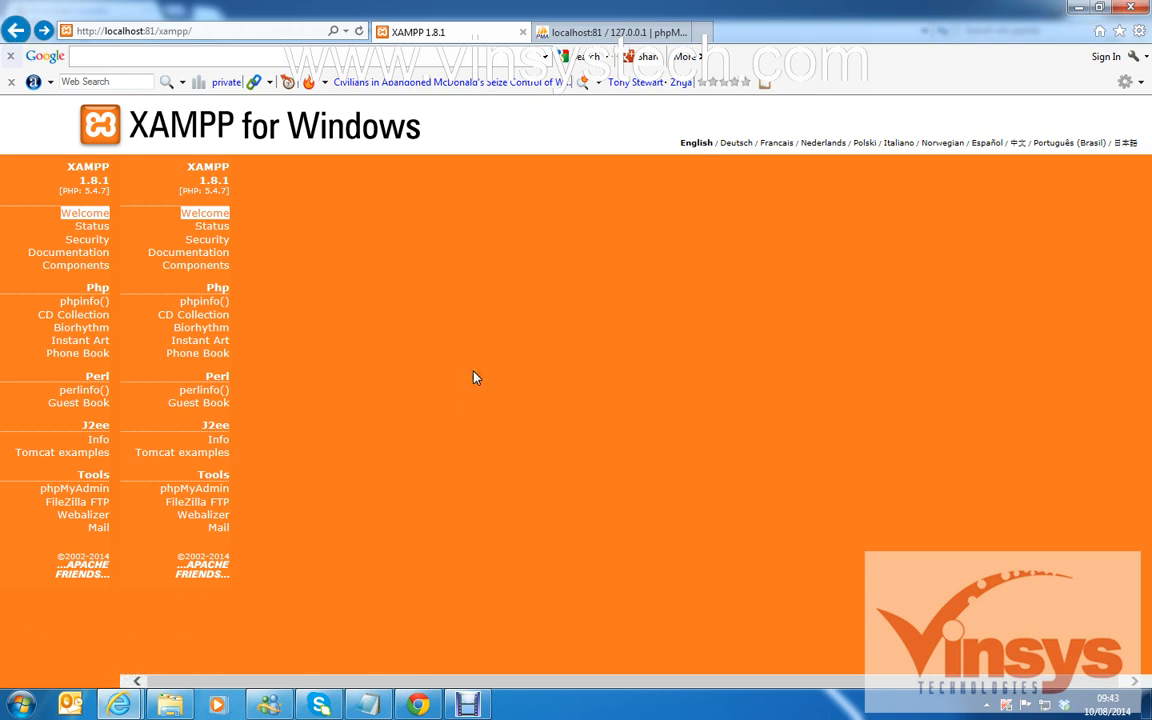
click(419, 351)
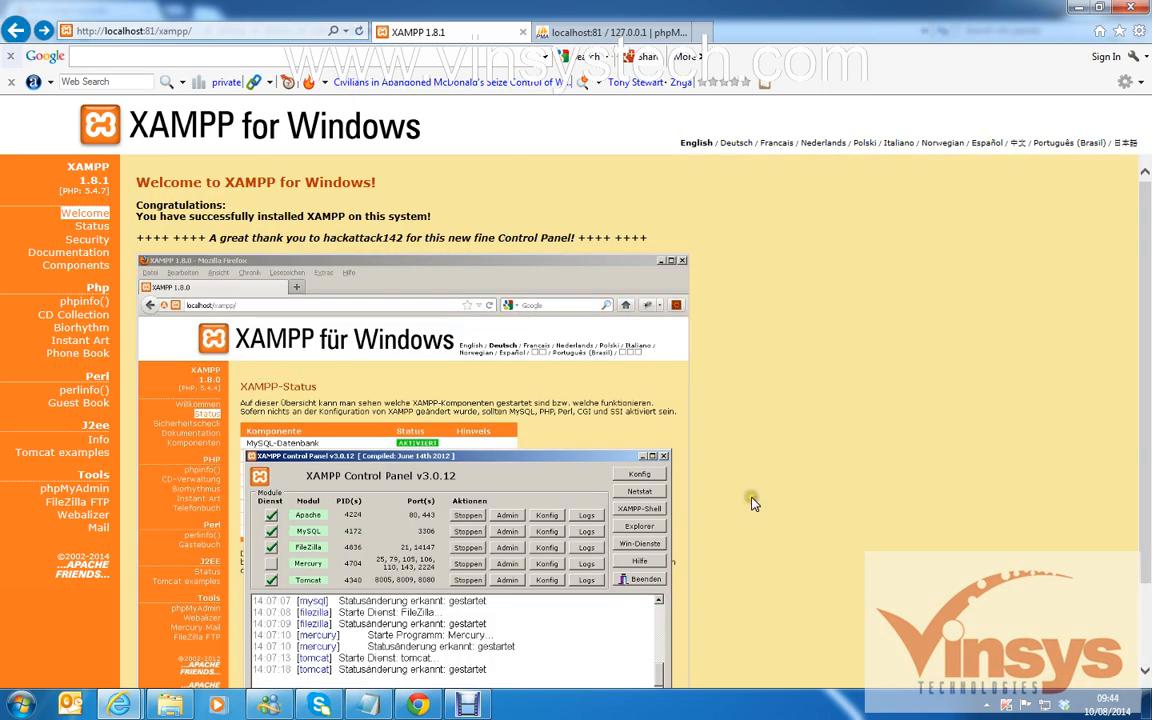
click(195, 31)
click(209, 31)
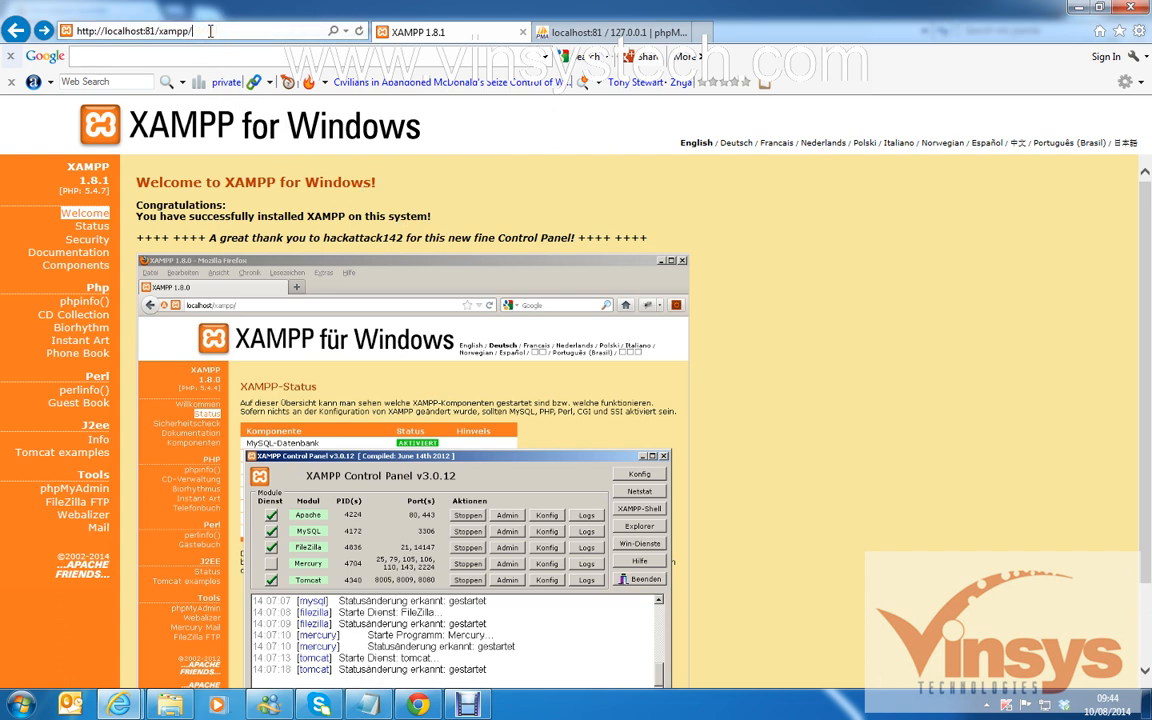
key(BackSpace)
key(BackSpace)
key(BackSpace)
key(BackSpace)
key(BackSpace)
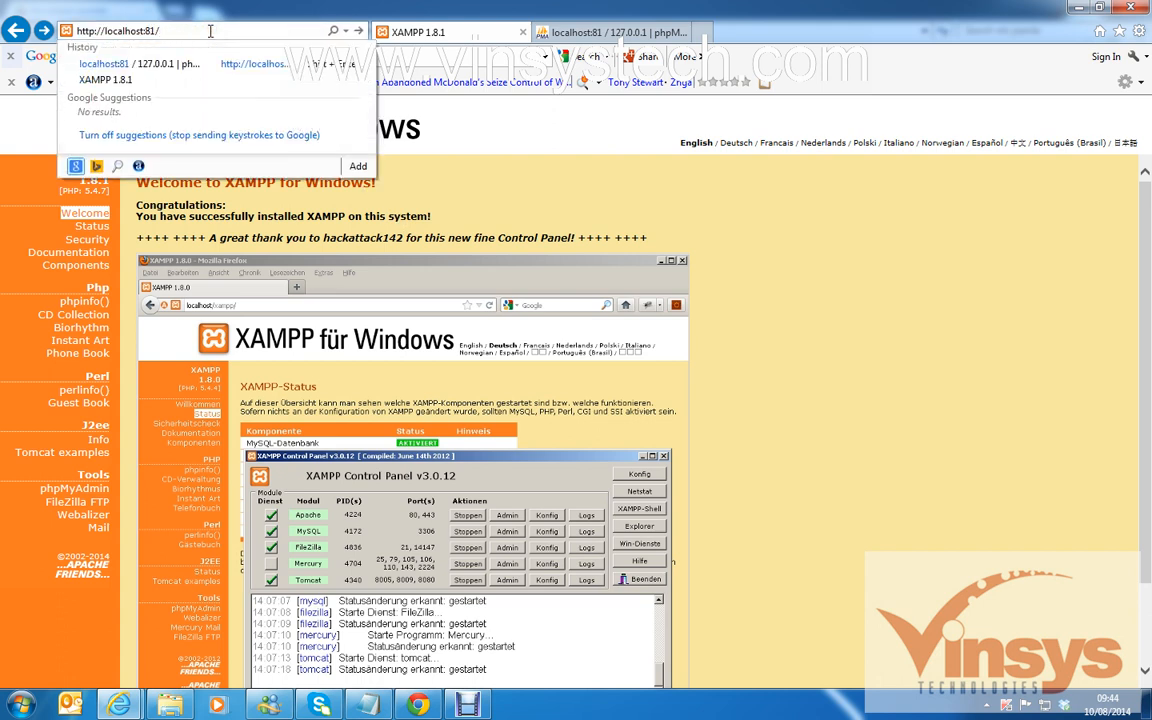
text(mk-j)
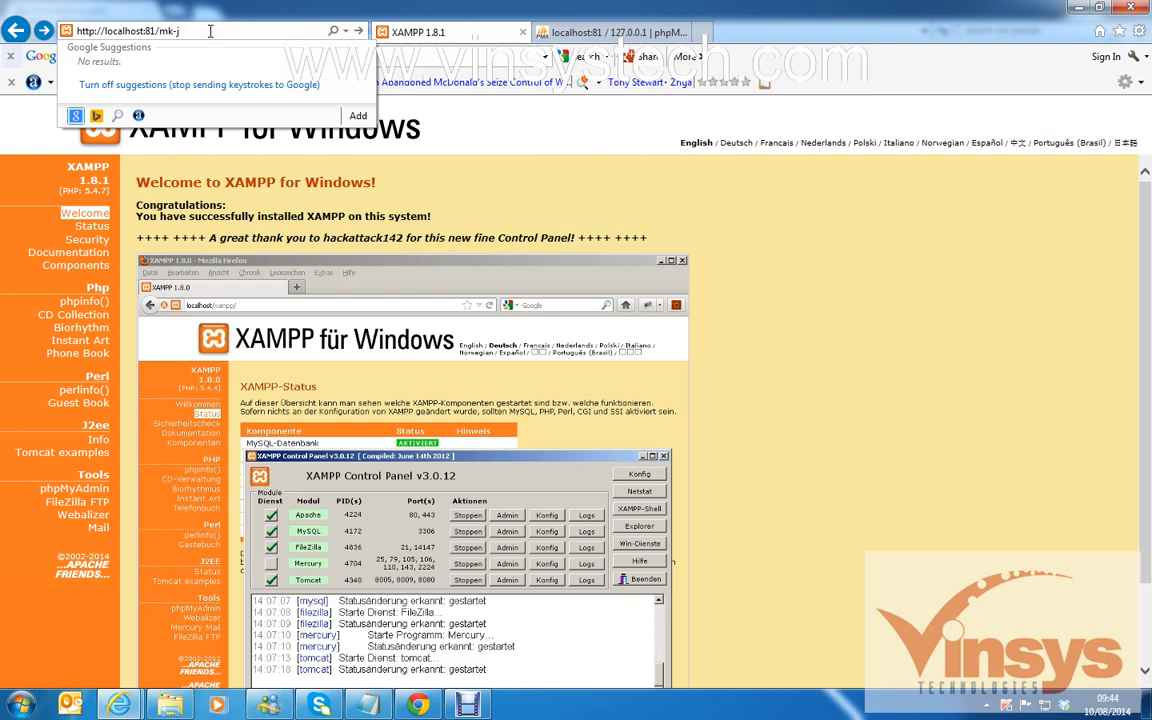
text(oomla)
key(Return)
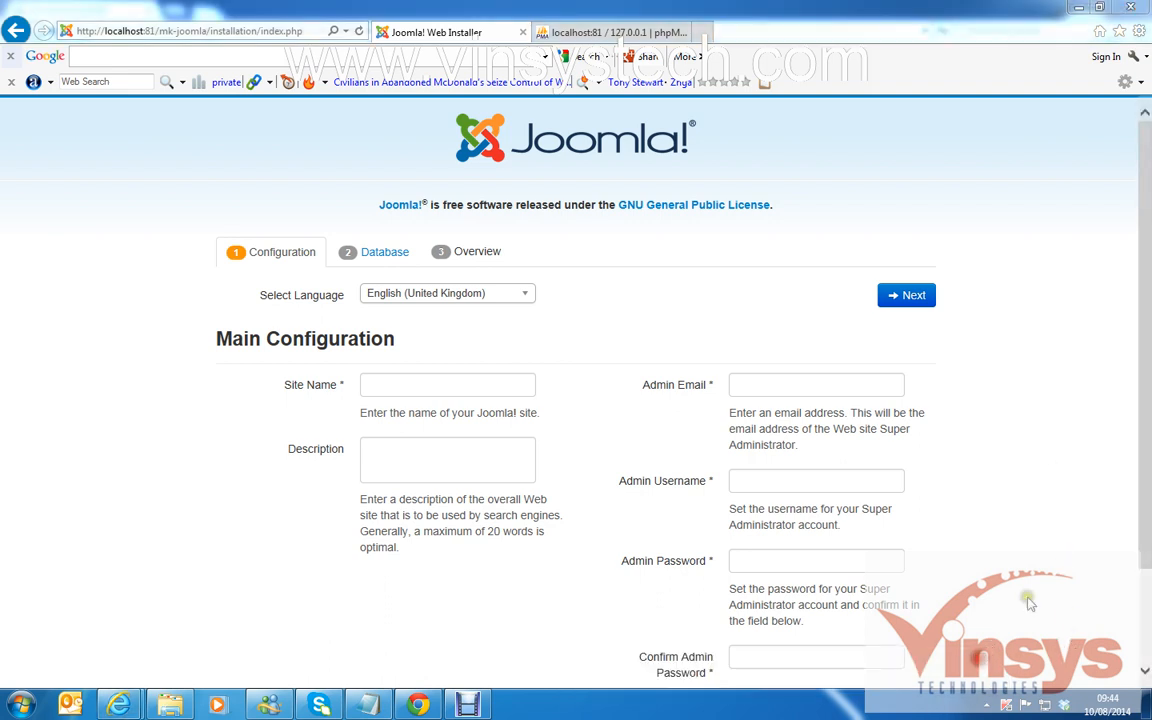
Enter the Site Name myjoomla and the administrator's e-mail address.
drag(1146, 393, 1146, 450)
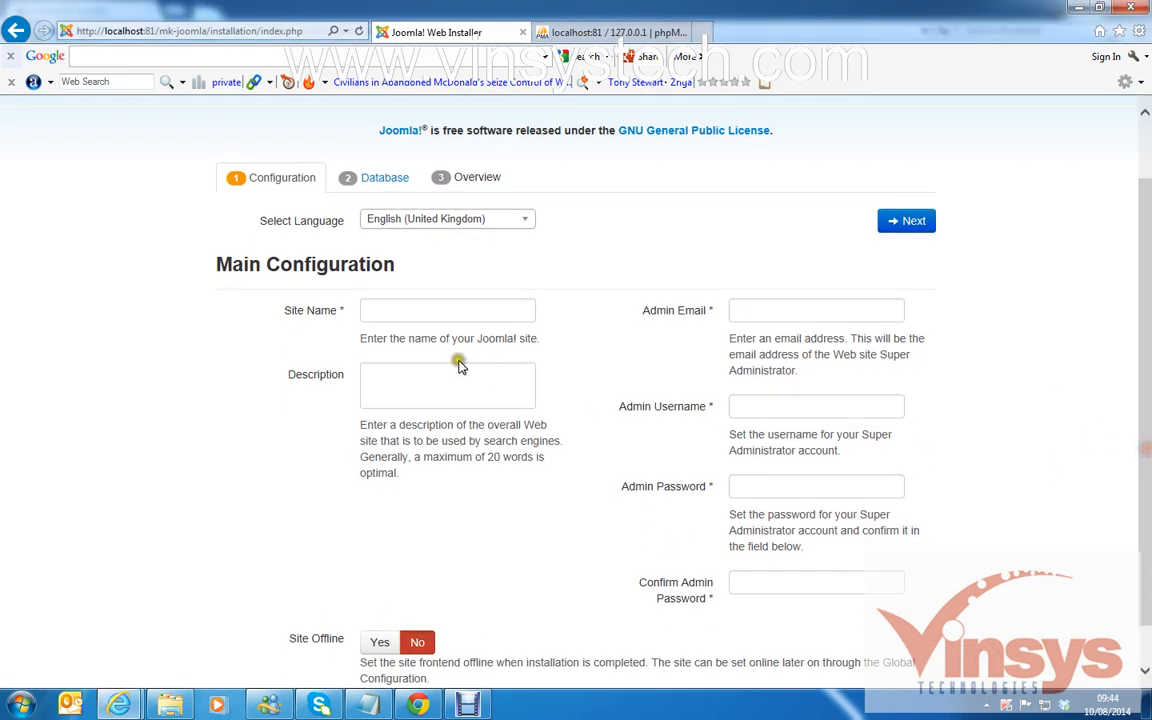
click(383, 310)
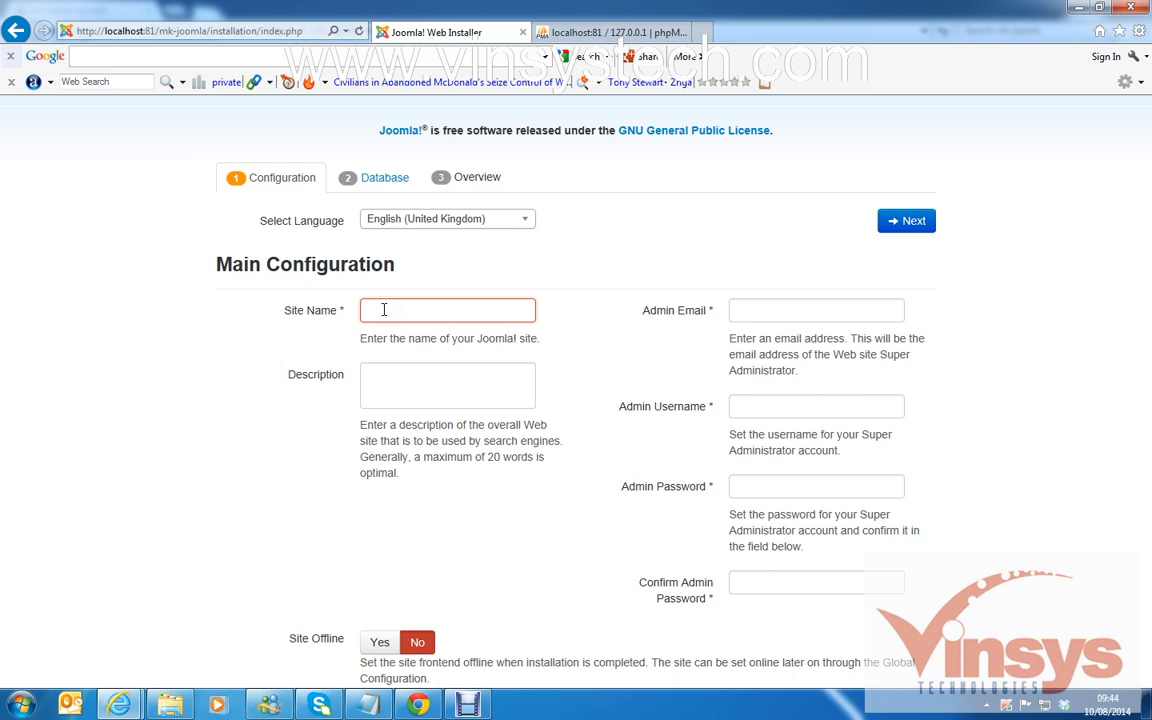
text(myjoomla)
click(454, 374)
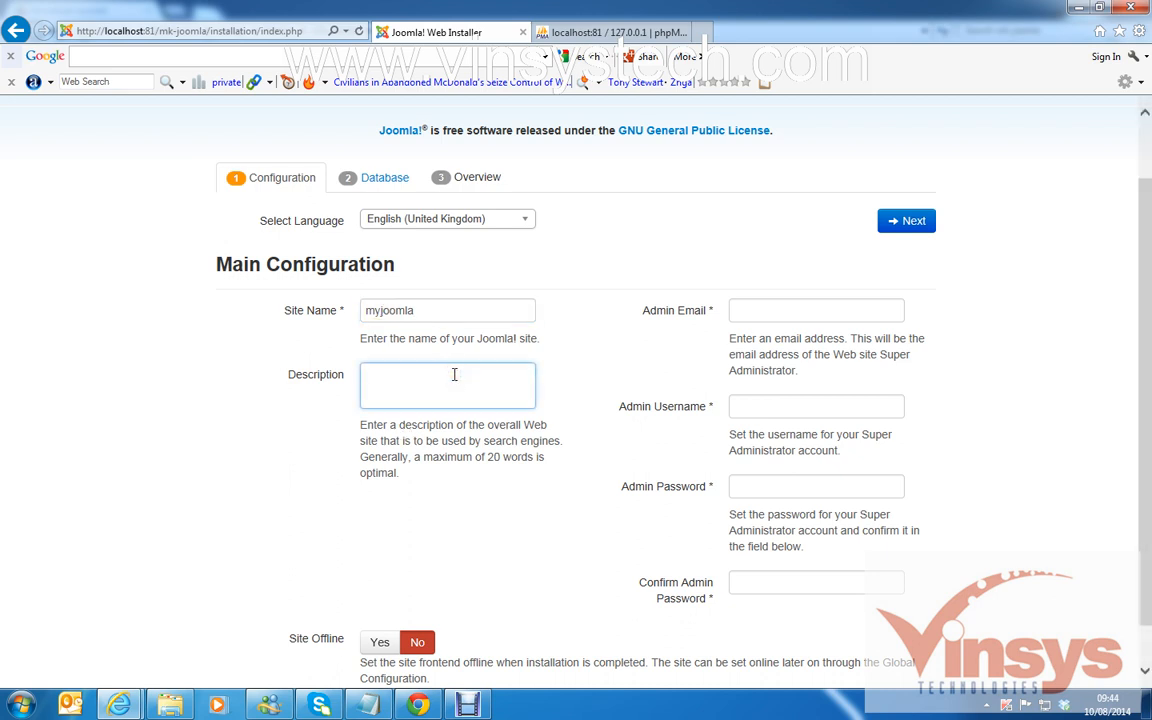
click(799, 310)
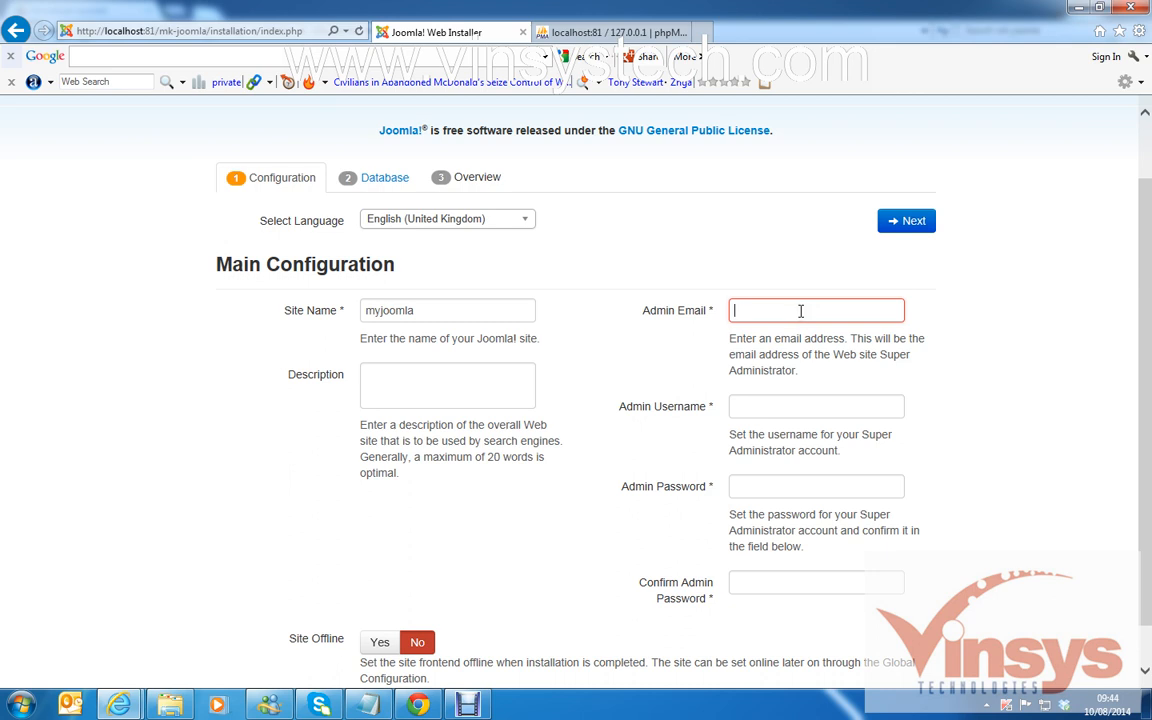
text(admin)
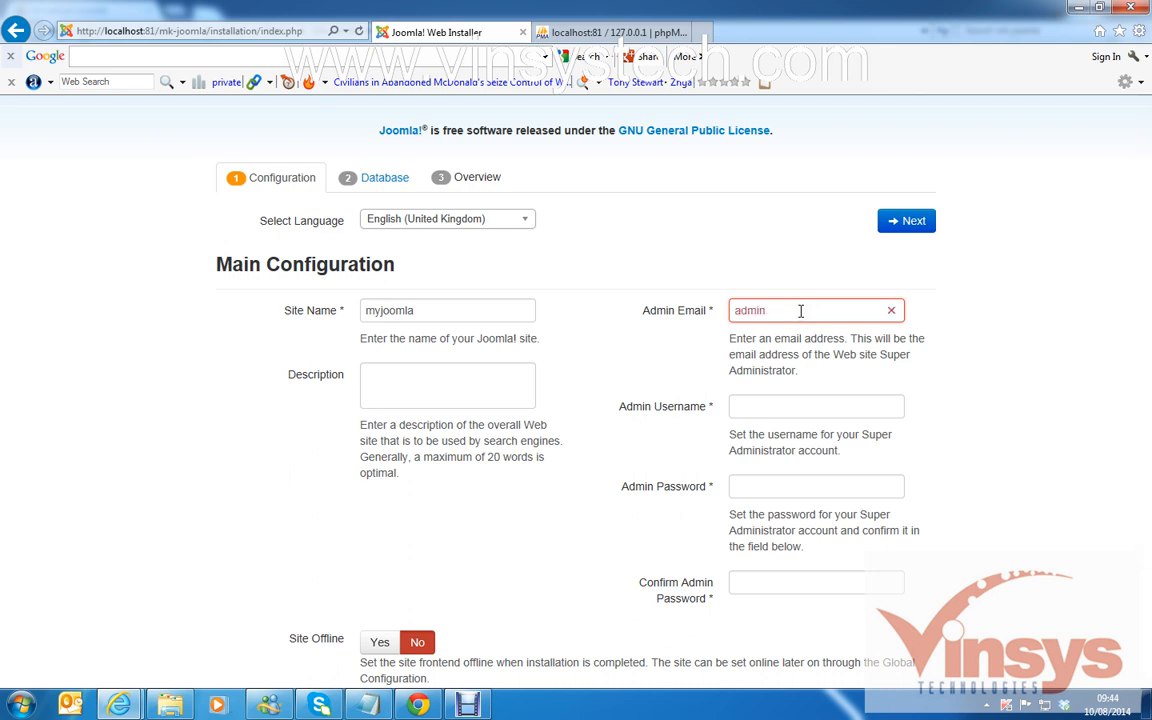
text(@test.com)
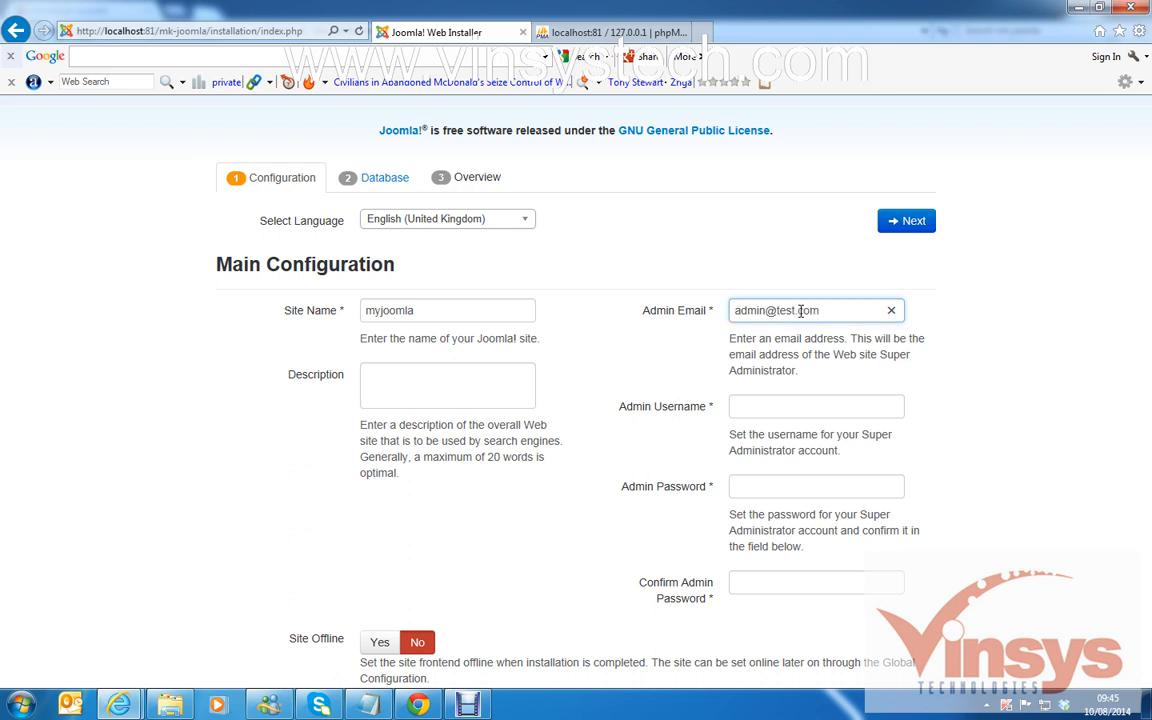
Set admin username 'admin', enter and confirm the administrator password, and choose Site Offline Yes.
click(796, 404)
text(adm)
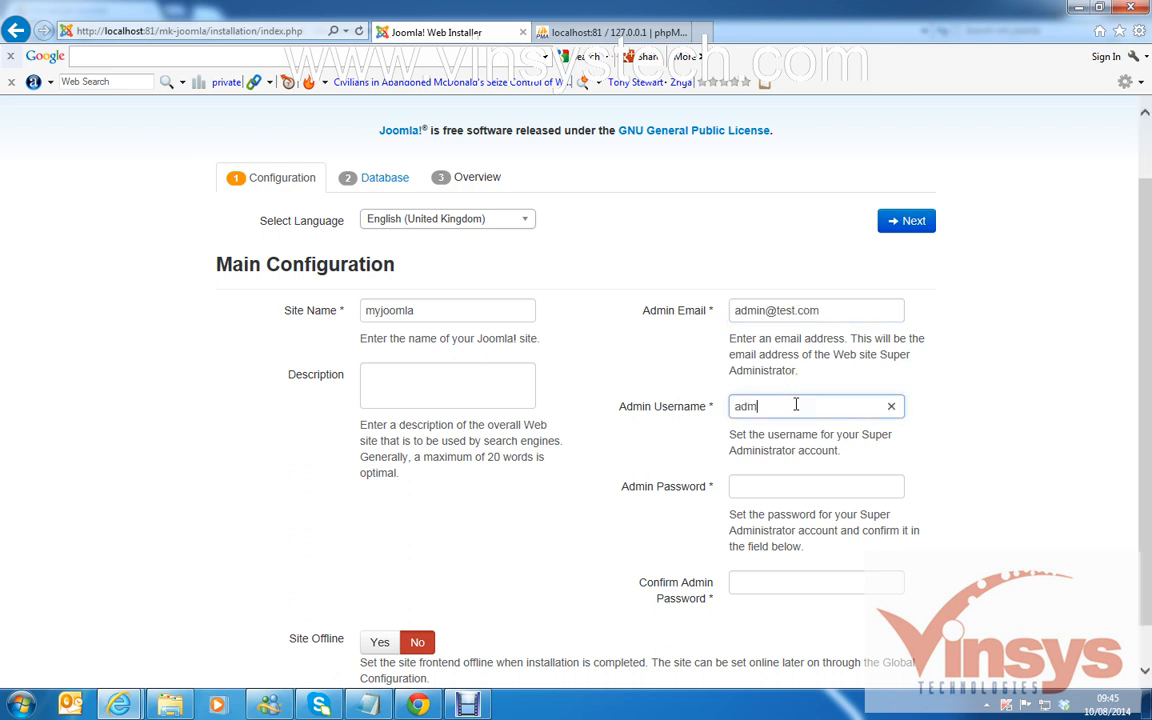
text(in)
click(764, 486)
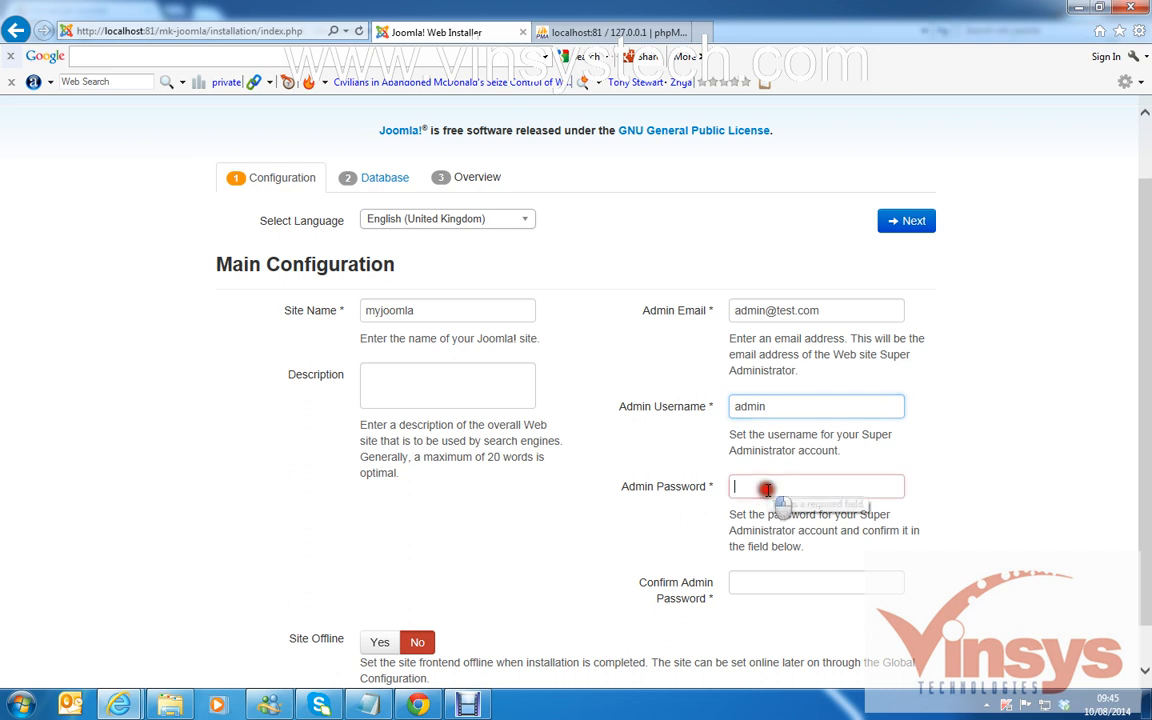
text(admin)
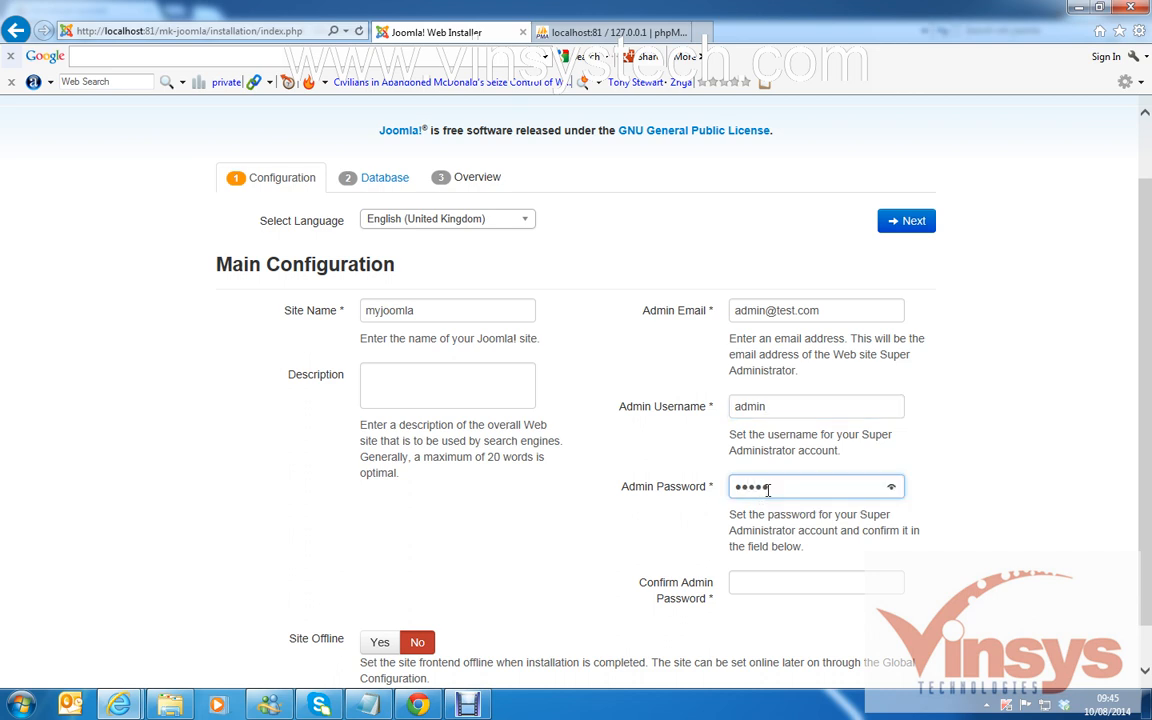
click(752, 585)
text(a)
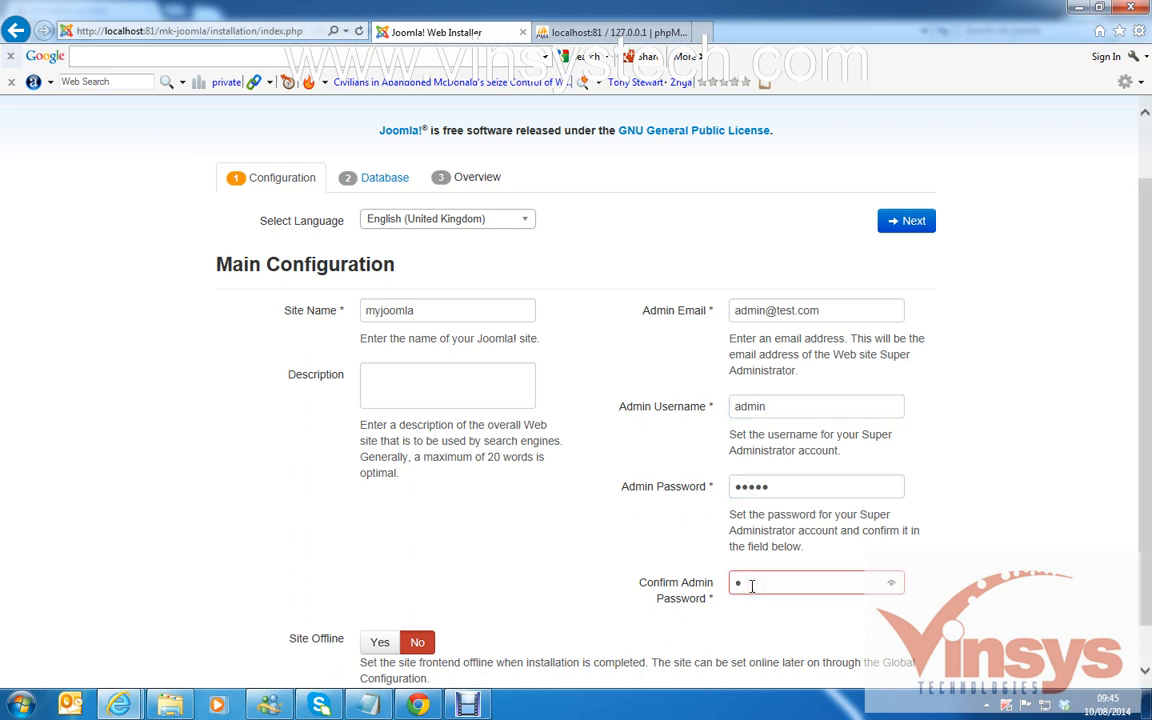
text(dmin)
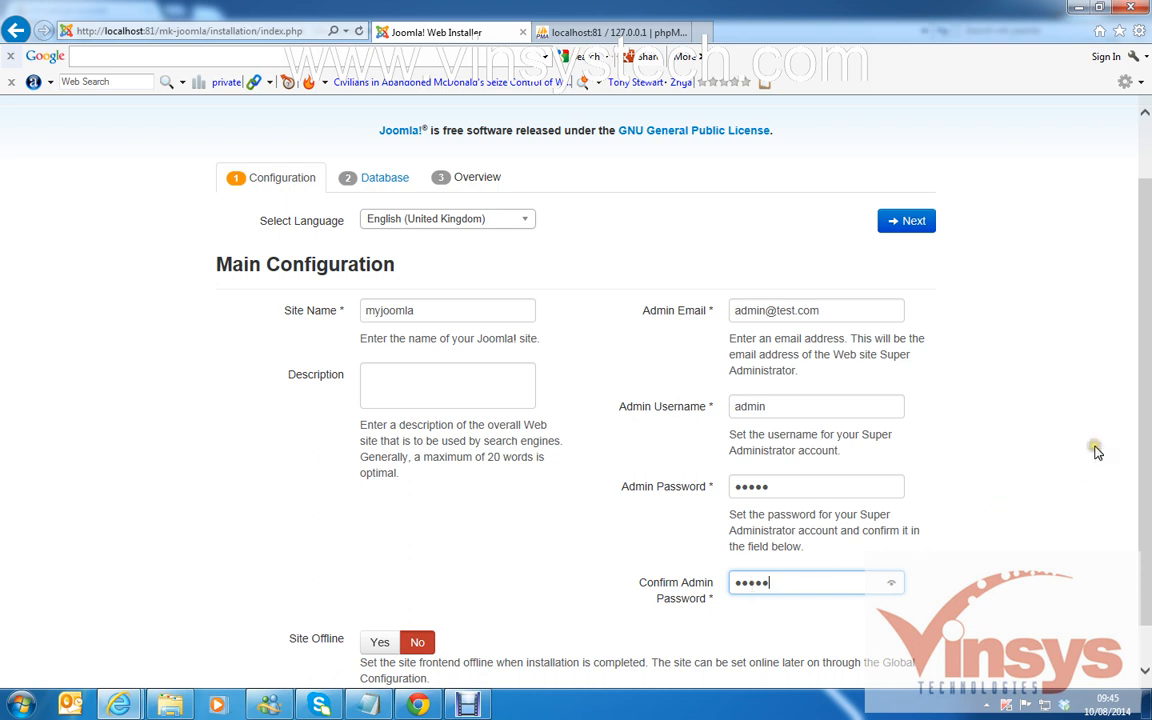
scroll(1093, 445, down, 1)
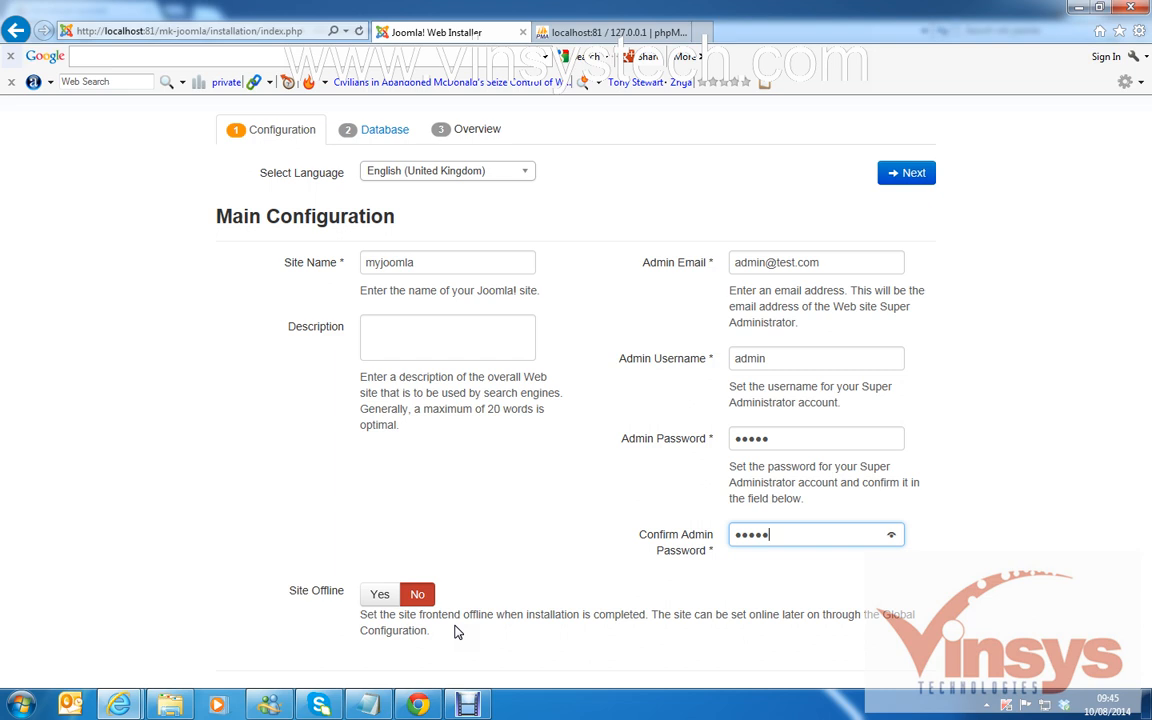
click(381, 598)
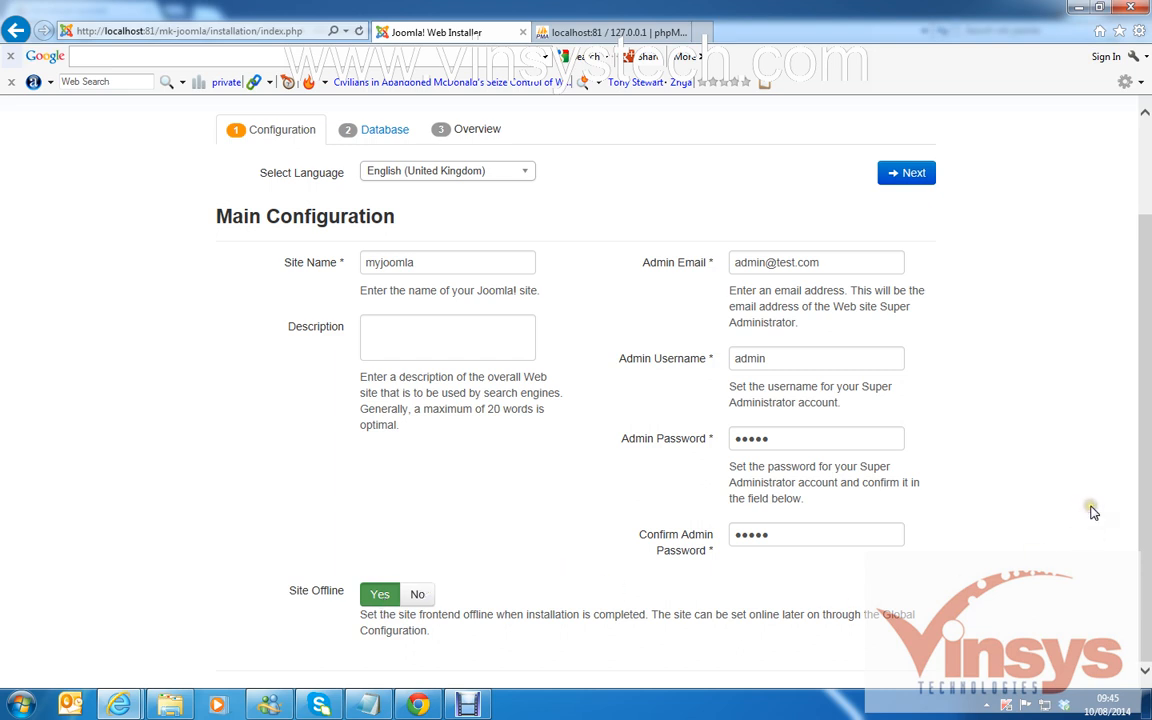
Move to the database configuration step and set Database Type to MySQLi.
click(921, 186)
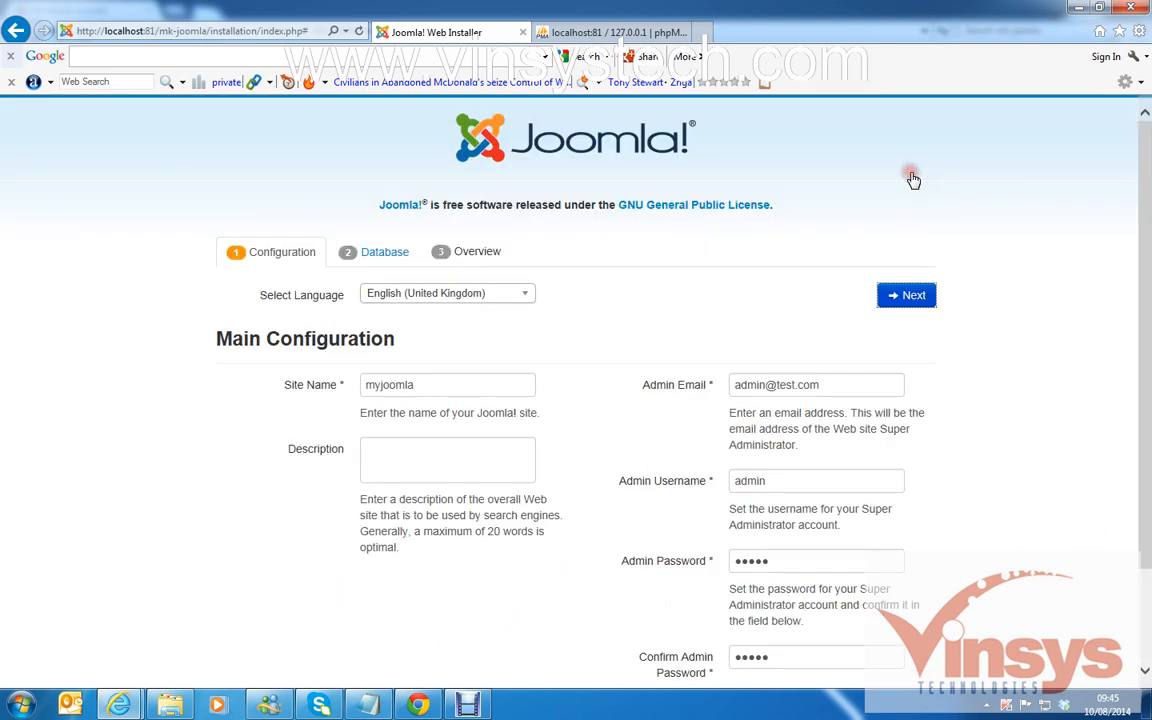
scroll(813, 379, down, 1)
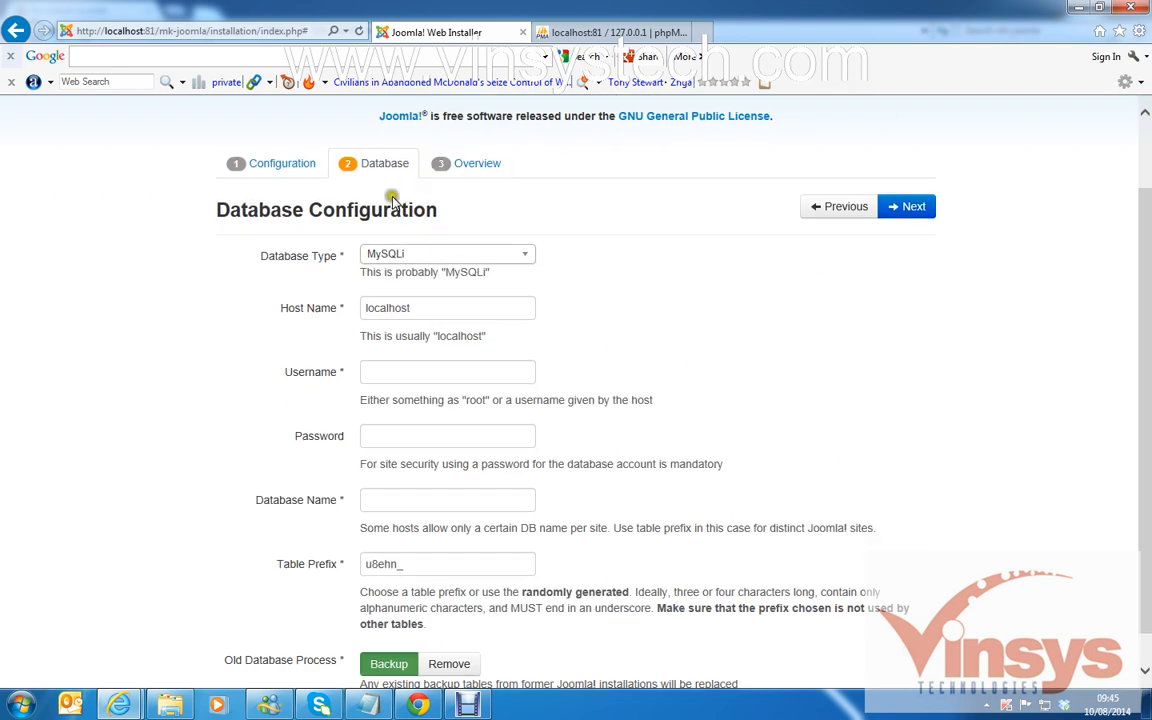
click(530, 262)
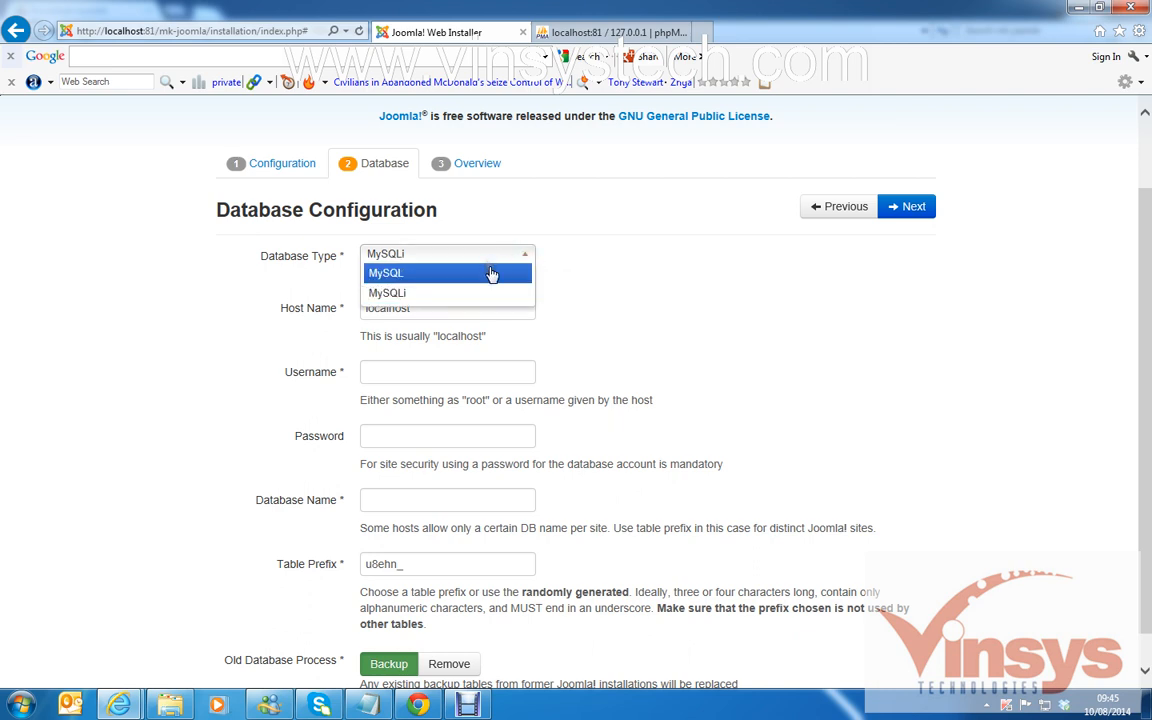
click(490, 272)
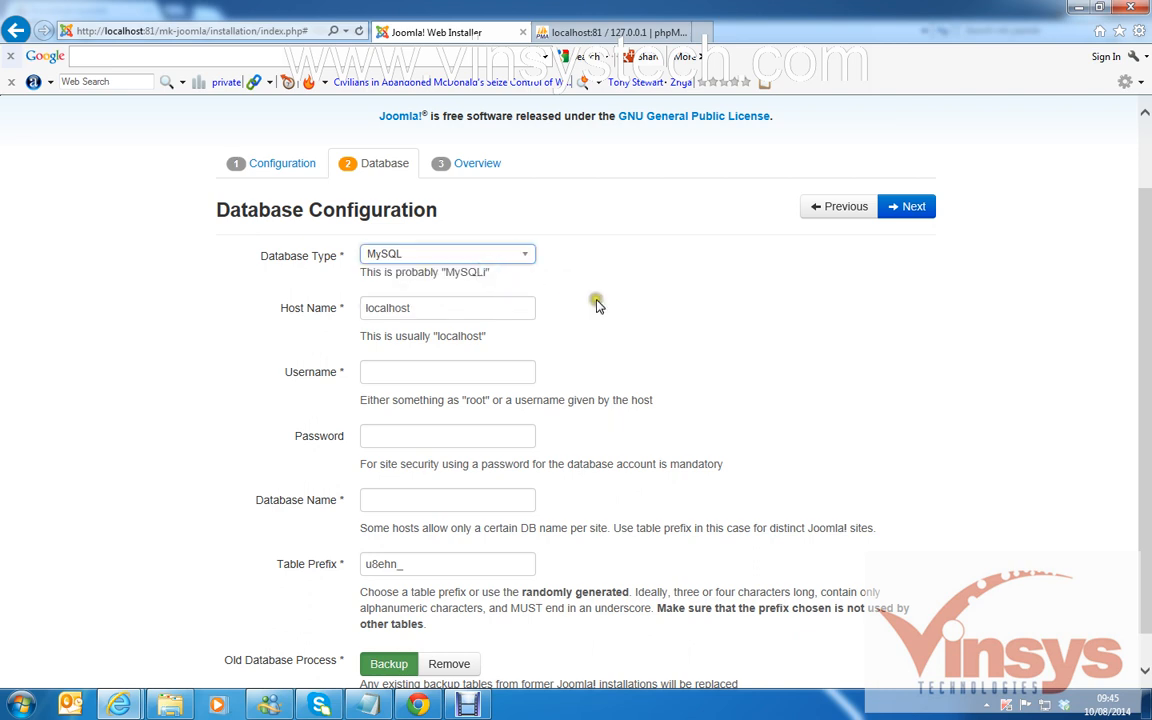
click(520, 257)
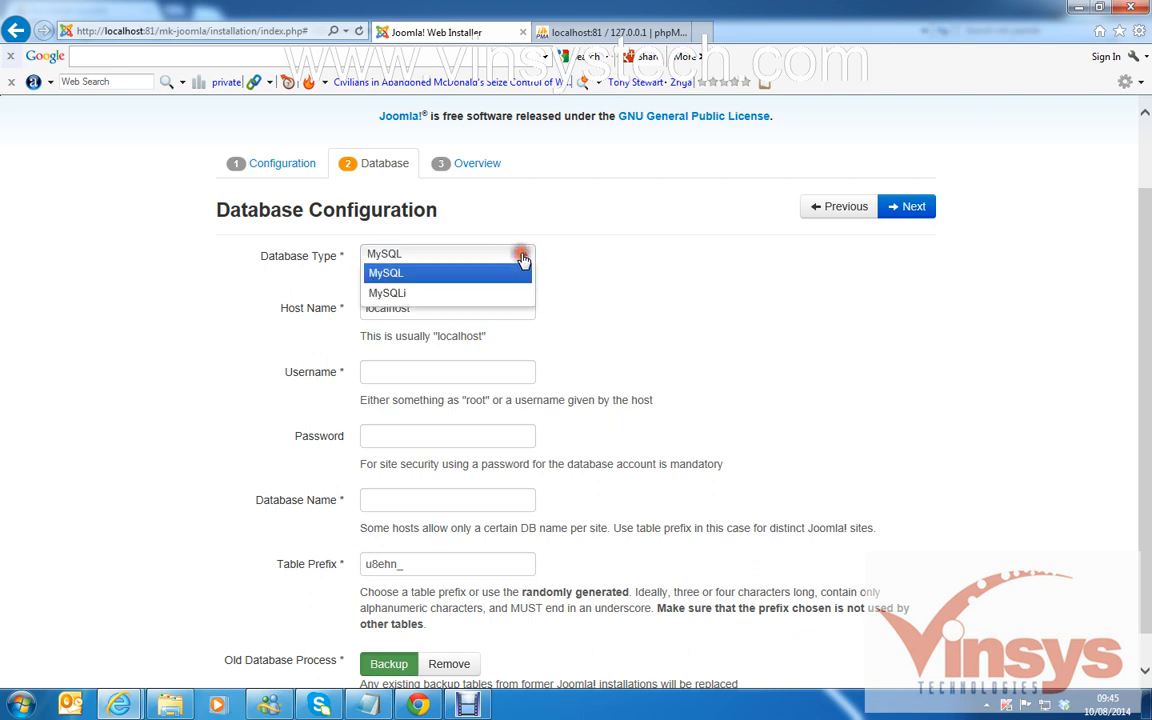
click(442, 292)
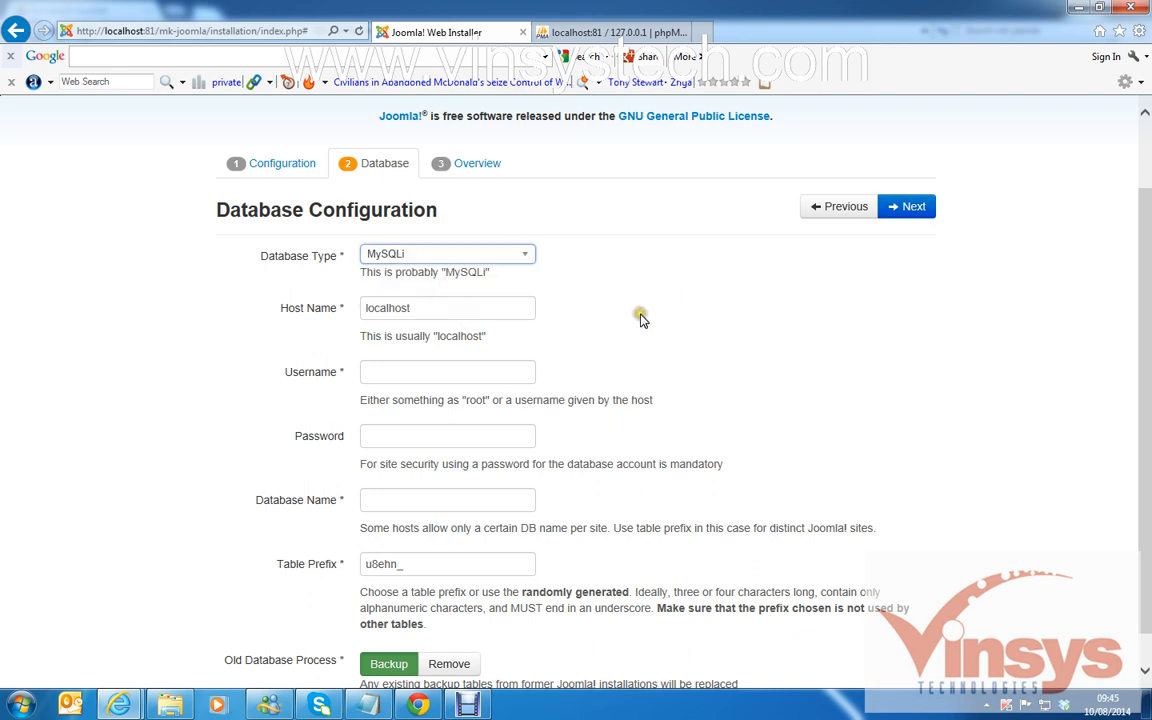
Enter username root, leave the password blank, name the database mk-joomla, and continue to Overview.
click(450, 373)
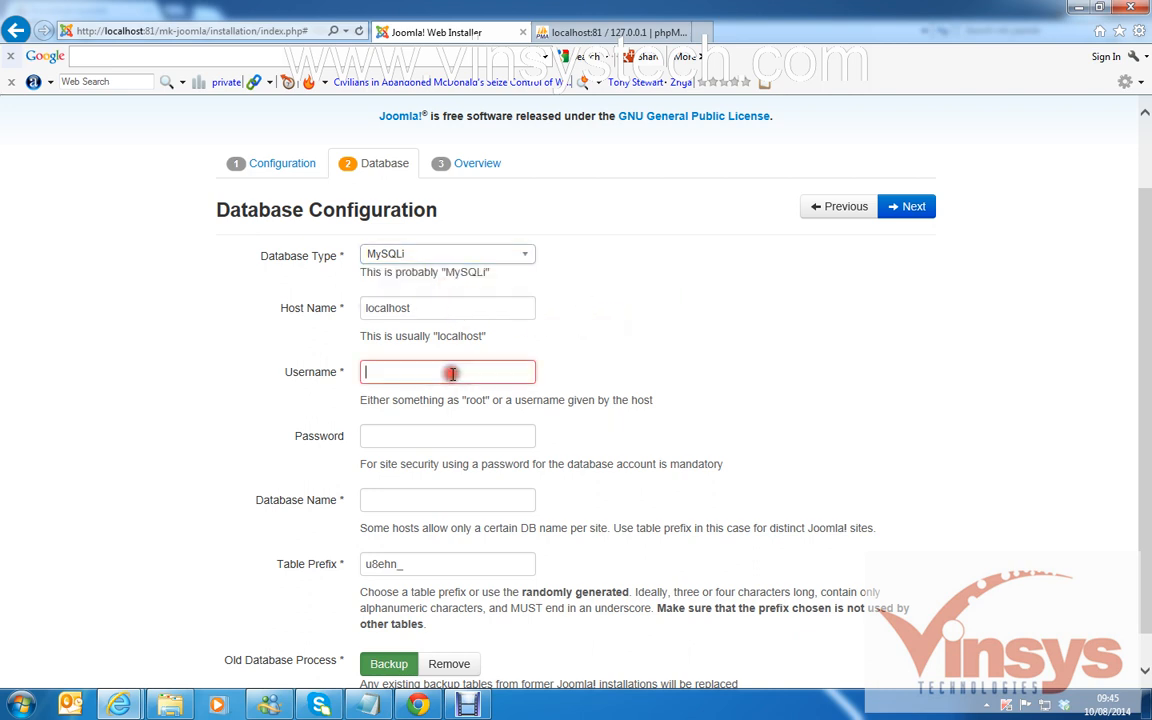
text(ro)
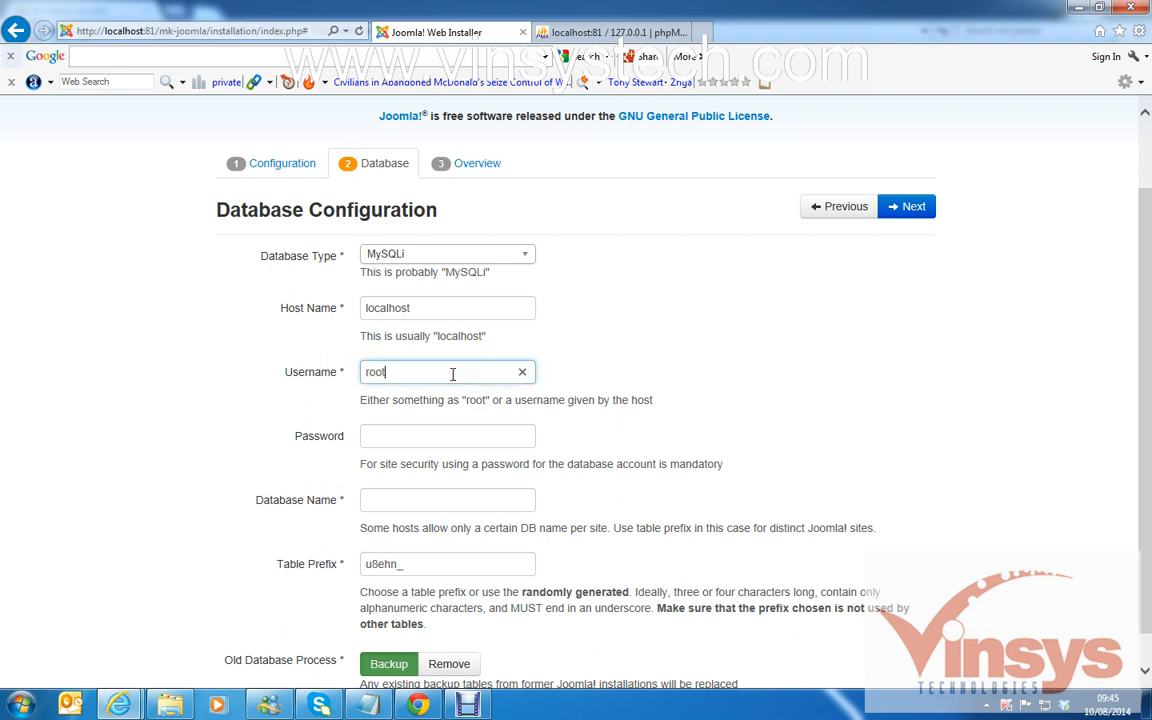
text(ot)
click(414, 438)
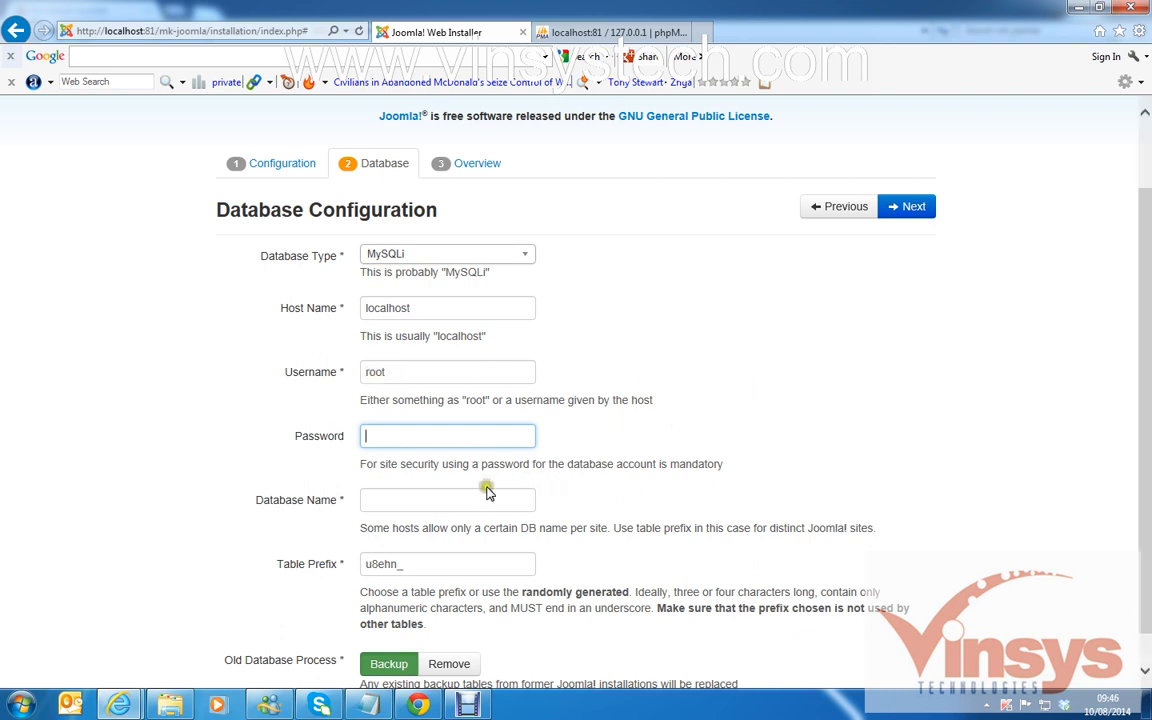
click(509, 501)
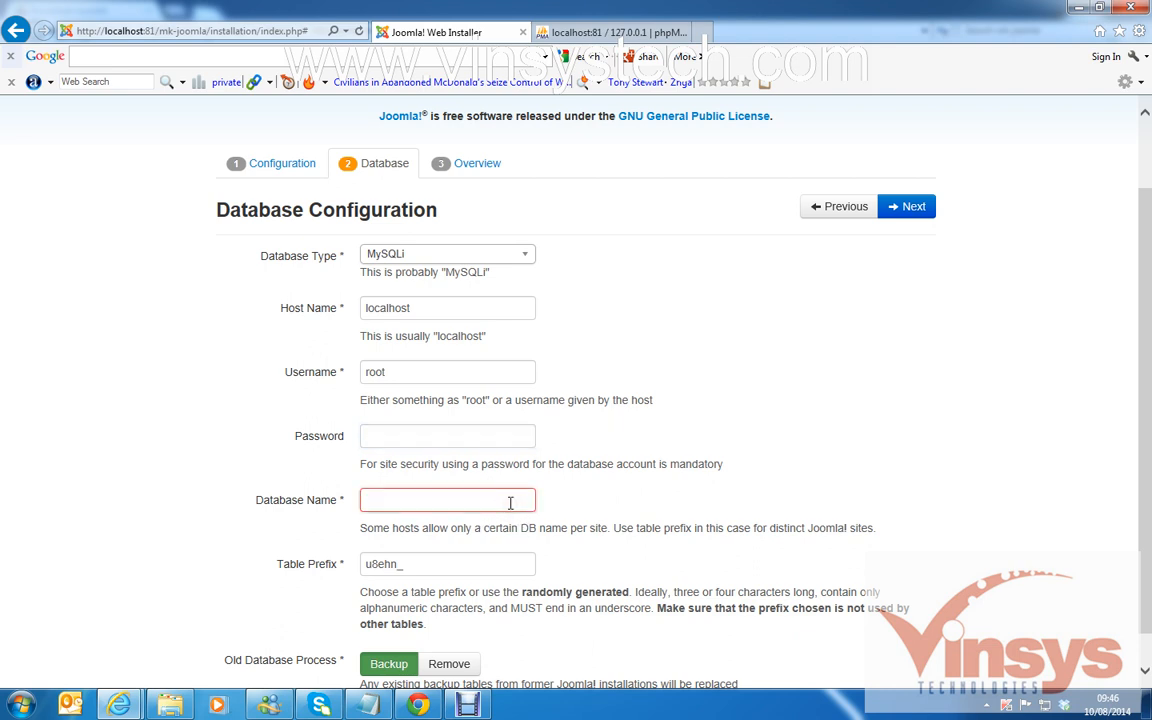
text(mk-joomla)
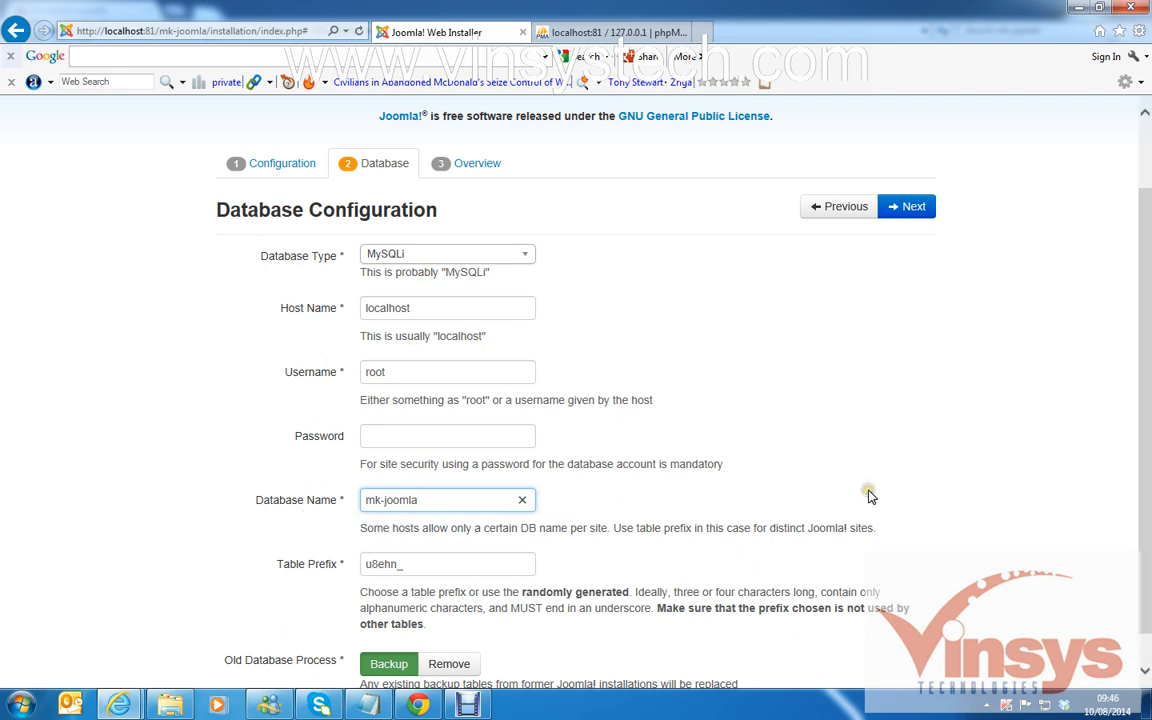
scroll(870, 497, down, 1)
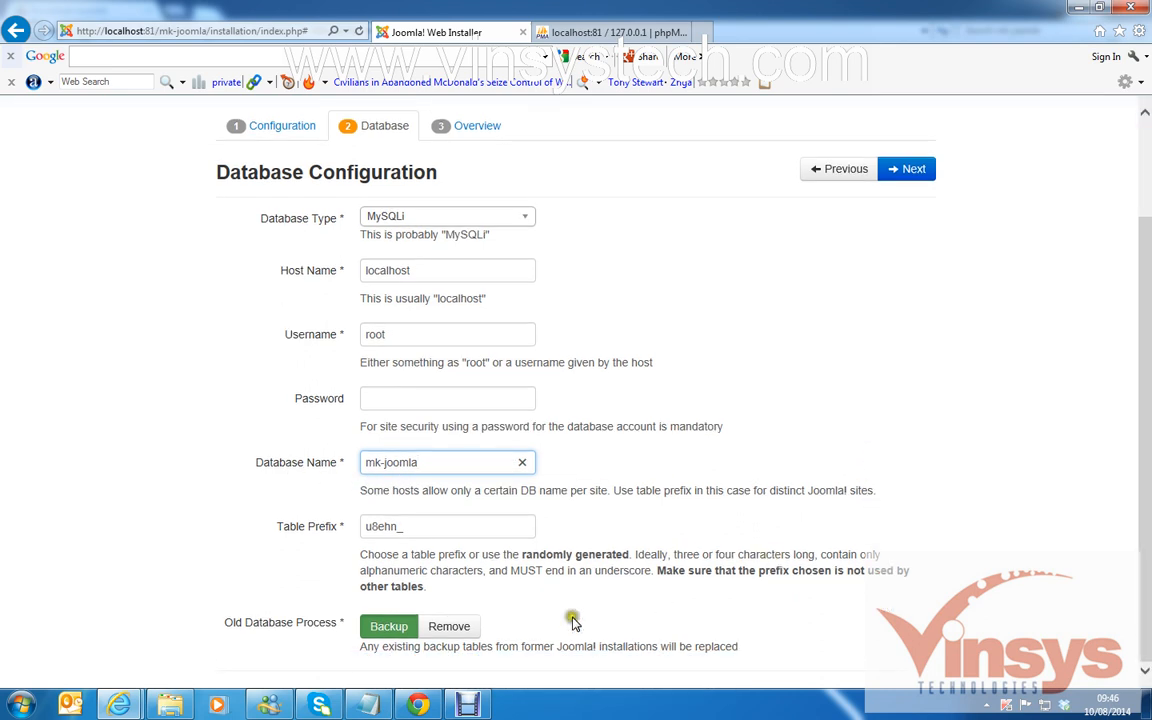
click(926, 174)
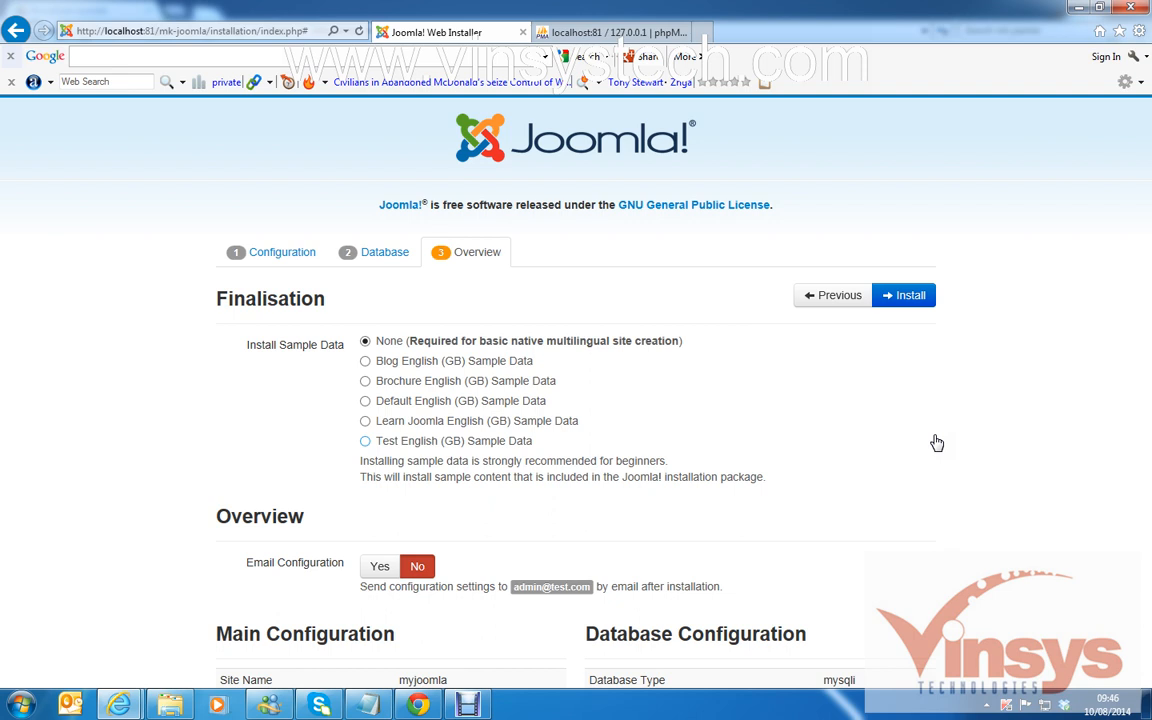
Keep configuration e-mail off, review the settings summary and pre-installation checks, then install Joomla.
scroll(892, 390, down, 2)
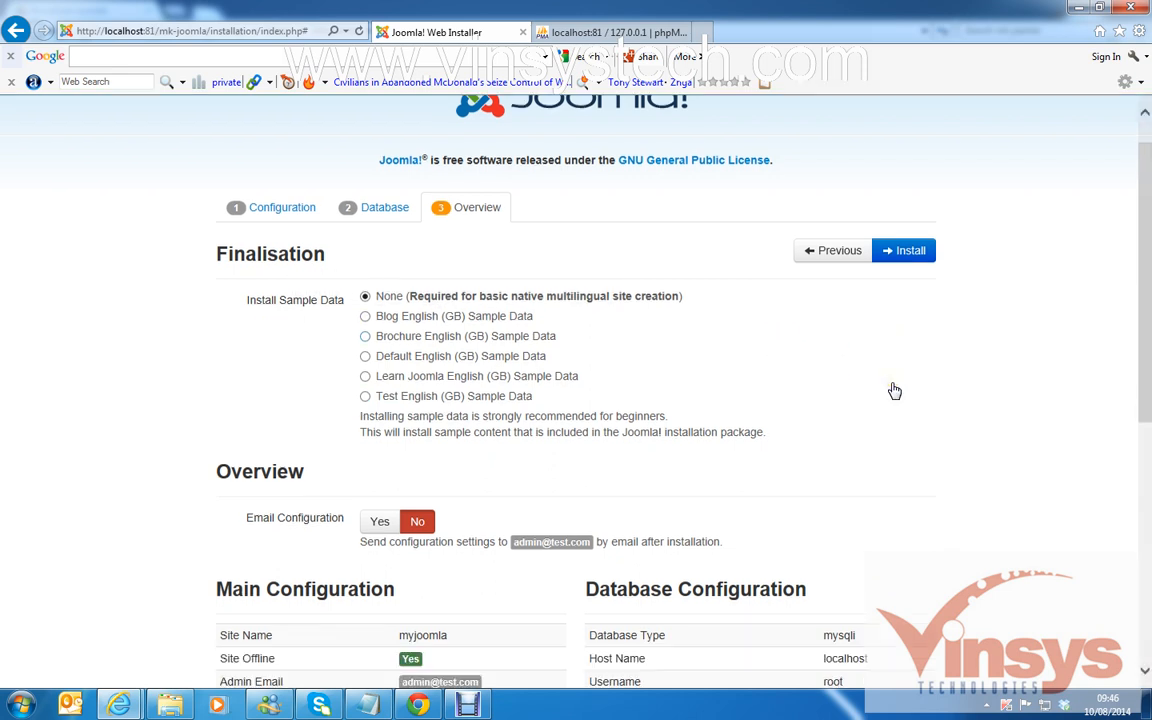
scroll(1080, 458, down, 4)
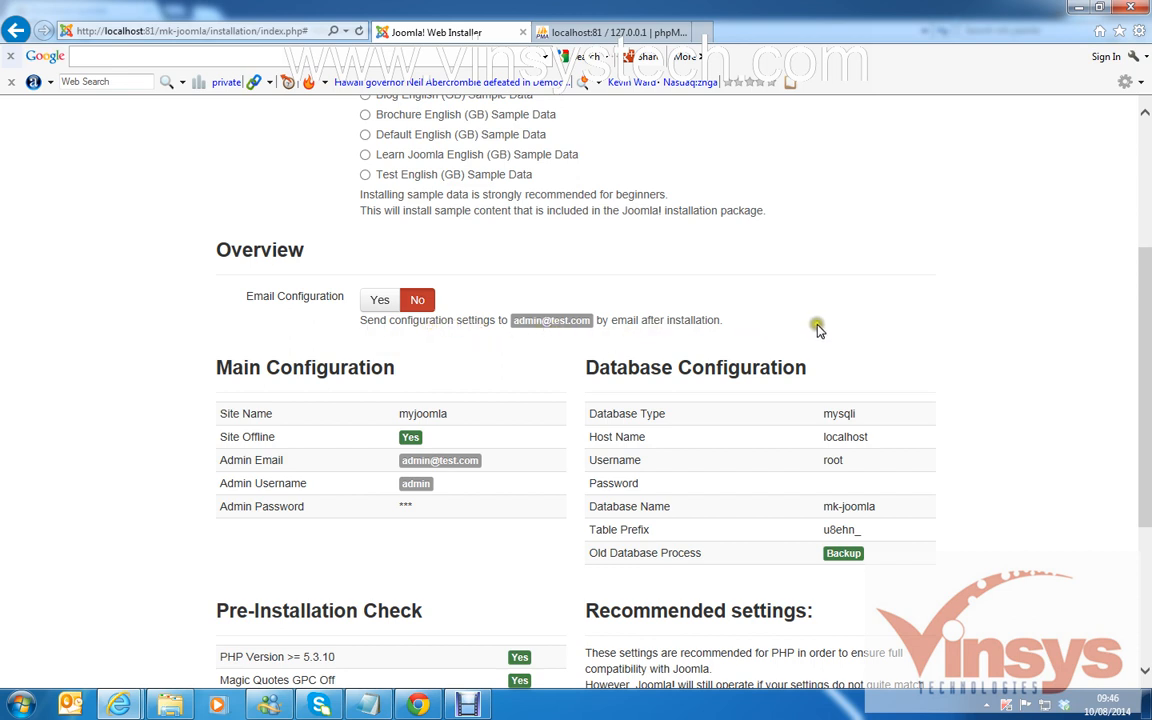
click(416, 303)
scroll(921, 336, down, 2)
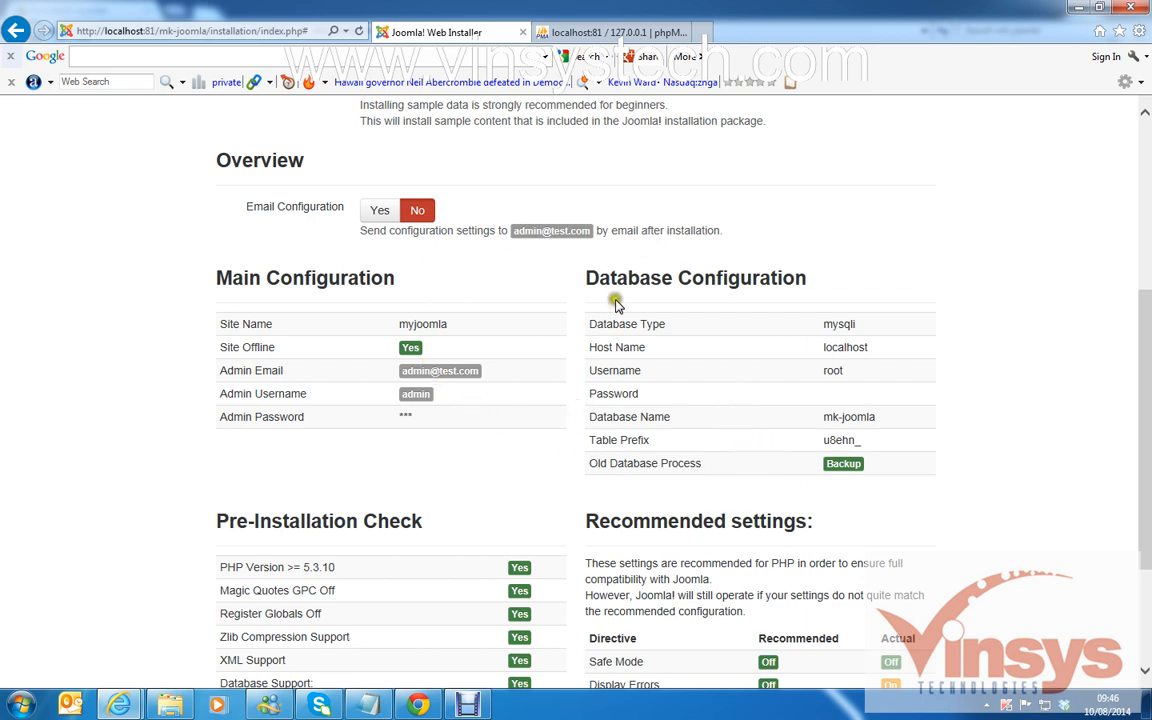
scroll(1036, 414, down, 4)
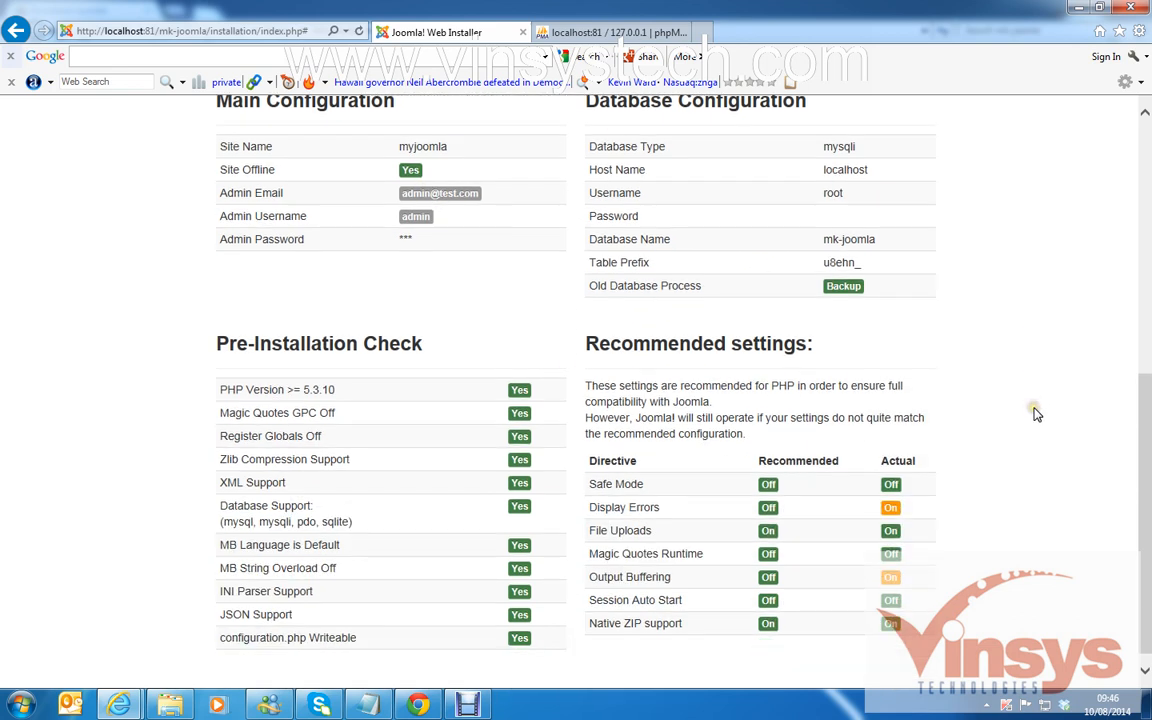
scroll(1036, 411, up, 1)
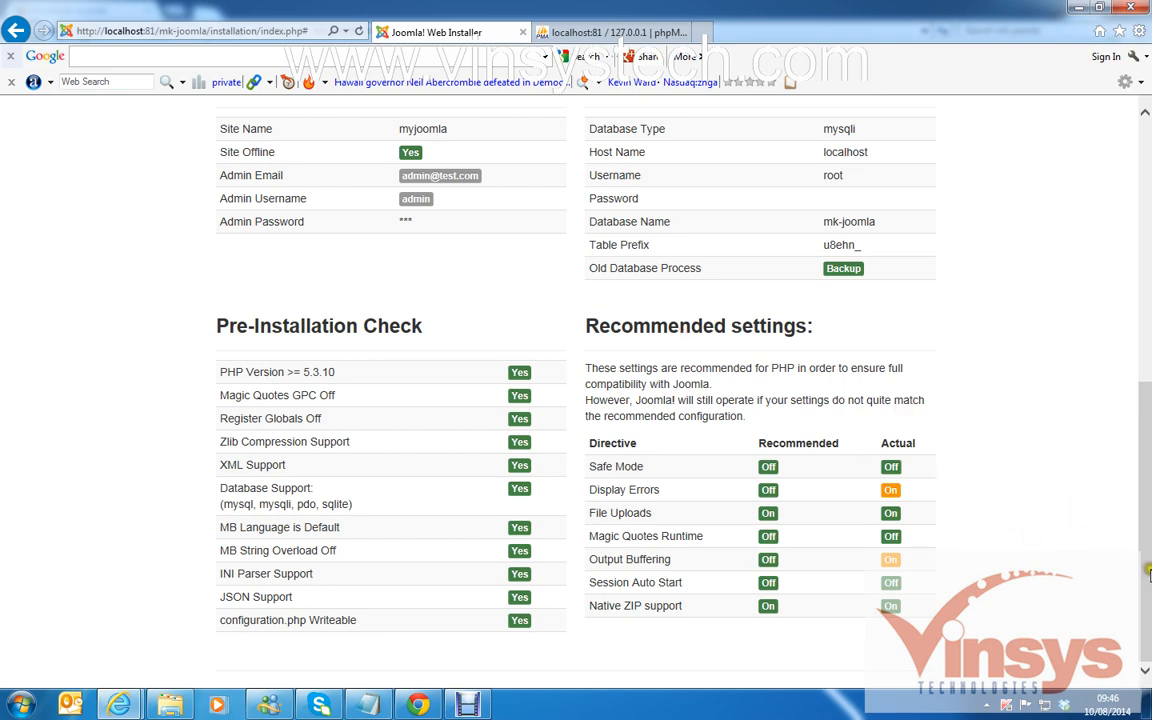
drag(1147, 570, 1113, 321)
click(918, 290)
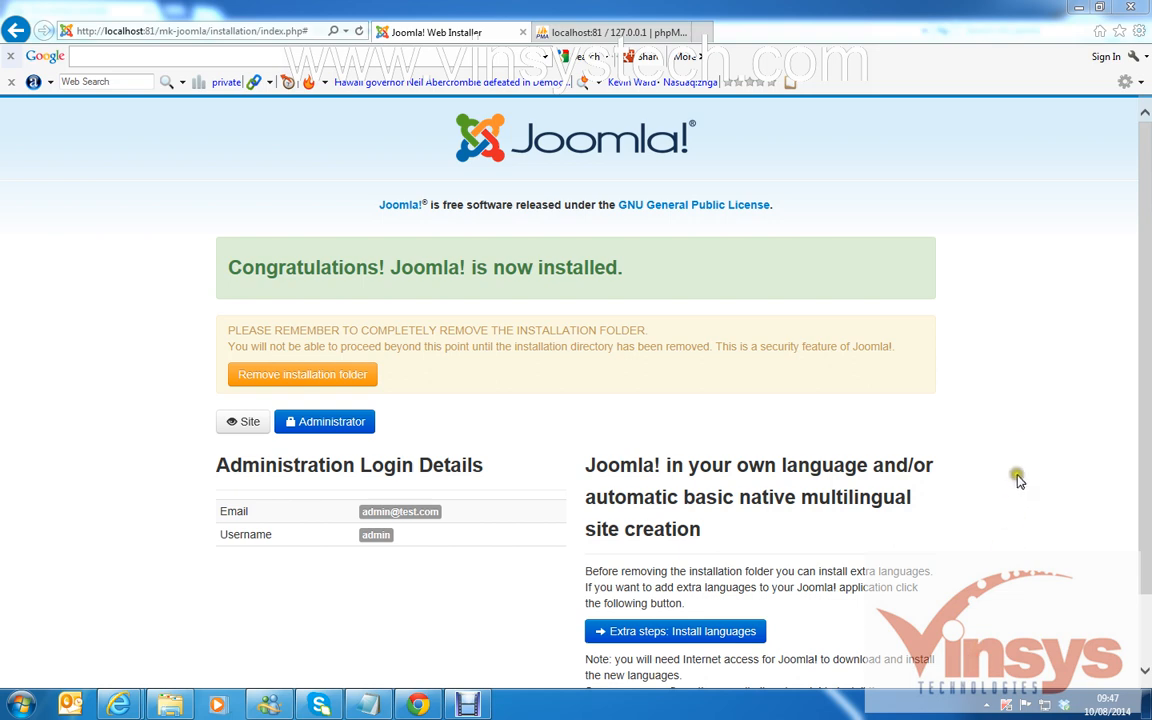
Browse to C:\xampp\htdocs\mk-joomla and locate the installation folder.
click(169, 705)
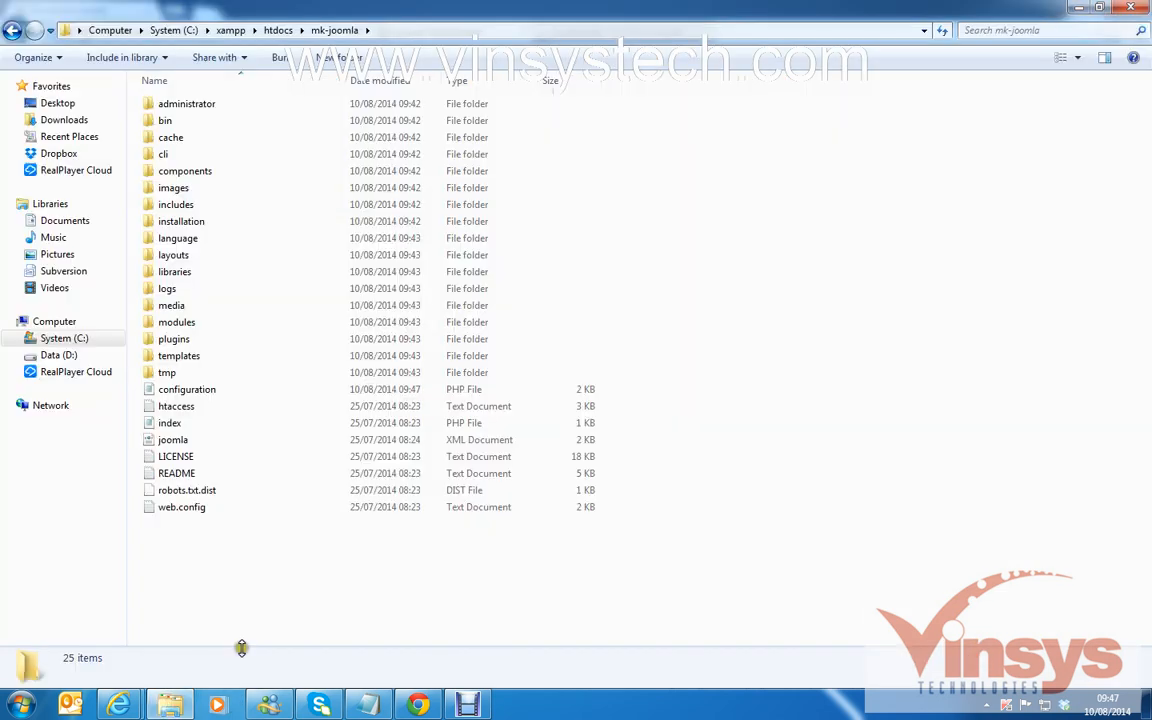
click(82, 338)
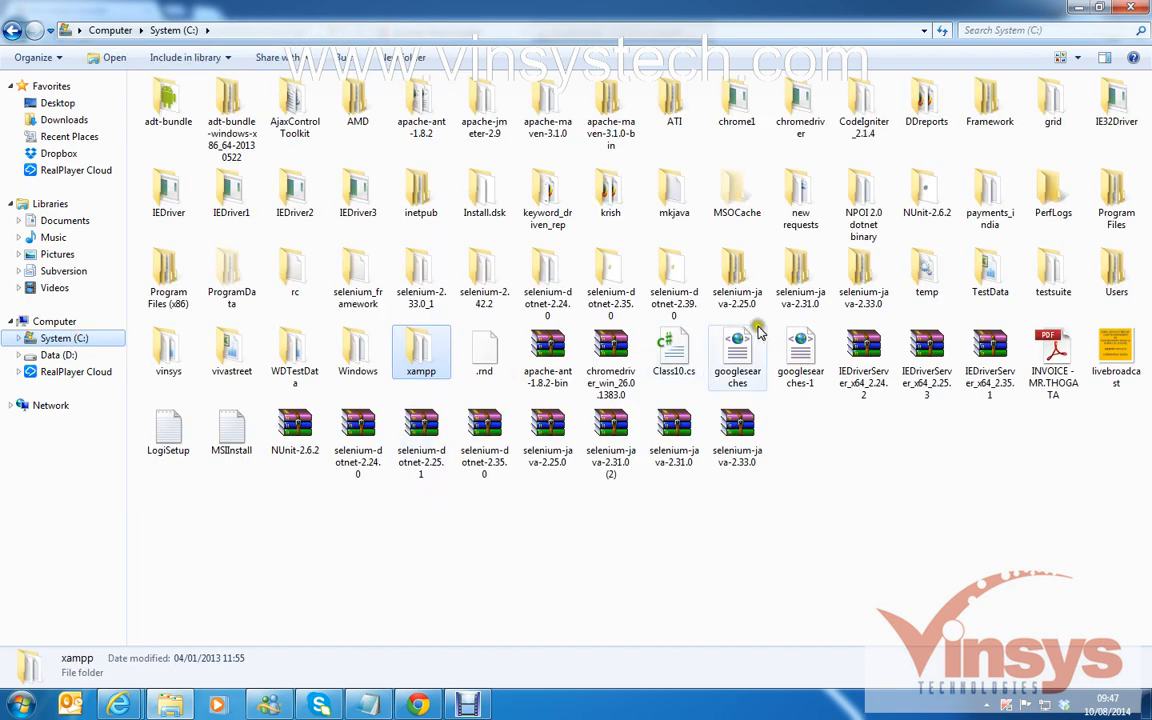
click(415, 358)
double_click(417, 358)
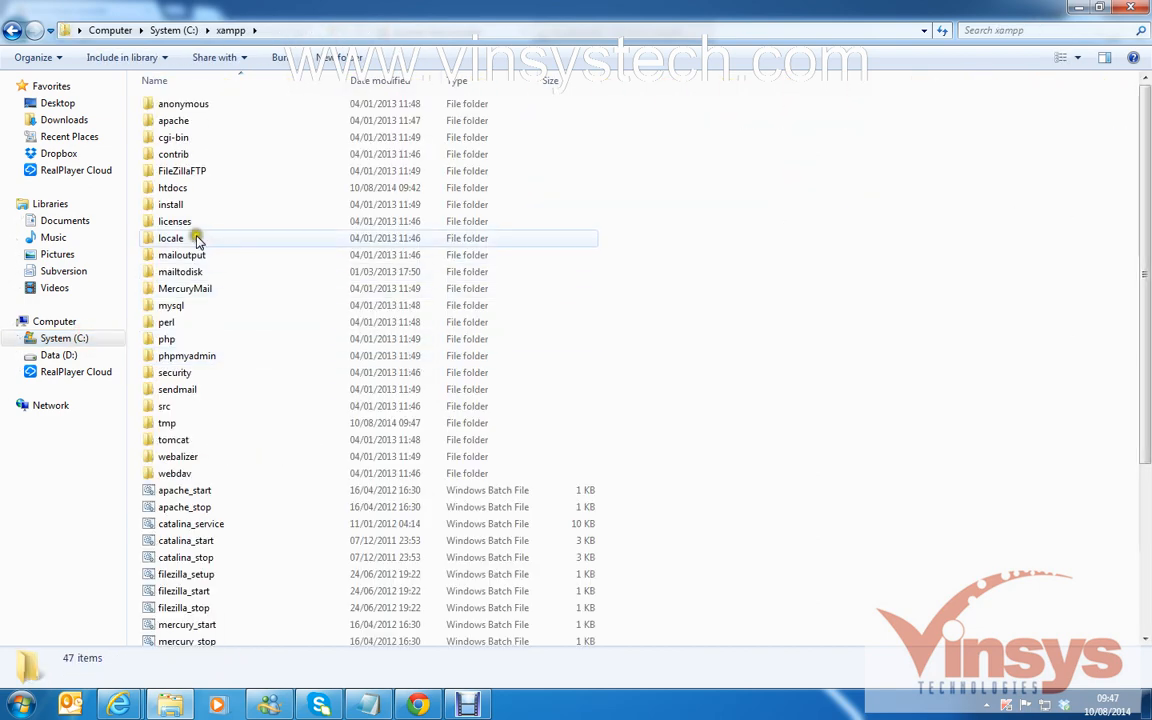
double_click(185, 201)
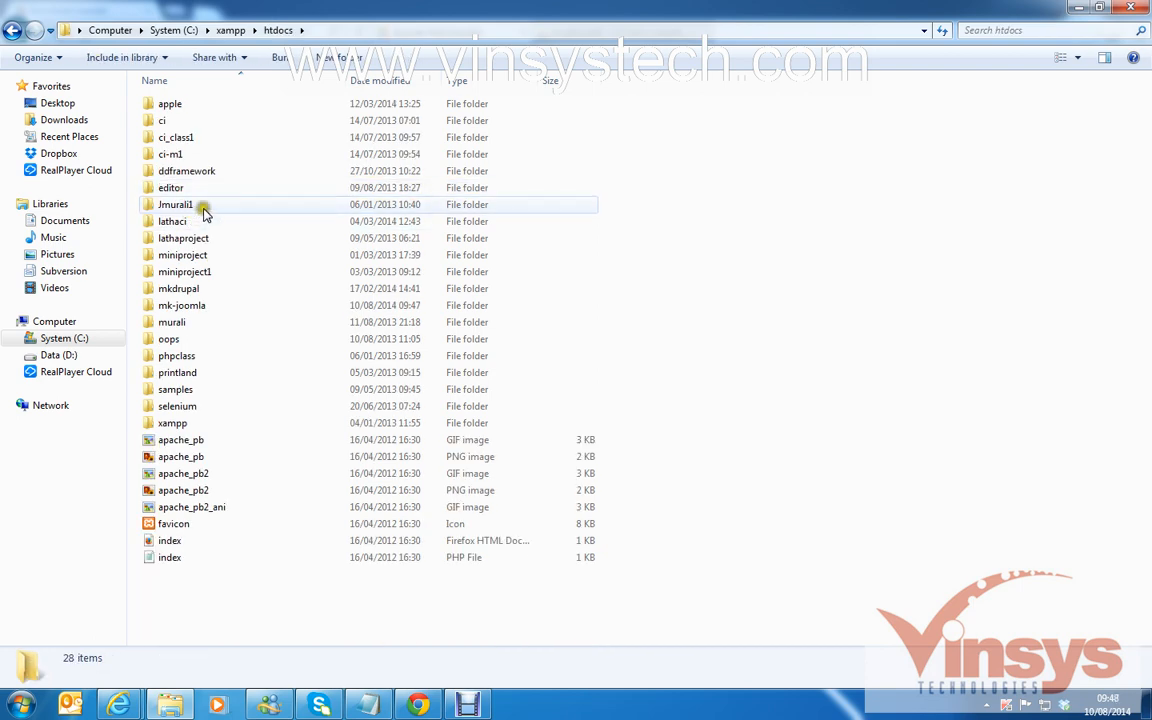
double_click(181, 305)
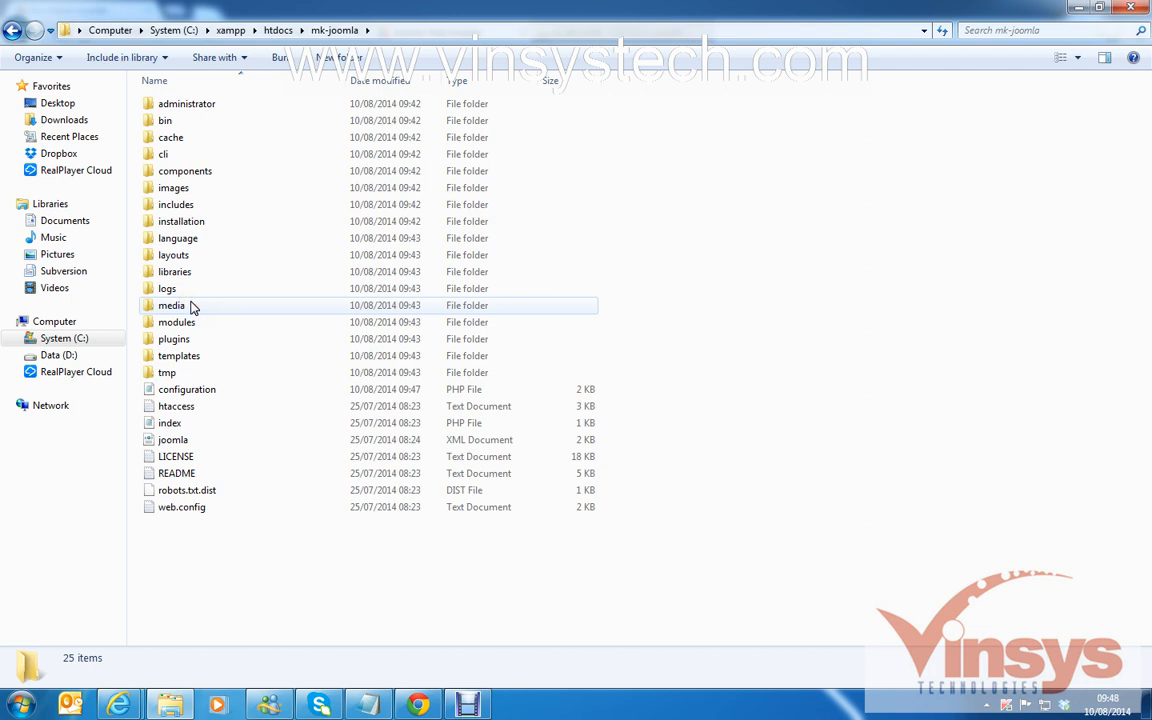
click(200, 223)
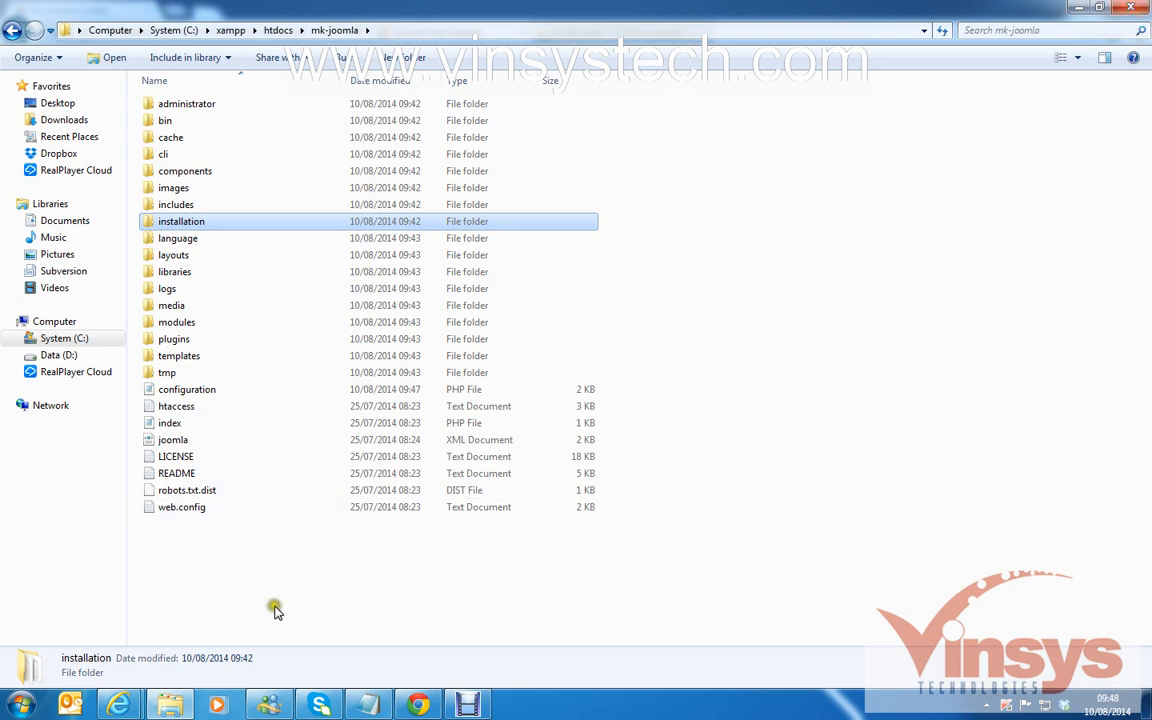
Remove the installation folder from the Joomla installer's congratulations page.
click(1137, 10)
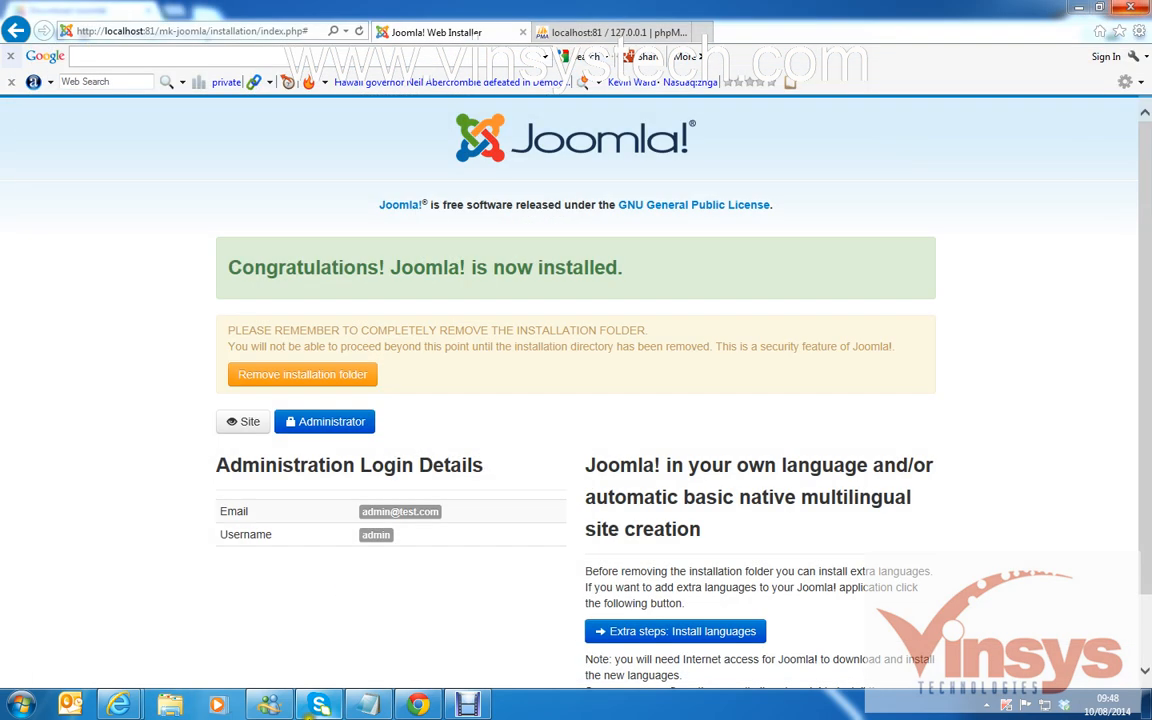
click(293, 385)
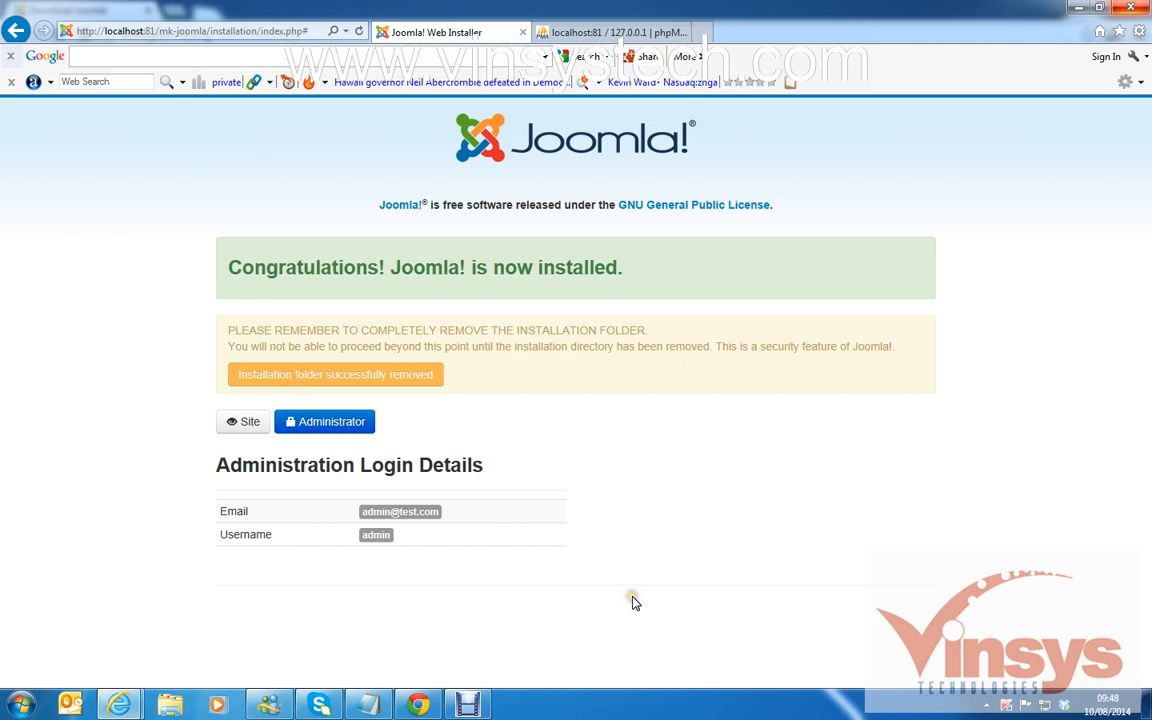
click(472, 366)
key(super+e)
Reopen C:\xampp\htdocs\mk-joomla to confirm 23 items remain without the installation folder.
click(70, 341)
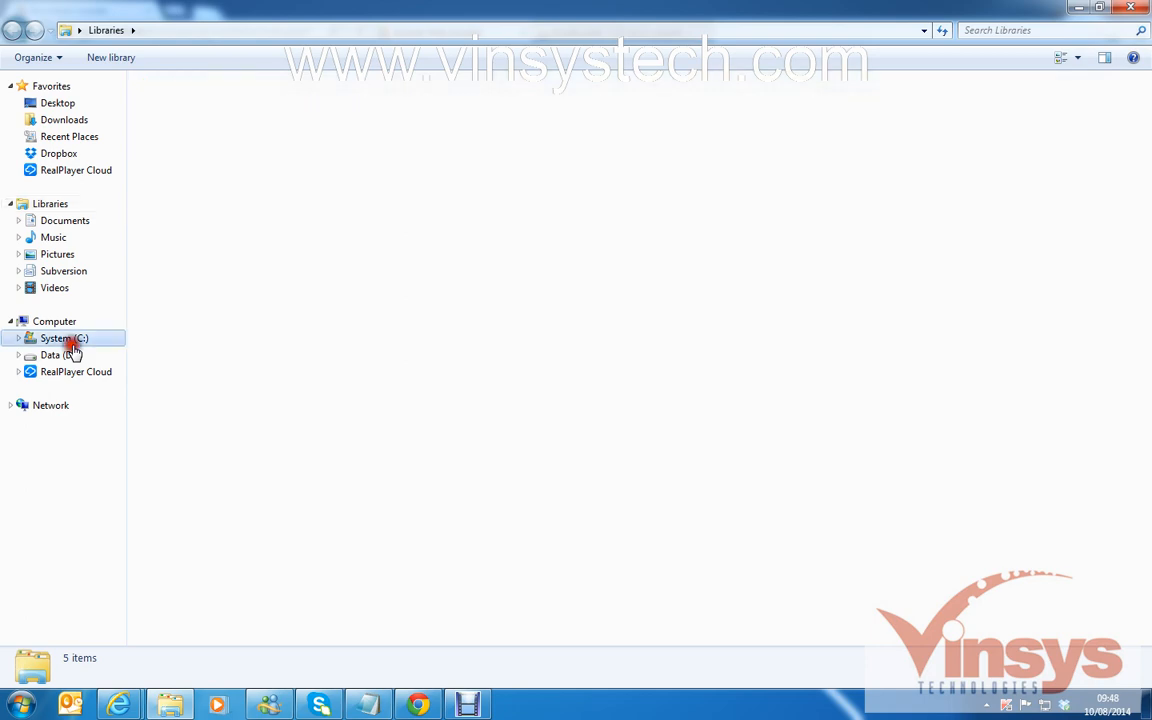
double_click(422, 360)
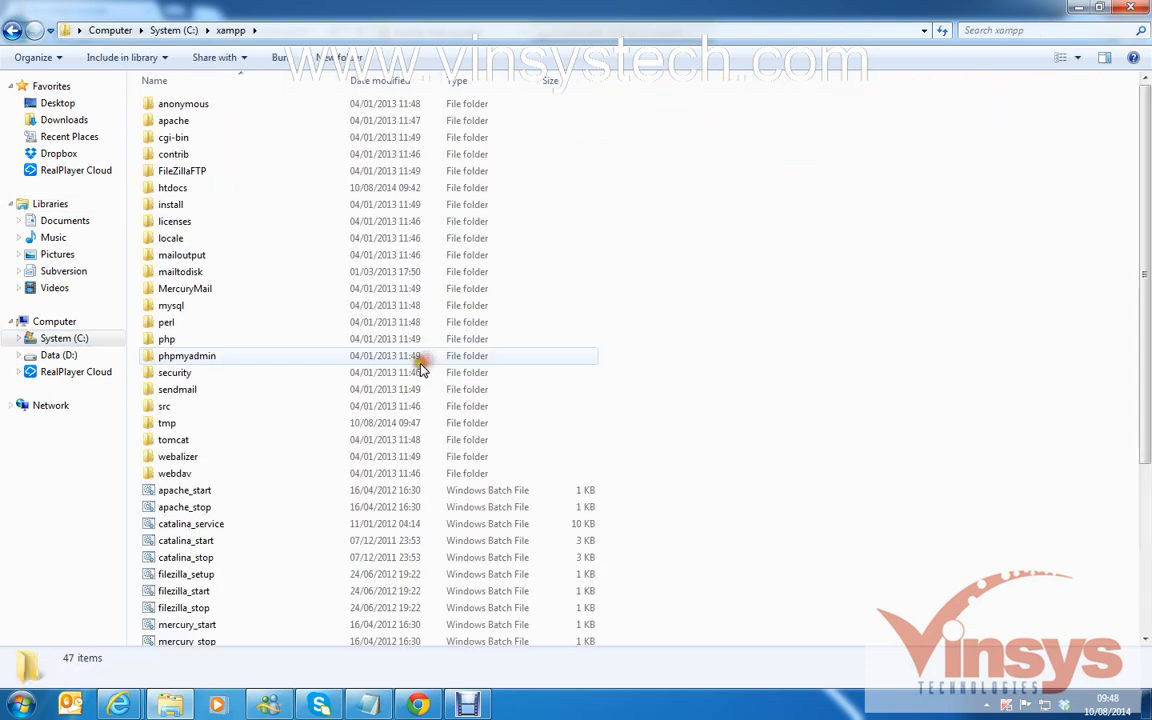
double_click(195, 188)
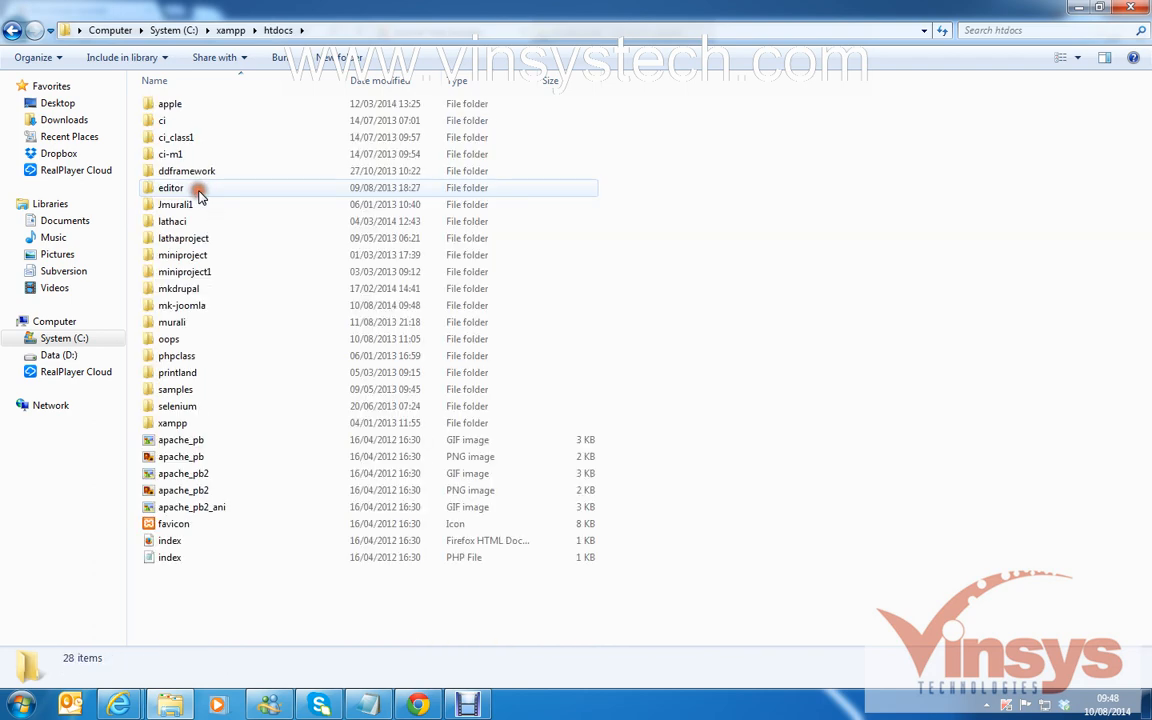
double_click(214, 305)
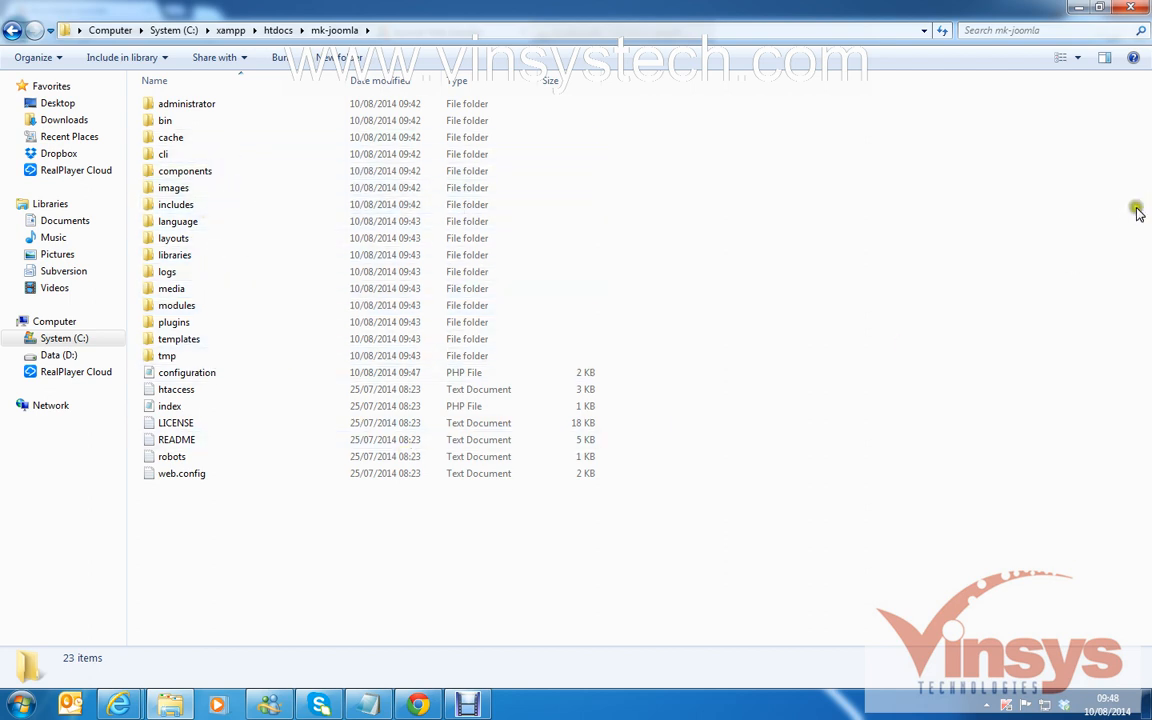
mouse_move(138, 708)
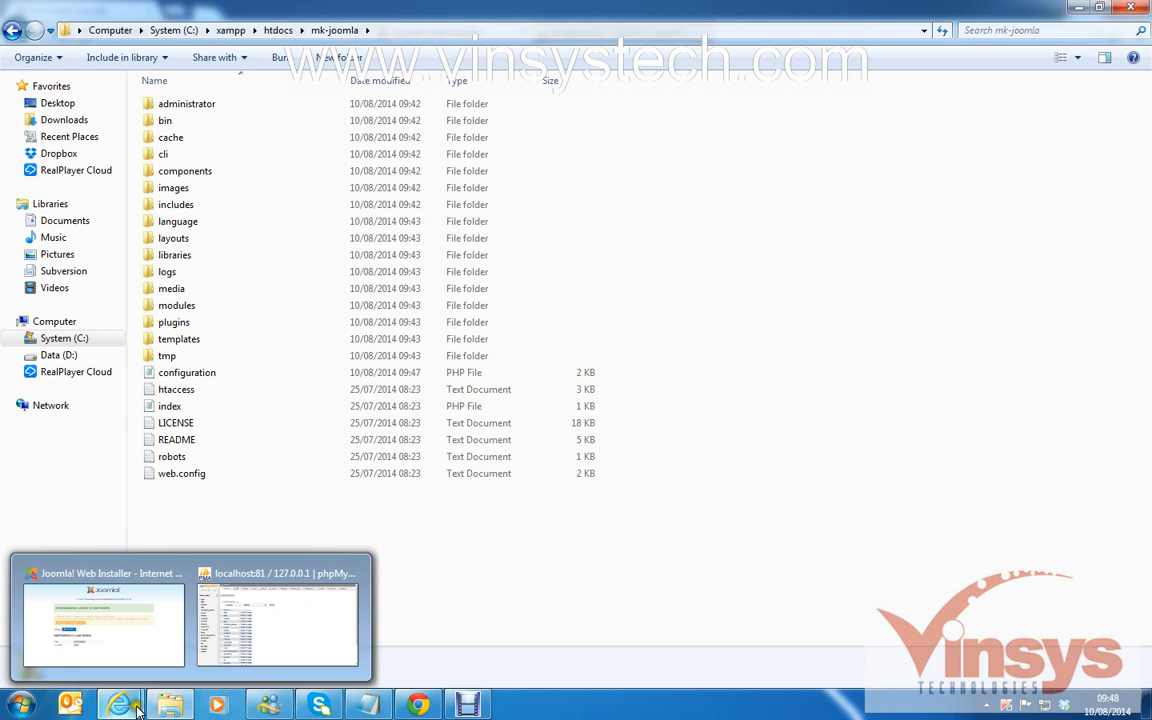
click(159, 643)
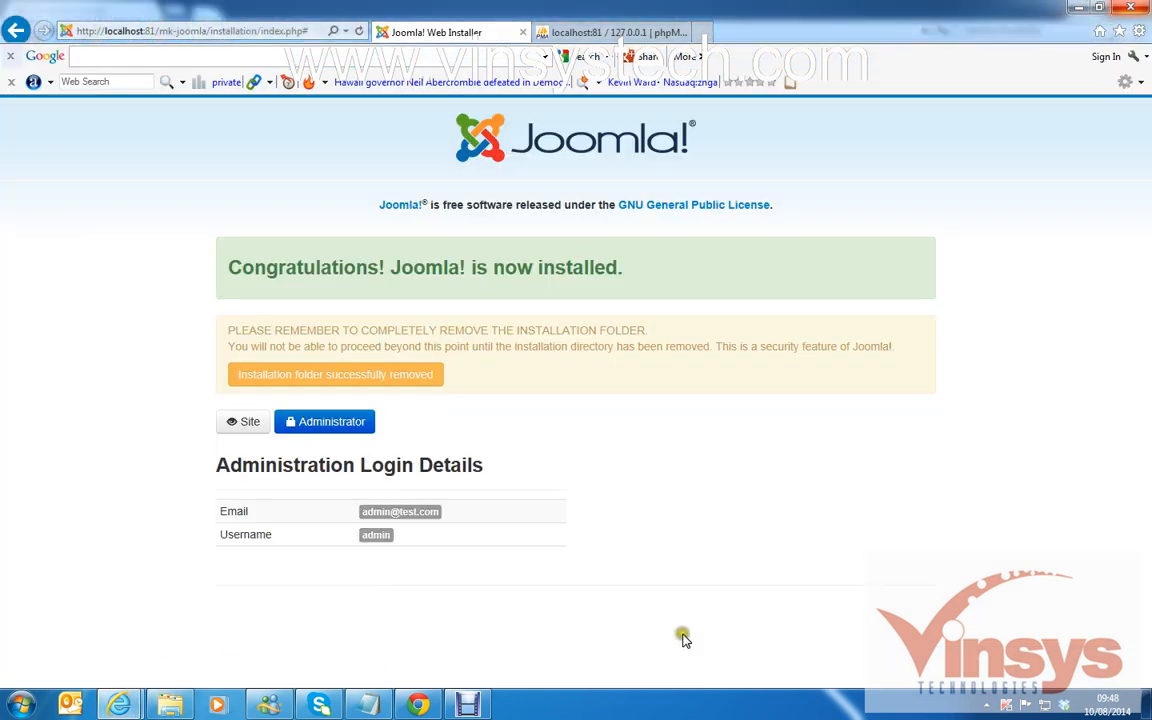
Sign in to the Administrator area with the admin username and password.
click(333, 428)
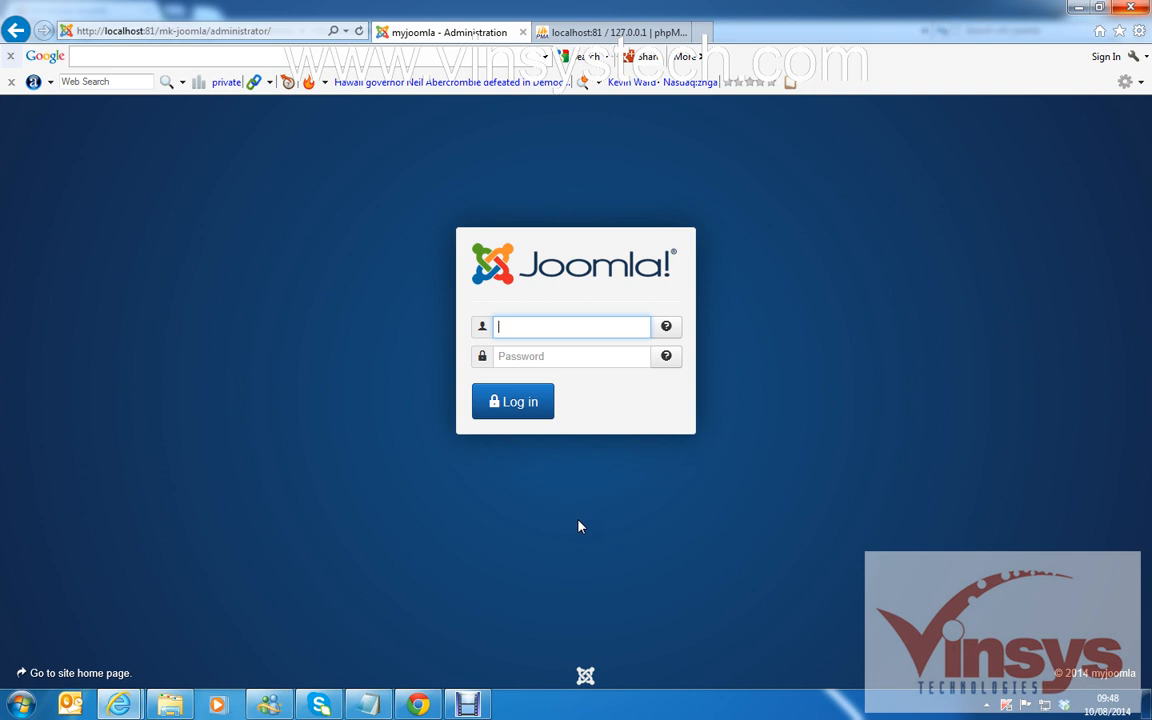
text(admin)
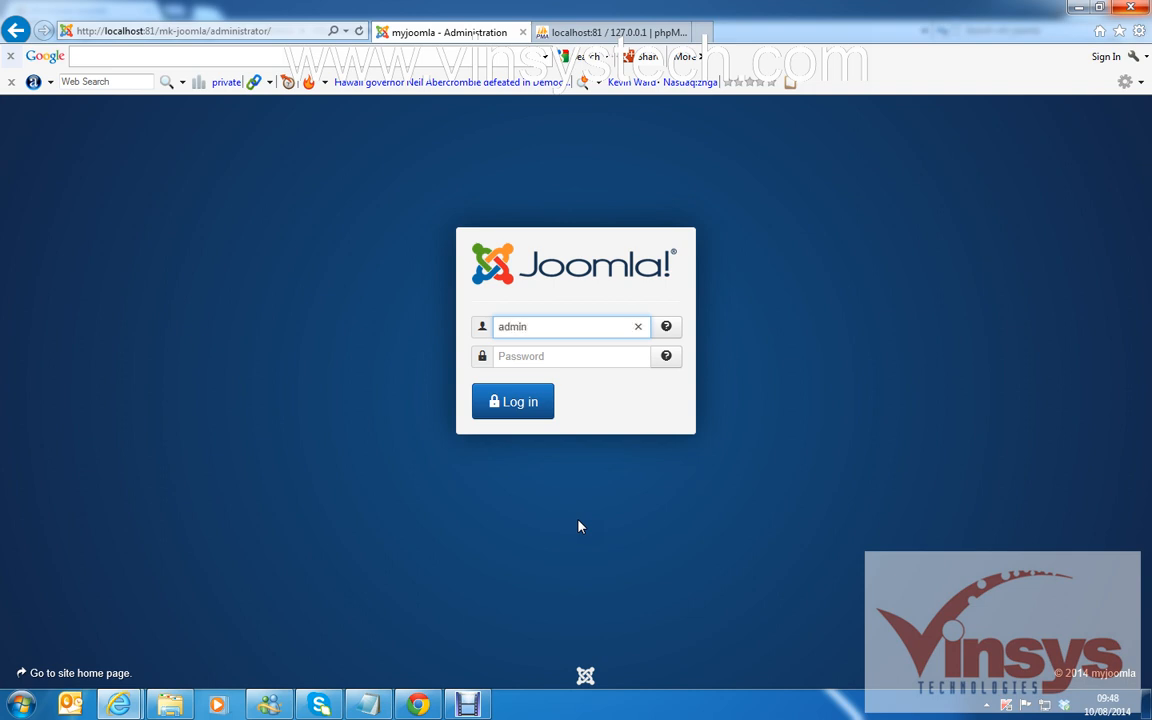
click(546, 352)
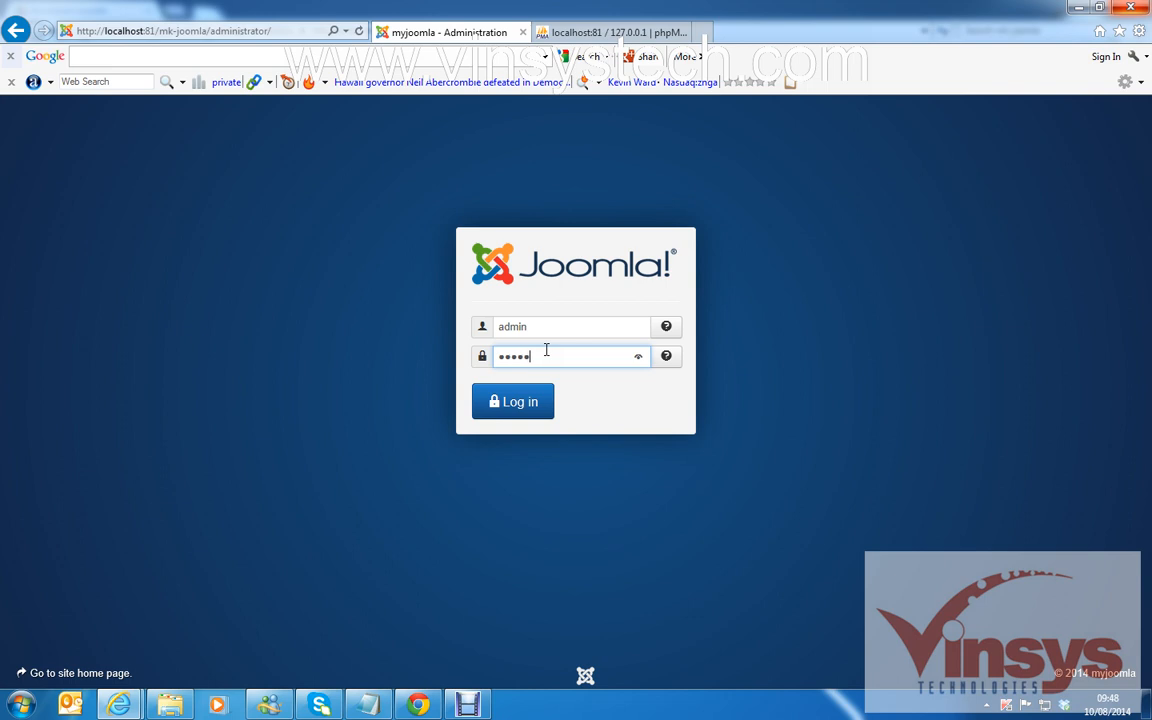
click(543, 401)
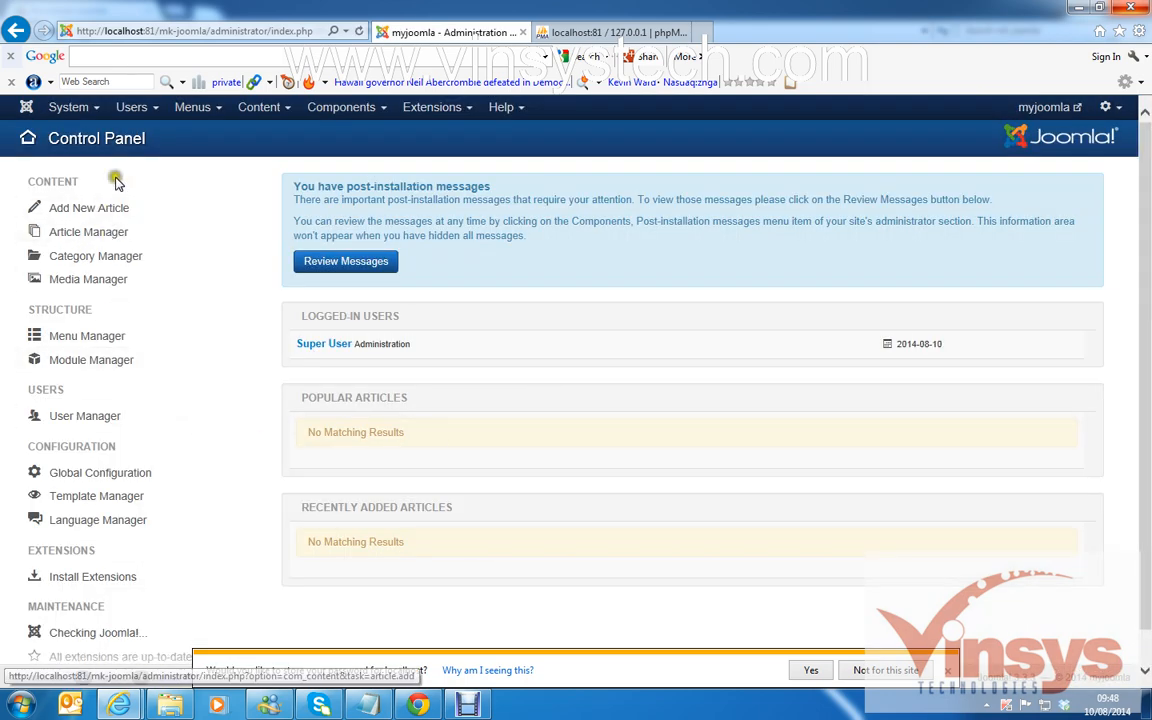
Dismiss the save-password prompt and log out through the user account menu.
click(946, 670)
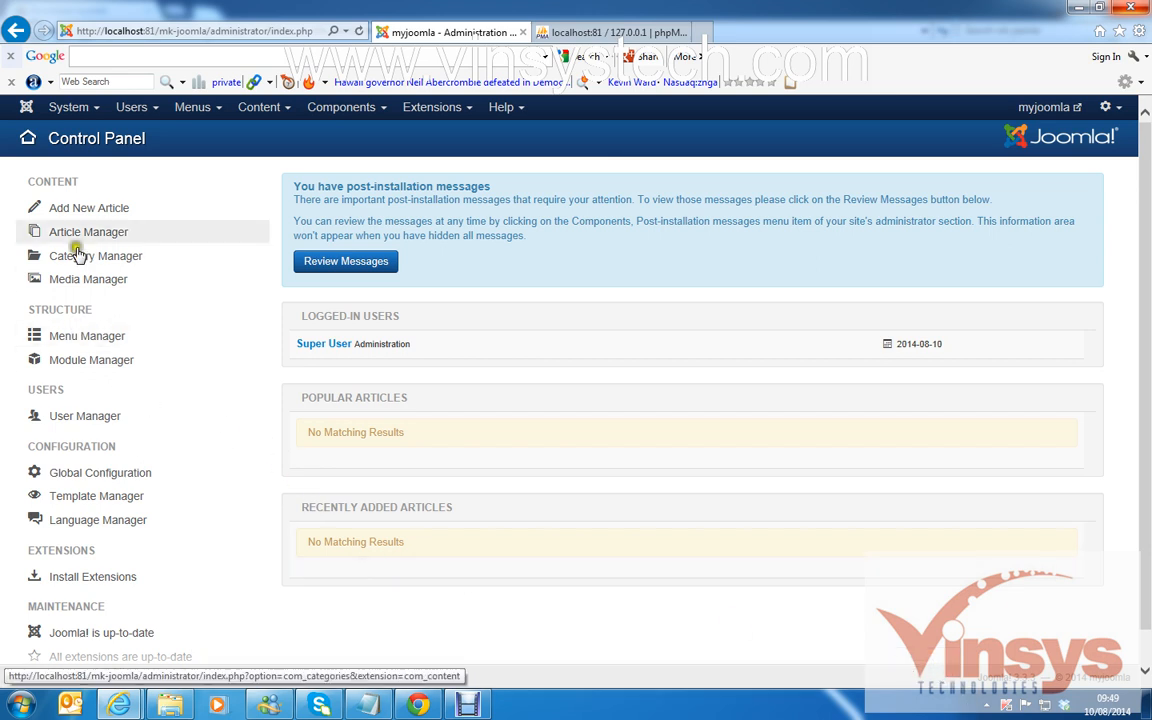
click(80, 212)
click(196, 380)
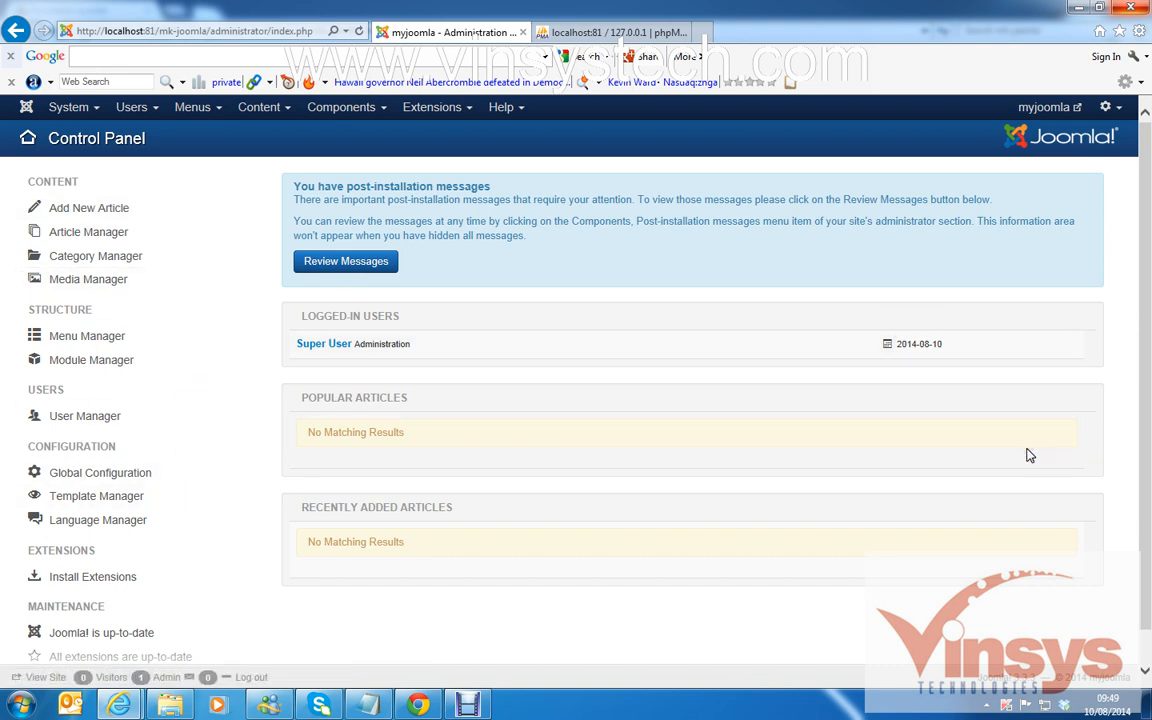
click(1120, 112)
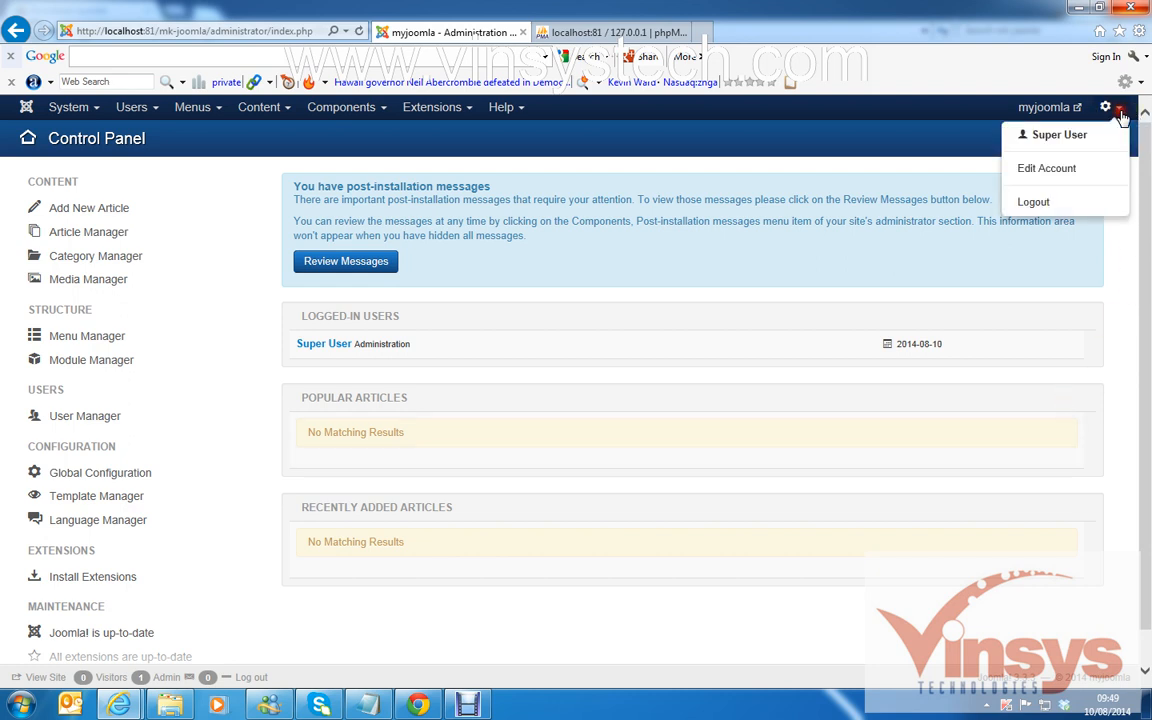
click(1044, 202)
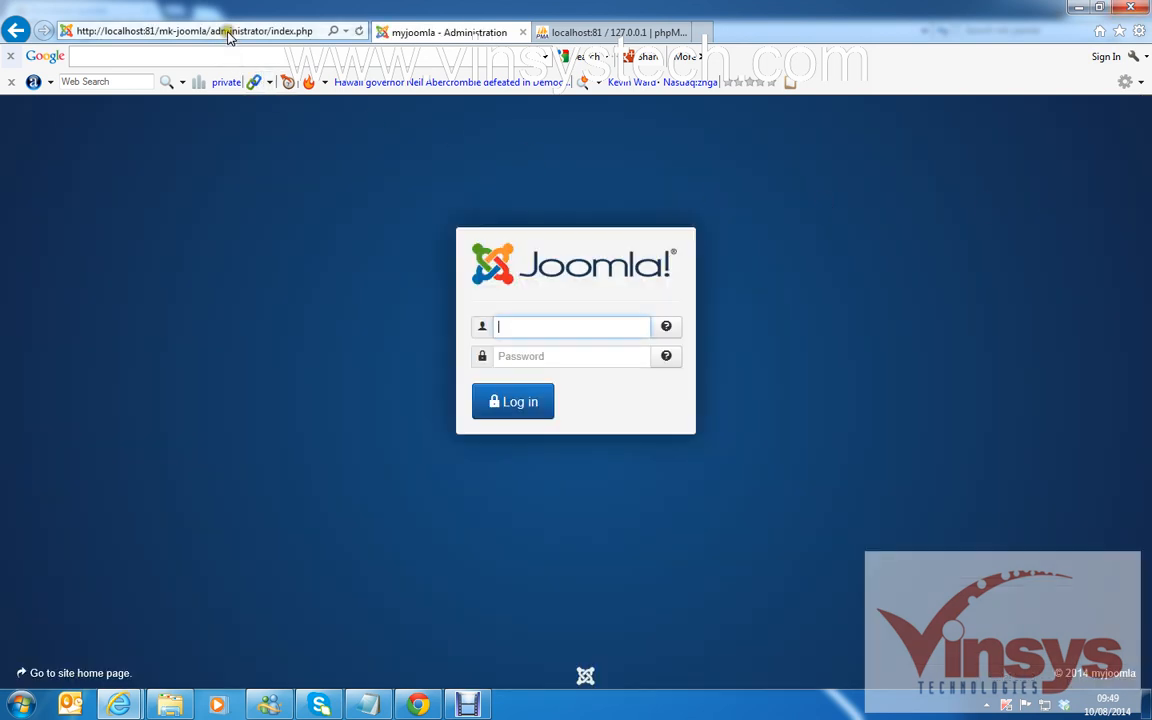
click(228, 33)
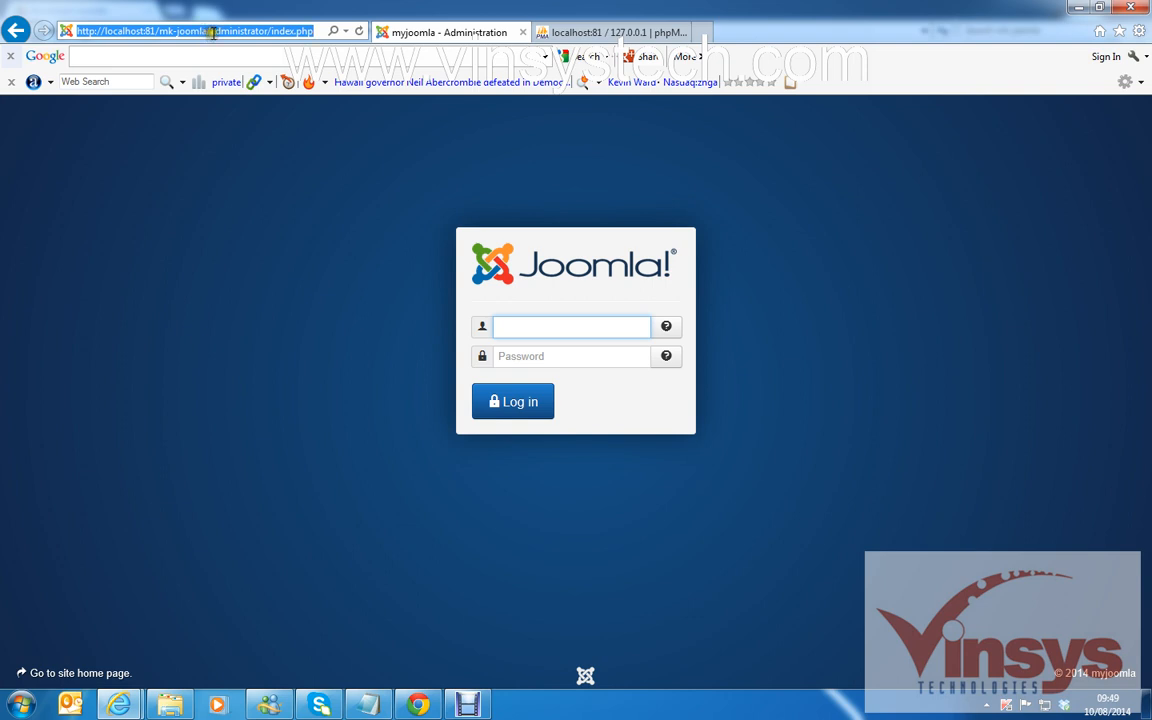
click(320, 31)
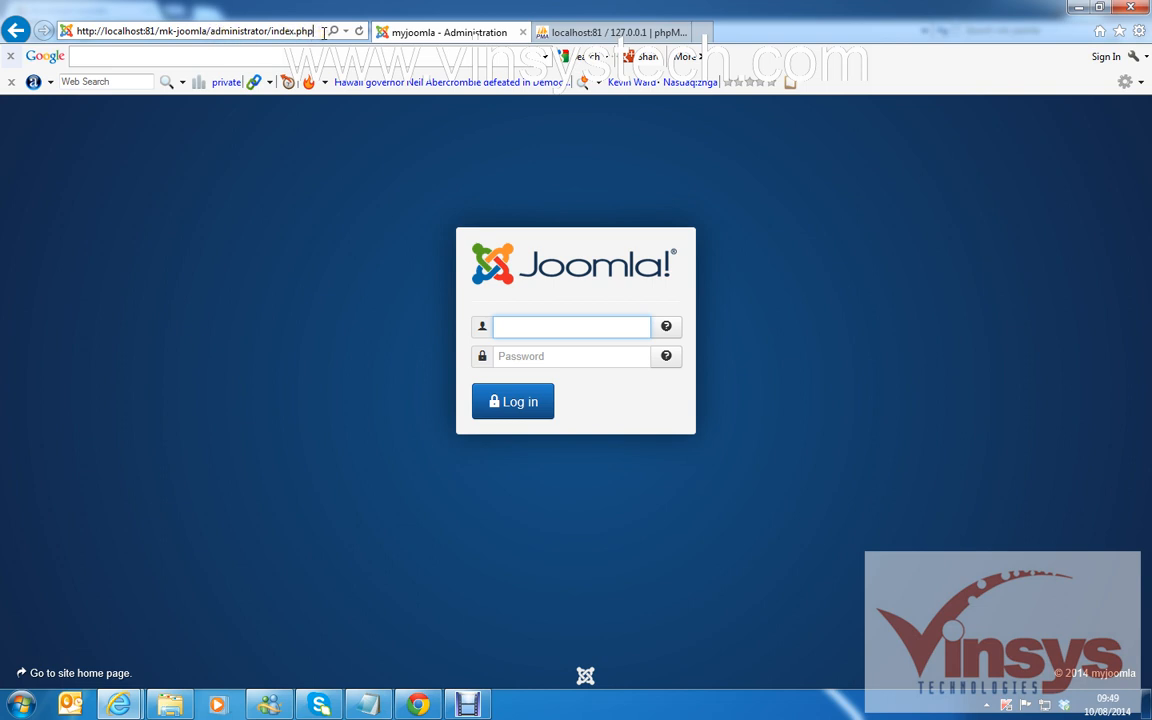
key(BackSpace)
key(BackSpace)
key(BackSpace)
key(BackSpace)
key(BackSpace)
key(BackSpace)
key(BackSpace)
key(BackSpace)
key(BackSpace)
key(BackSpace)
key(BackSpace)
key(BackSpace)
key(BackSpace)
key(BackSpace)
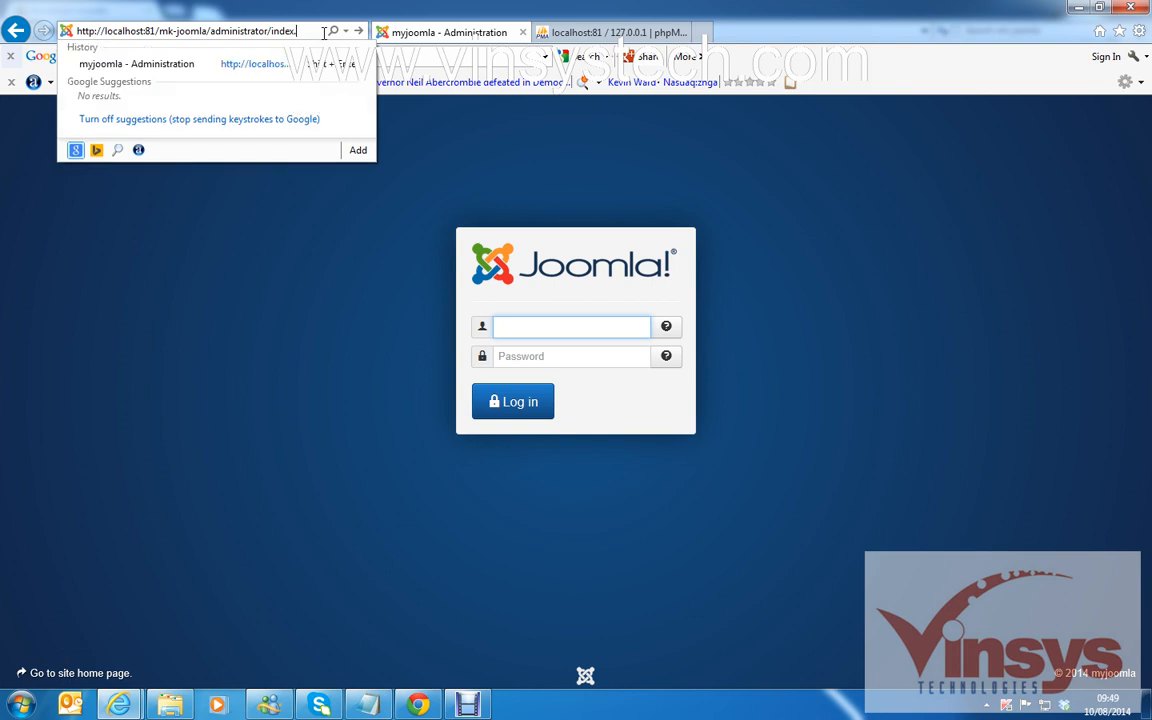
key(BackSpace)
key(BackSpace)
key(BackSpace)
key(BackSpace)
key(Return)
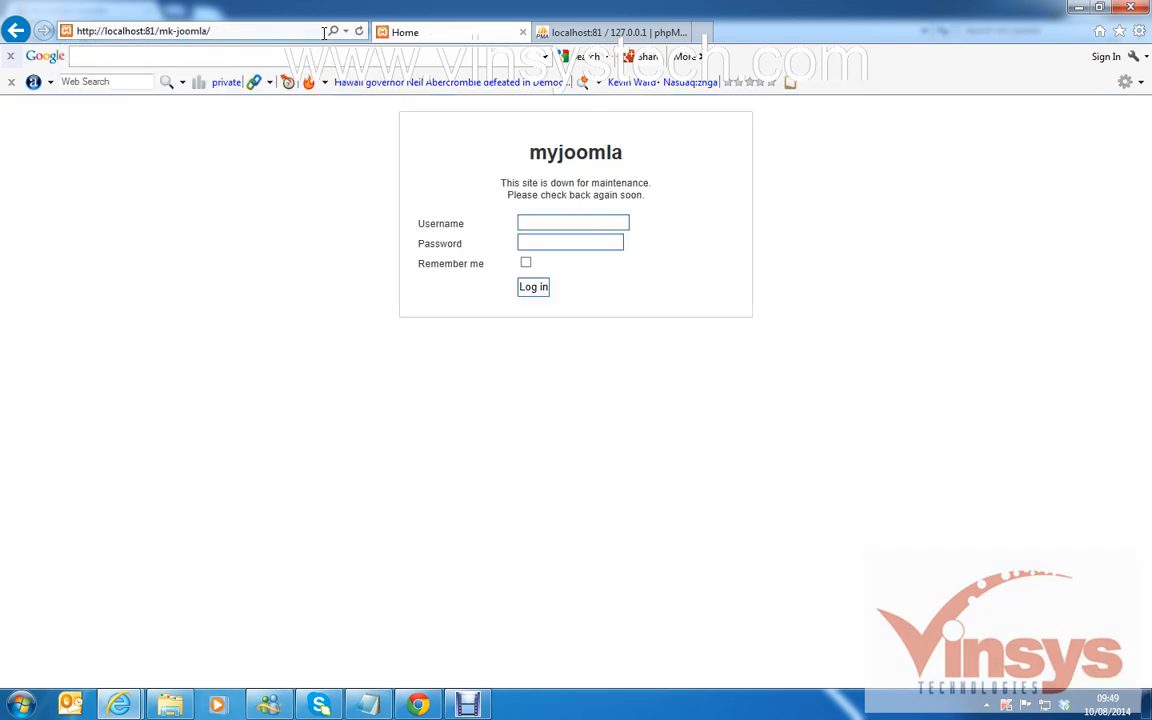
click(564, 225)
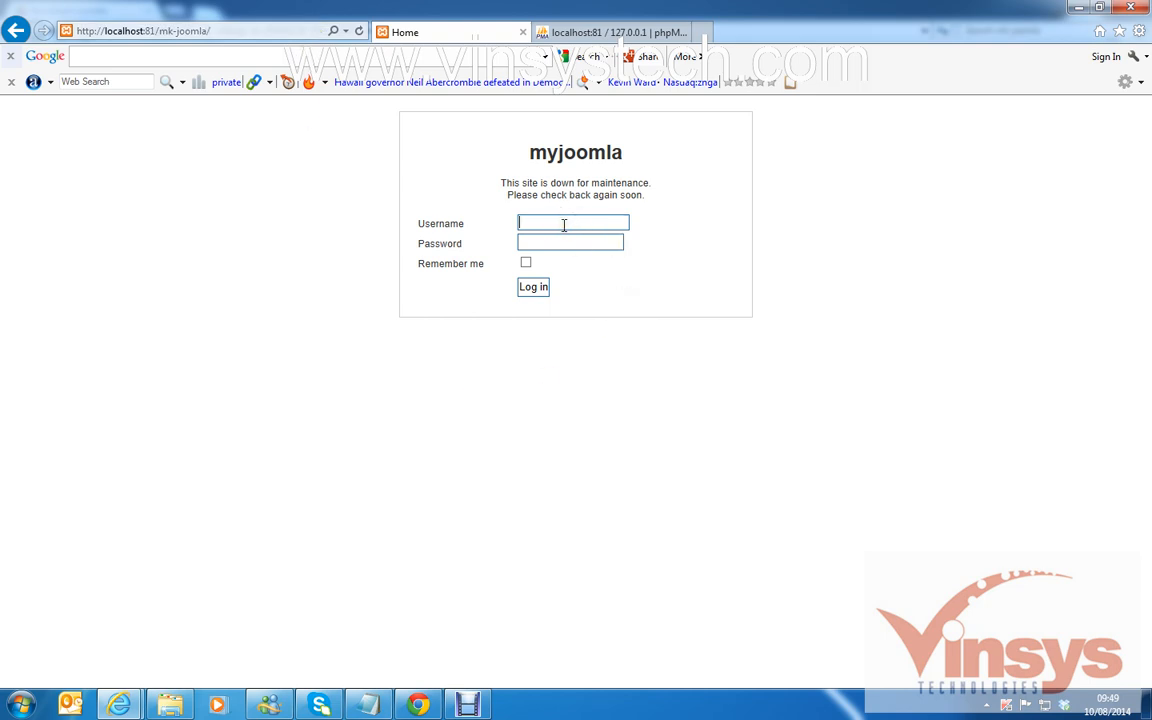
text(admin)
click(549, 244)
text(1234)
click(537, 289)
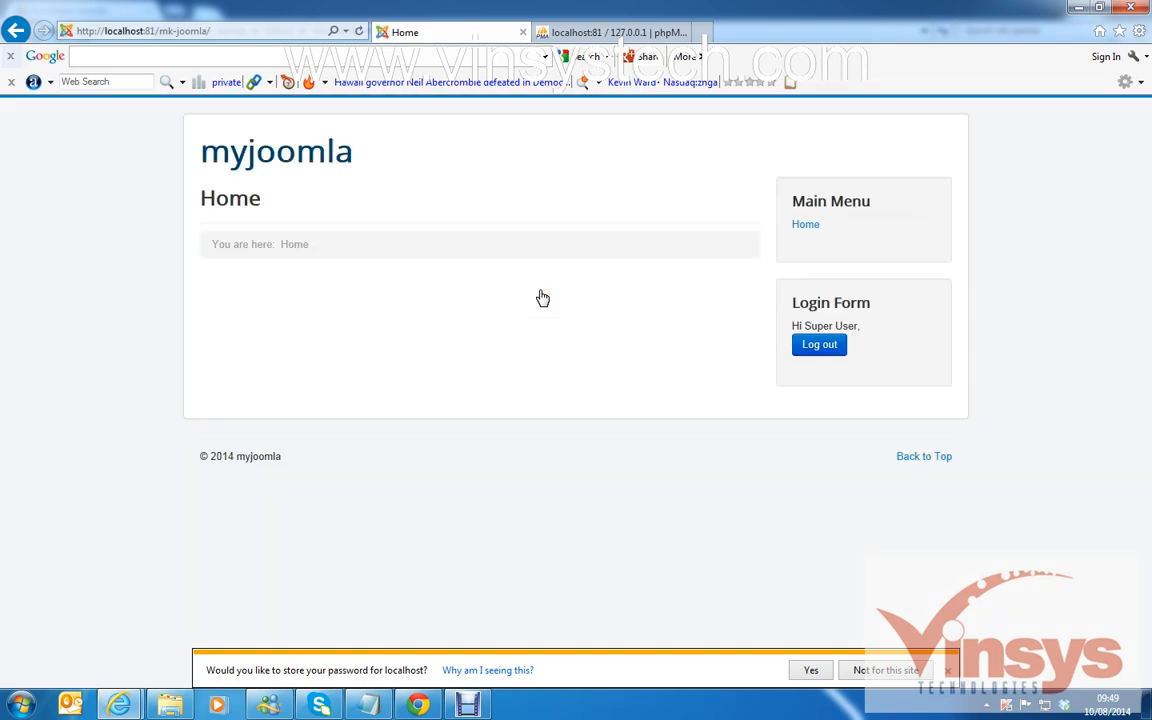
click(947, 670)
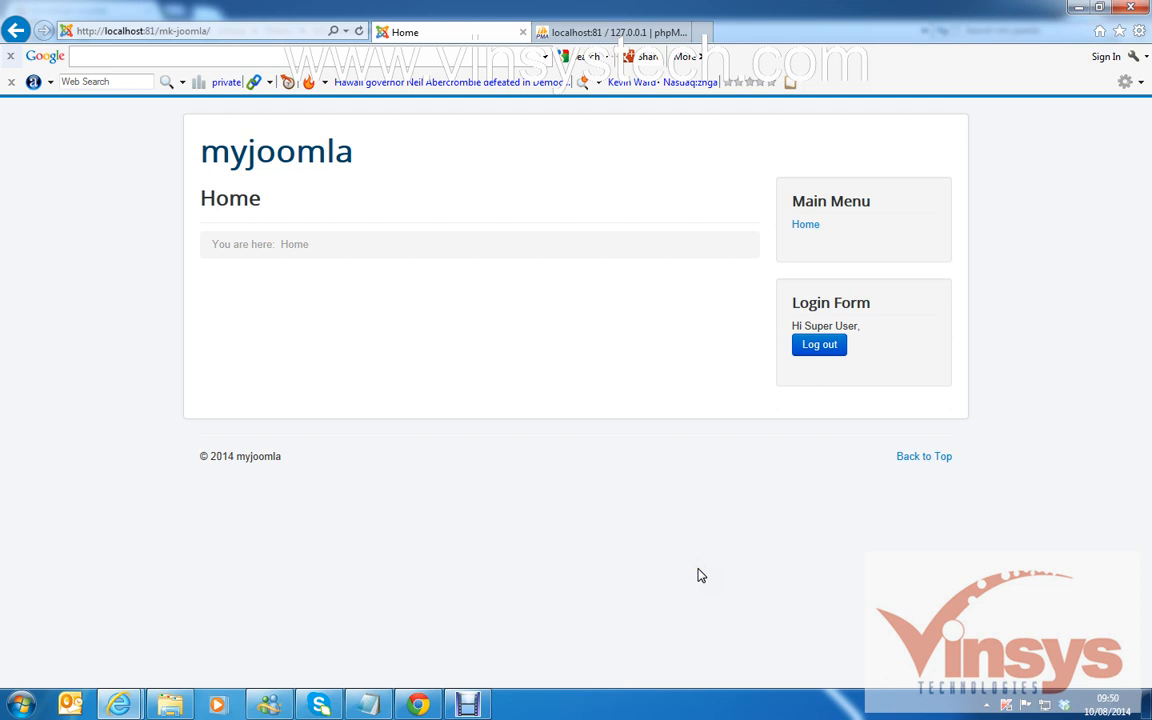
click(820, 346)
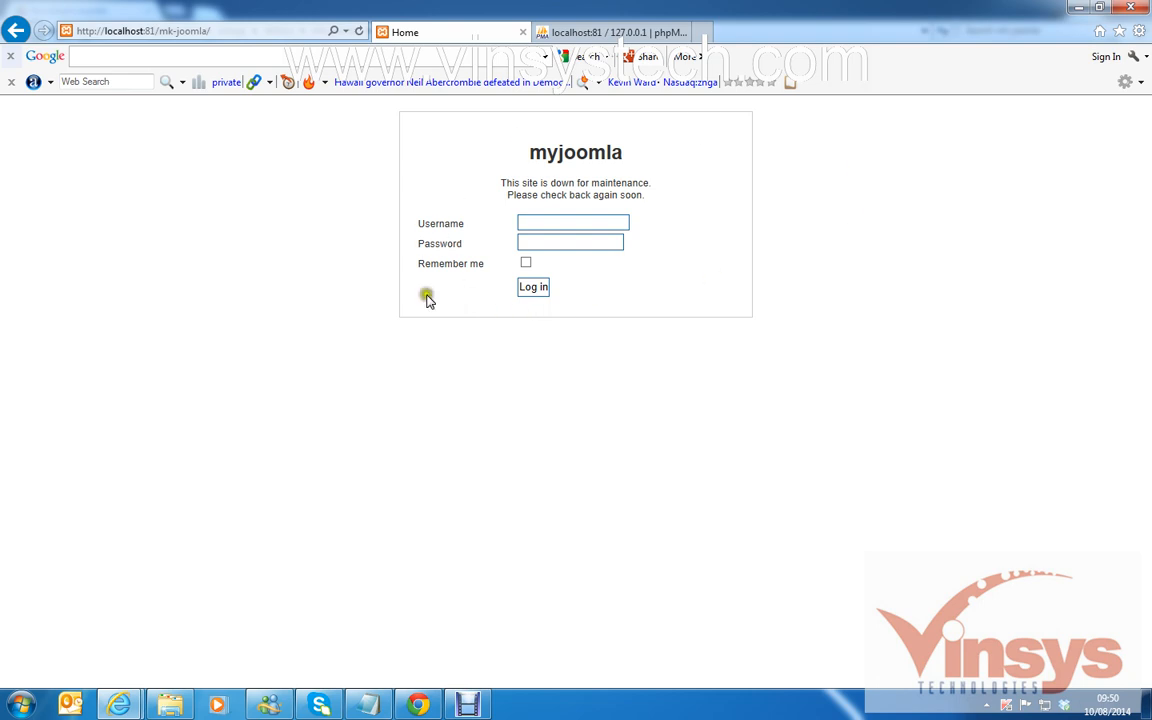
click(714, 381)
click(717, 386)
drag(717, 387, 456, 309)
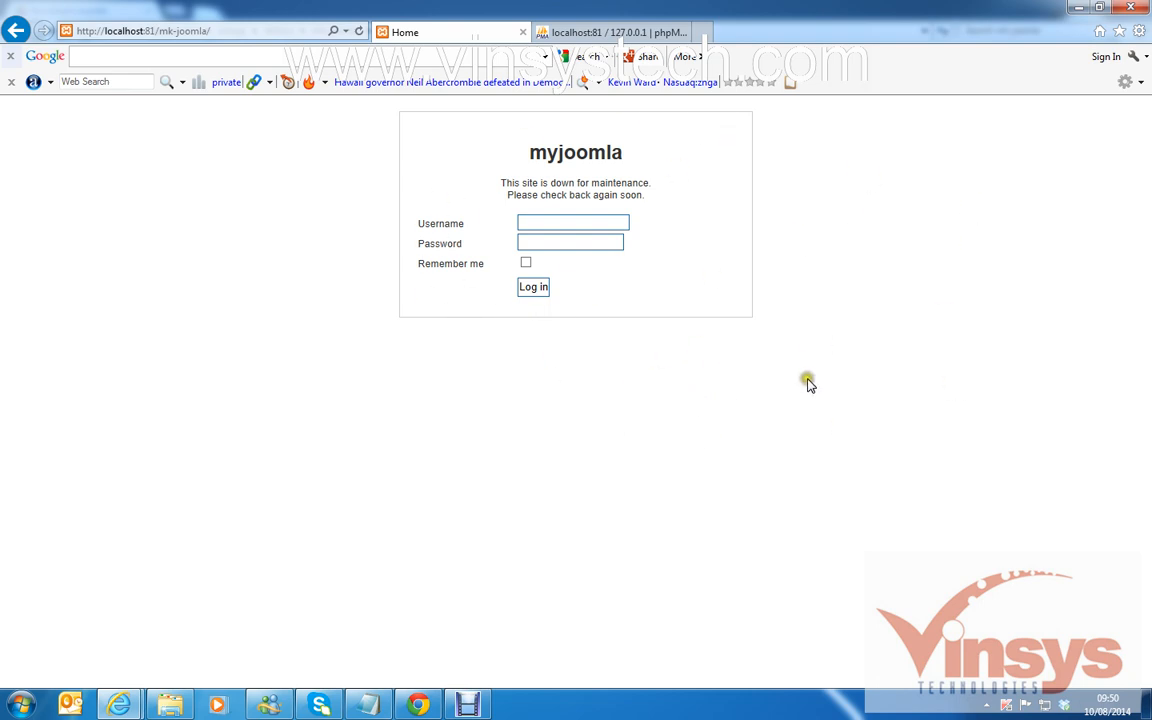